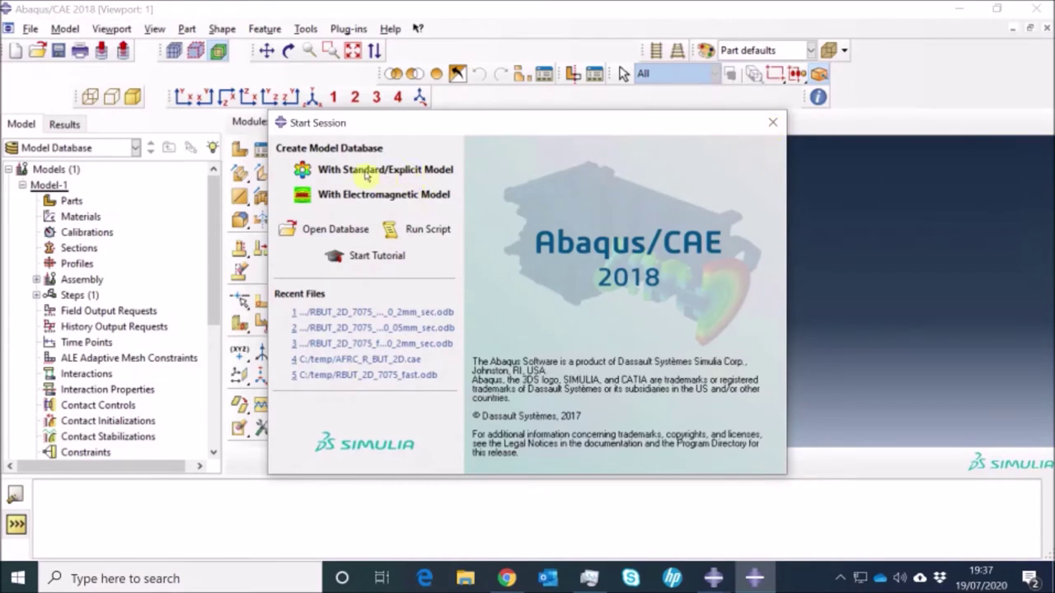
# Create a new model database with a Standard/Explicit model.
pyautogui.click(417, 171)
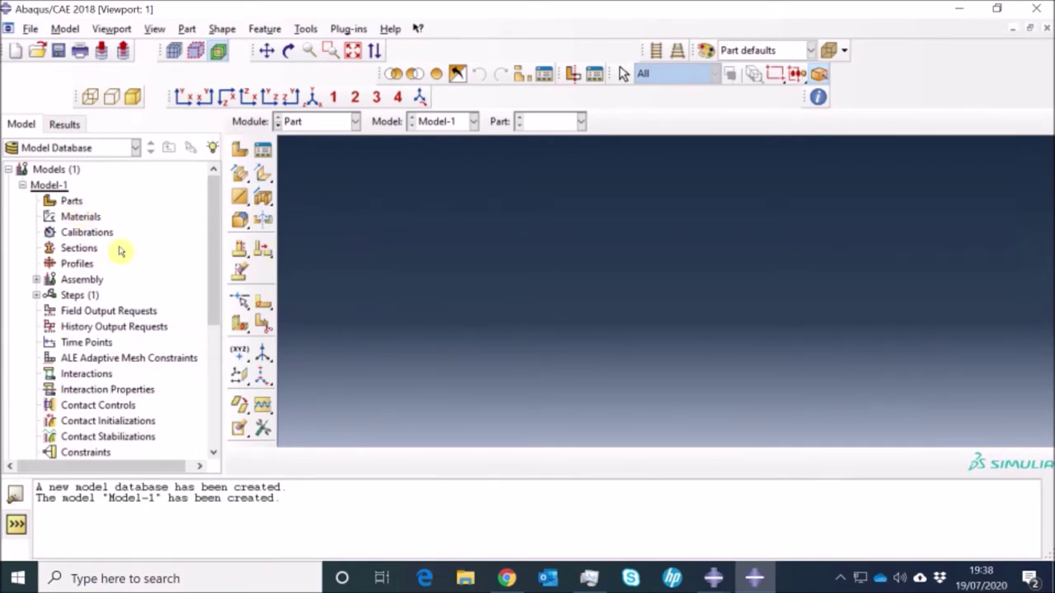
# Examine the model tree's containers, from Parts, Materials and Sections through Assembly, Steps and output requests to Interactions, Loads, BCs, Predefined Fields and Jobs.
pyautogui.click(72, 202)
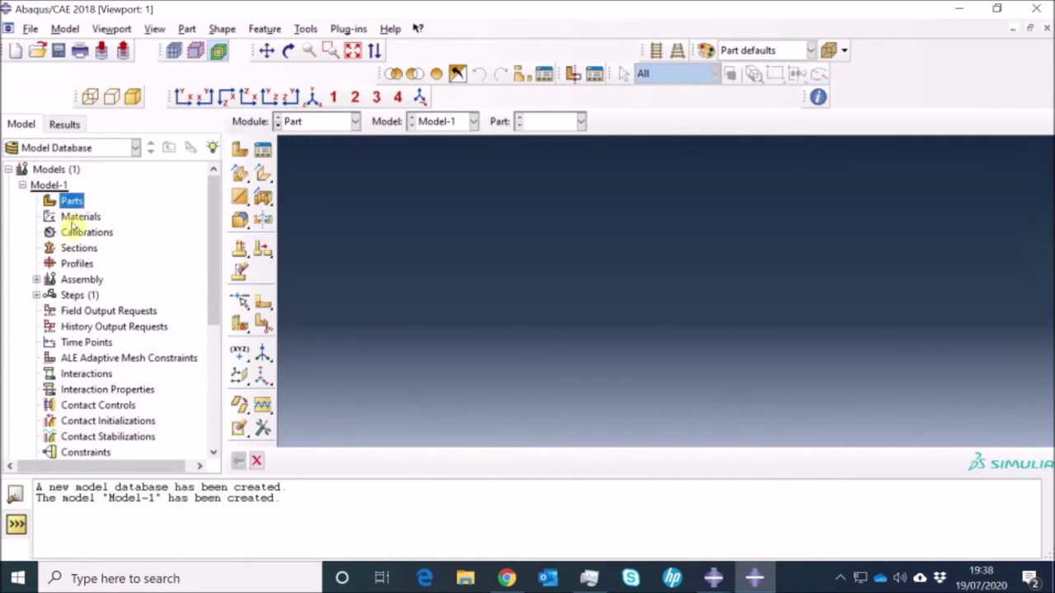
pyautogui.click(76, 218)
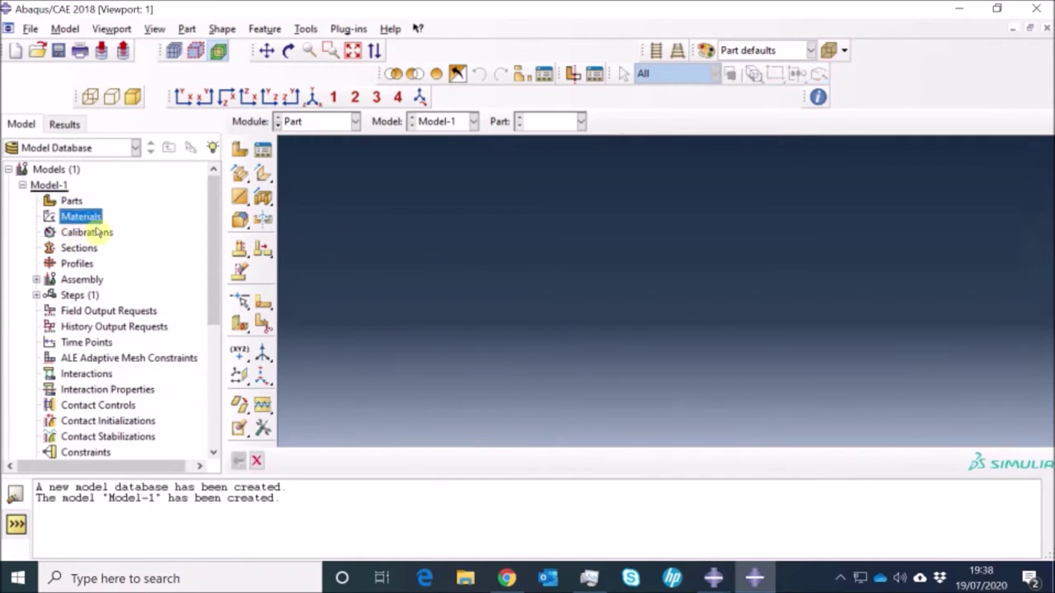
pyautogui.click(75, 249)
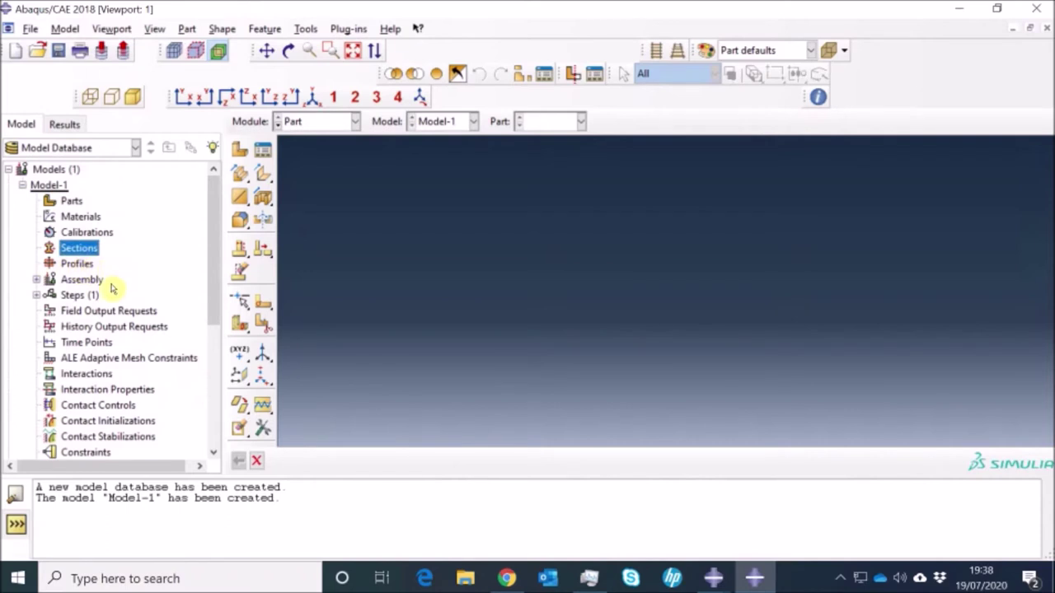
pyautogui.click(76, 281)
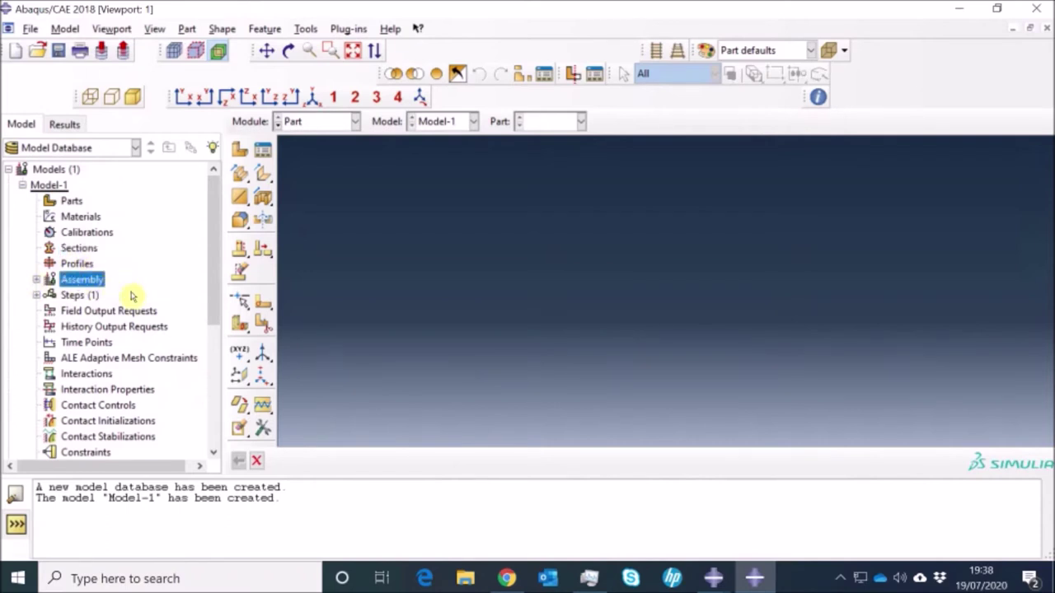
pyautogui.click(74, 297)
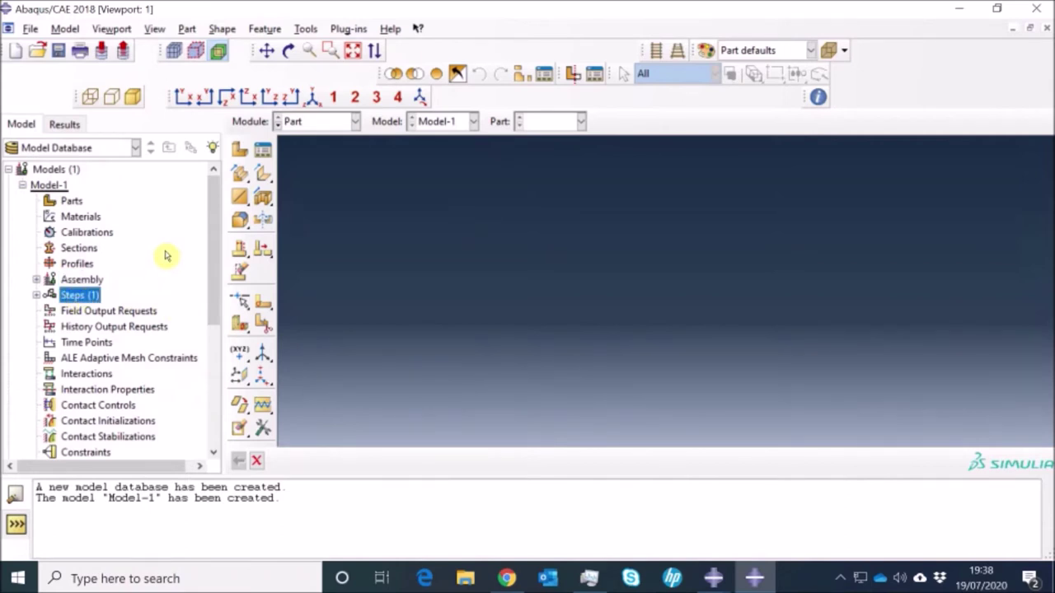
pyautogui.click(115, 312)
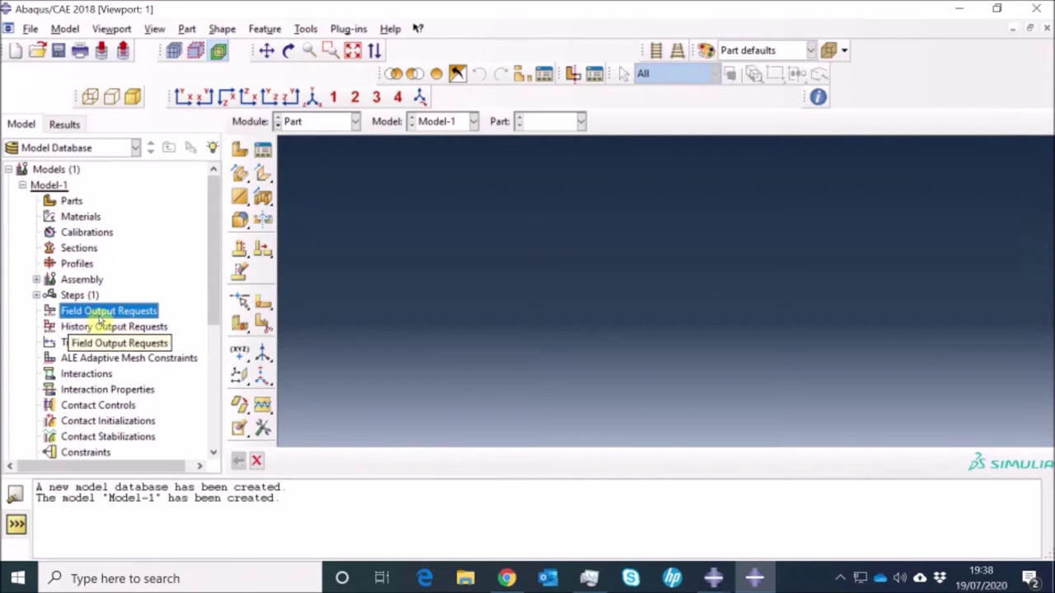
pyautogui.scroll(-3, 107, 371)
pyautogui.click(103, 374)
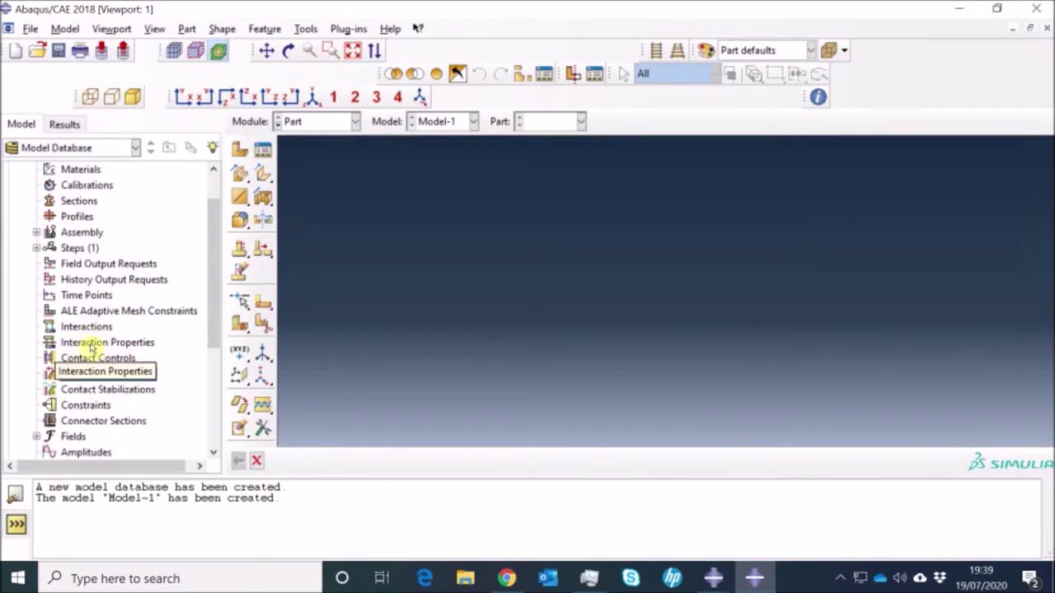
pyautogui.scroll(-1, 98, 350)
pyautogui.scroll(-5, 107, 354)
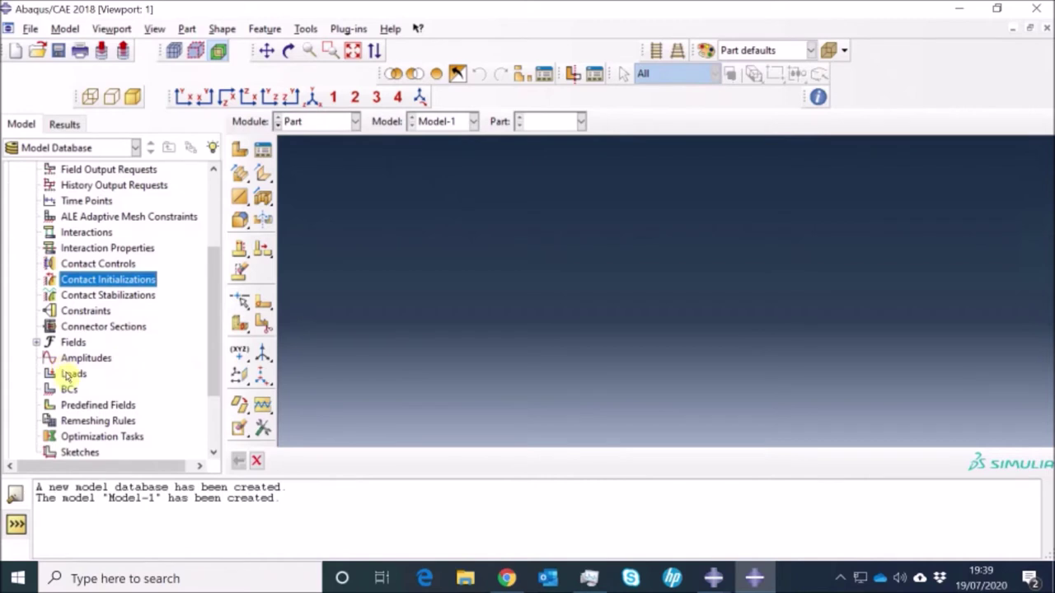
pyautogui.scroll(-1, 128, 375)
pyautogui.scroll(-3, 128, 375)
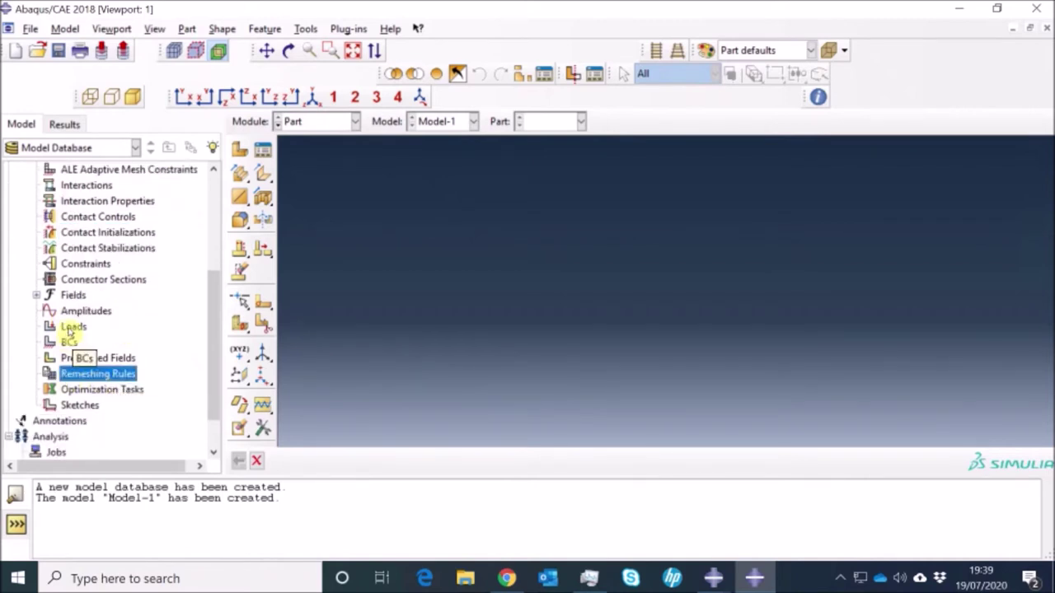
pyautogui.click(69, 343)
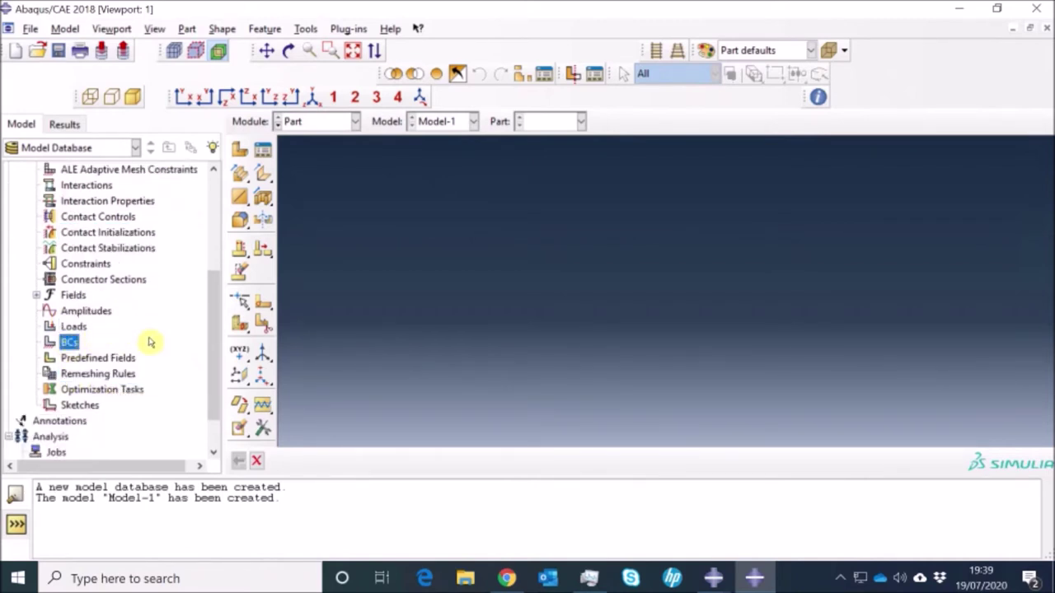
pyautogui.scroll(-3, 124, 355)
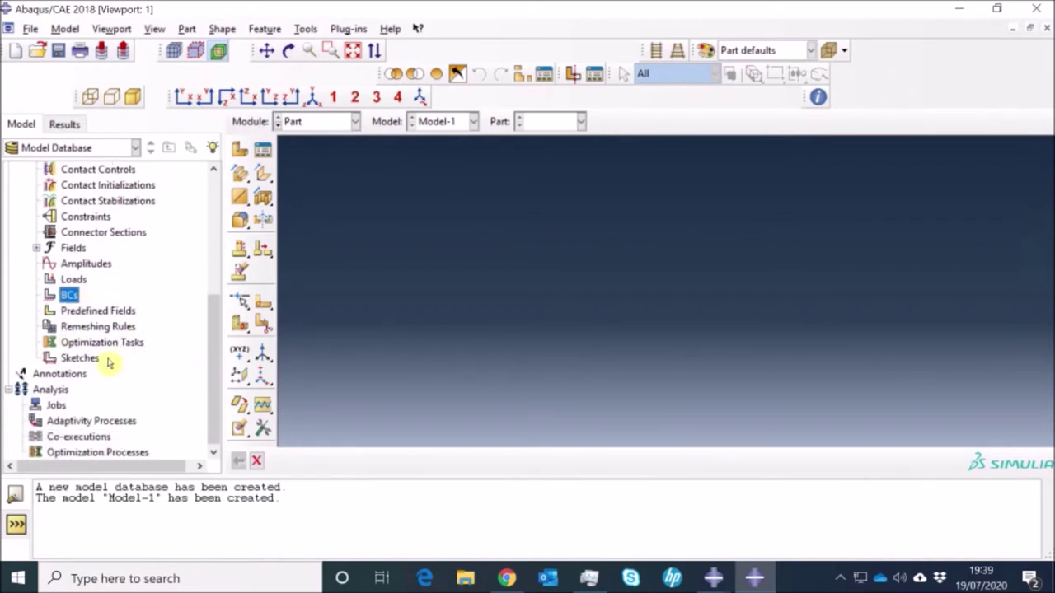
pyautogui.click(81, 313)
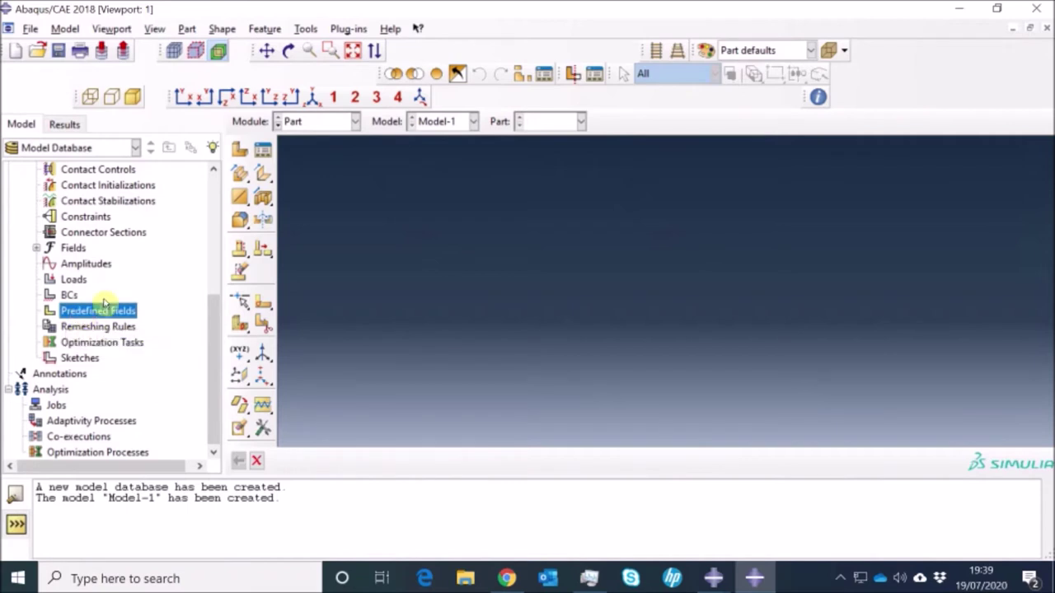
pyautogui.click(70, 295)
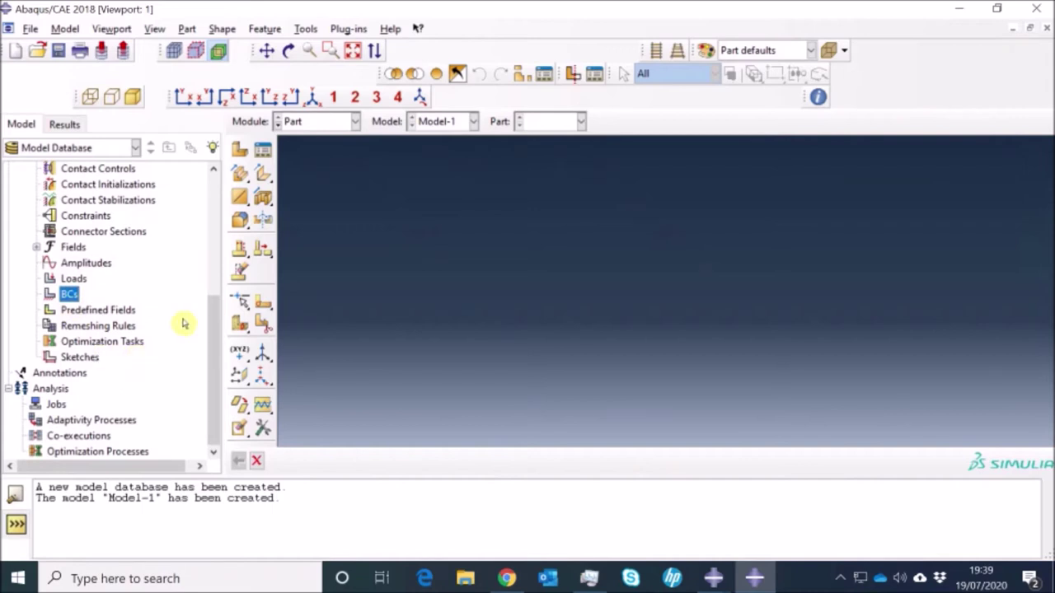
pyautogui.click(53, 391)
pyautogui.click(56, 405)
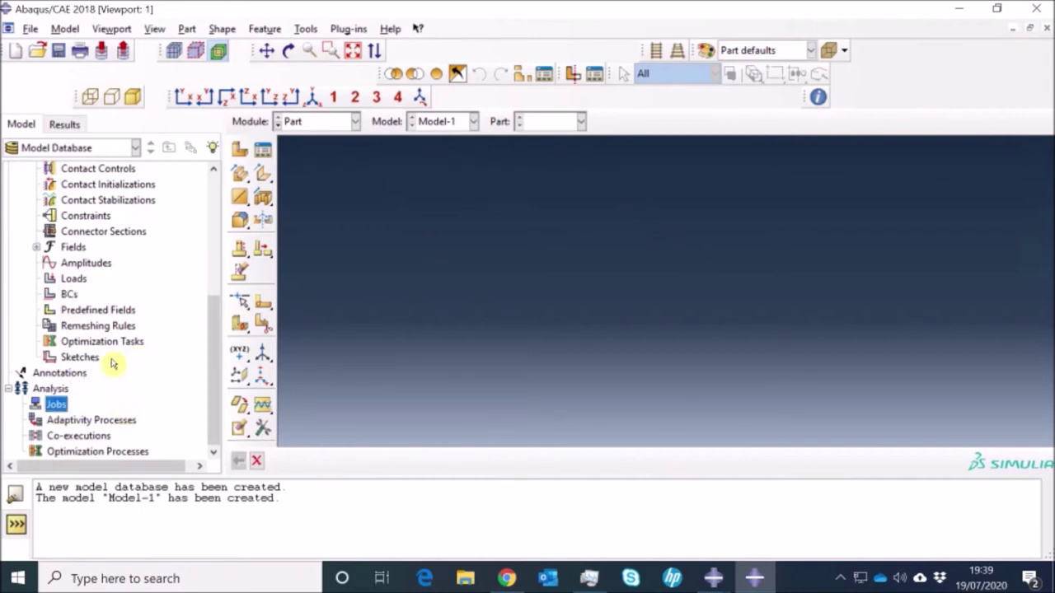
pyautogui.scroll(1, 212, 191)
pyautogui.scroll(5, 213, 192)
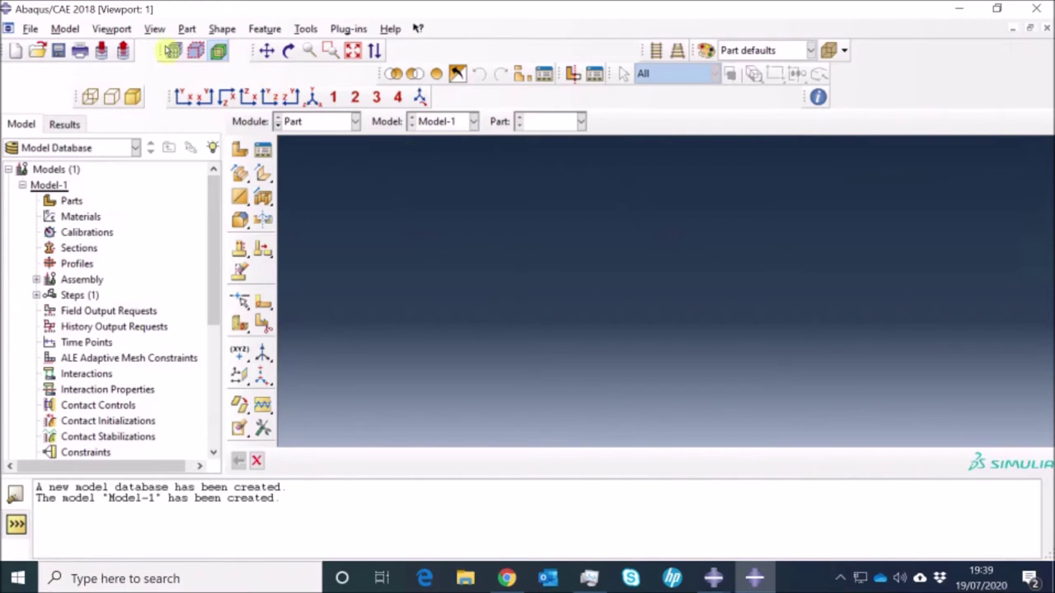
# Review the available Part and Shape commands and the list of modules from Part to Sketch.
pyautogui.click(390, 29)
pyautogui.click(305, 29)
pyautogui.click(187, 30)
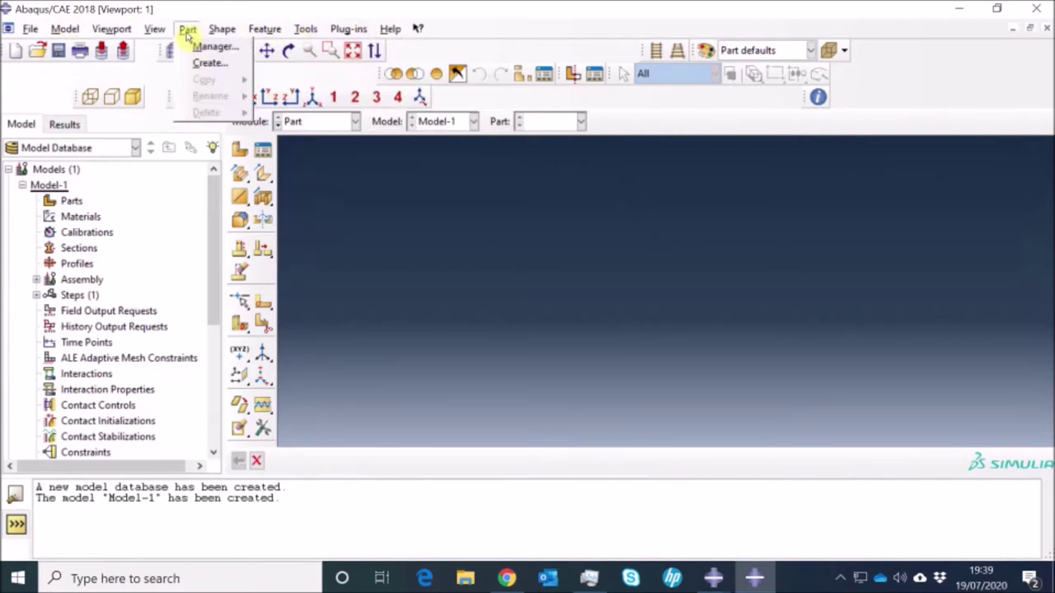
pyautogui.click(221, 28)
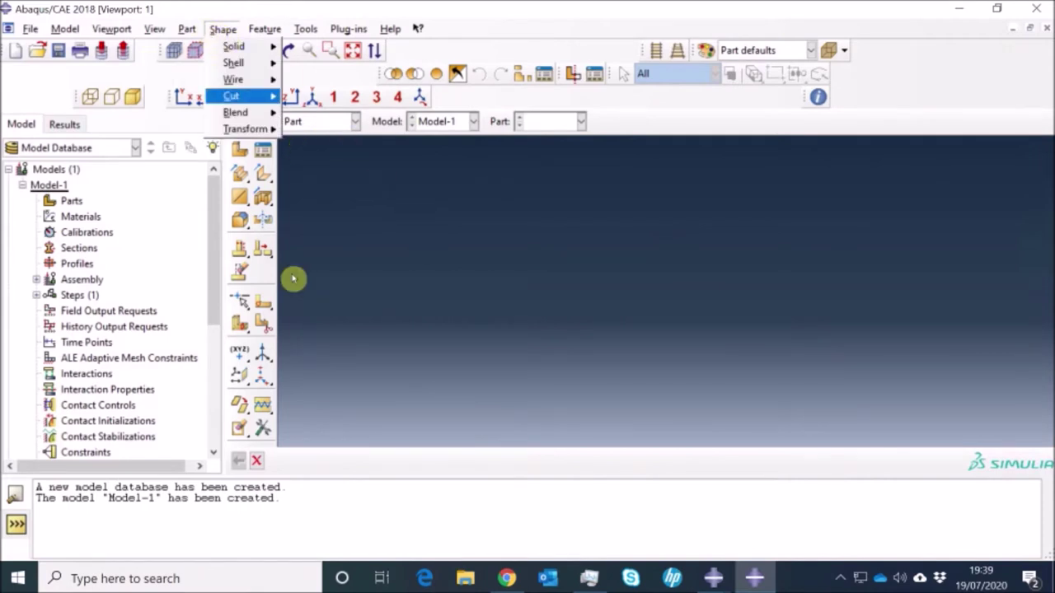
pyautogui.click(471, 17)
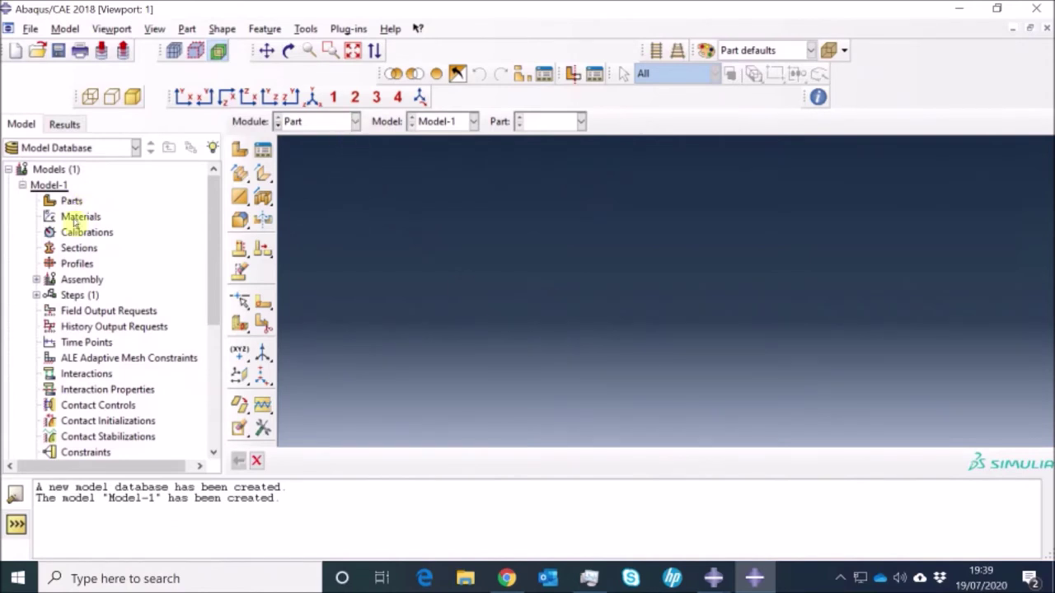
pyautogui.click(356, 122)
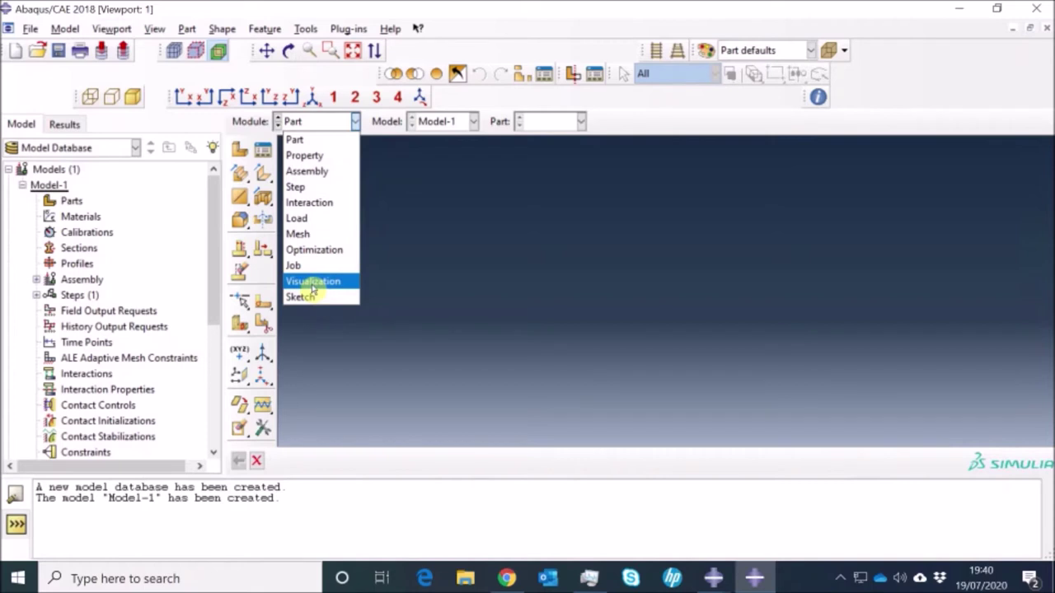
pyautogui.click(457, 296)
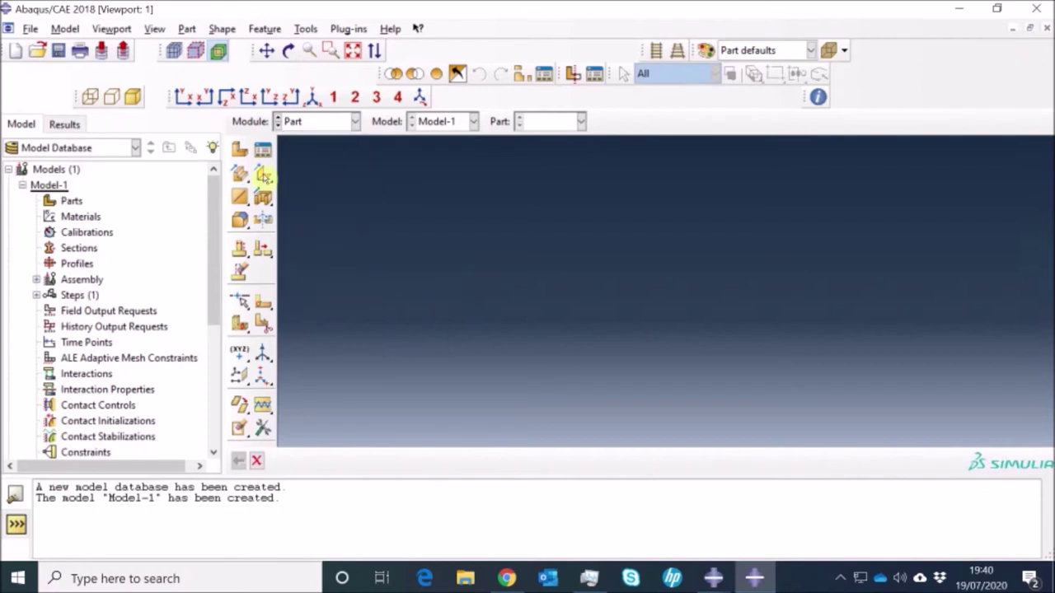
pyautogui.click(306, 123)
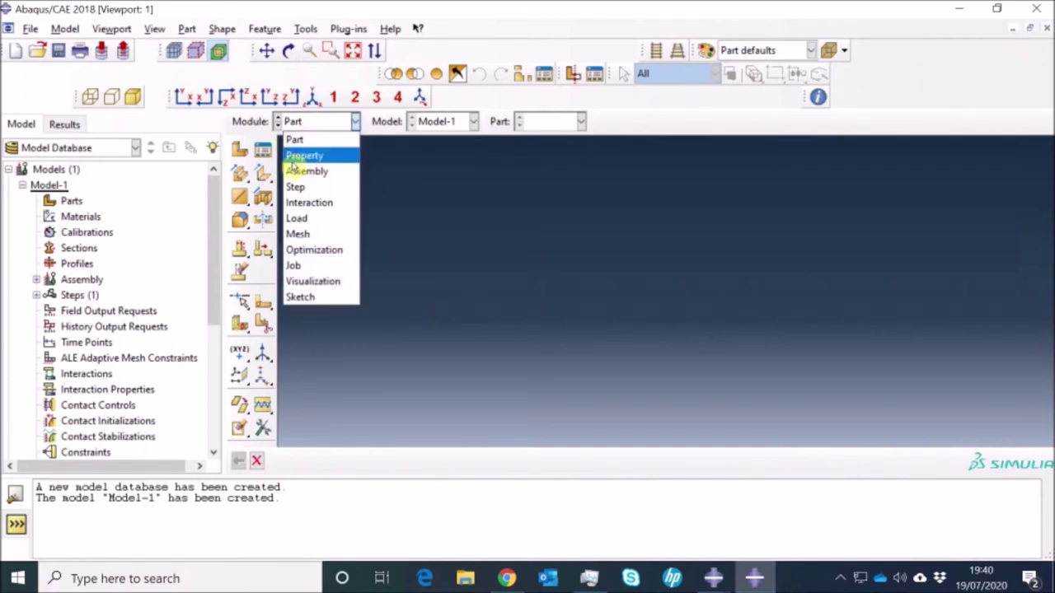
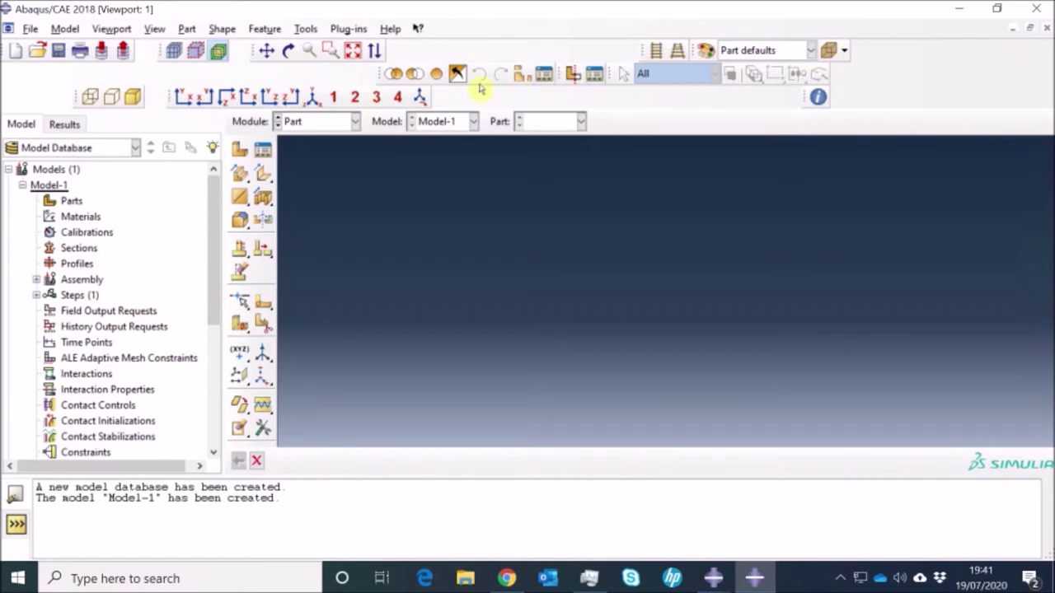
# Show the Viewport toolbar and dock it in the toolbar row beside the Query toolbar.
pyautogui.click(122, 31)
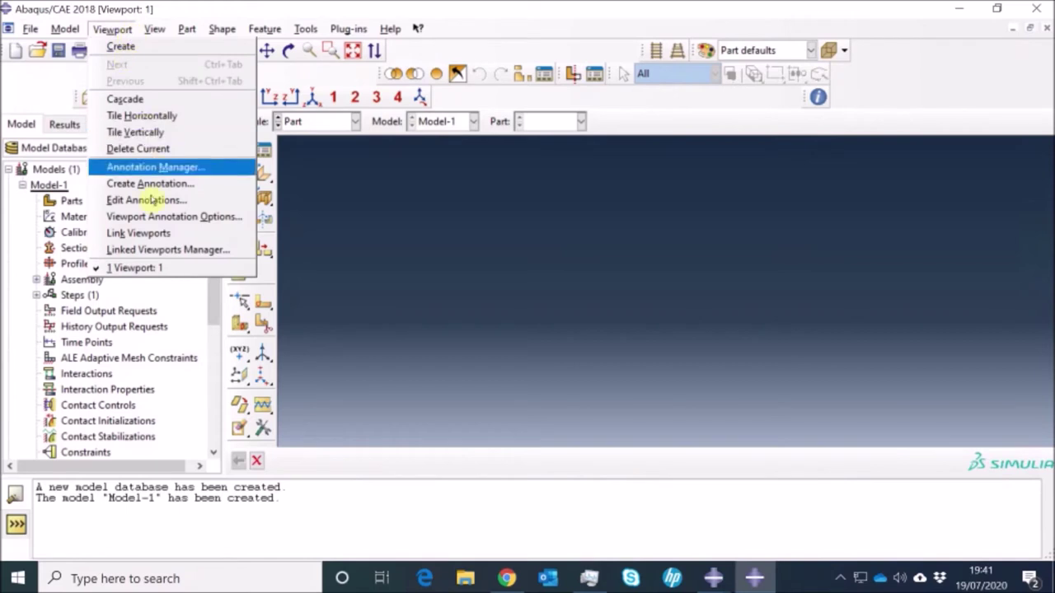
pyautogui.click(131, 30)
pyautogui.click(156, 30)
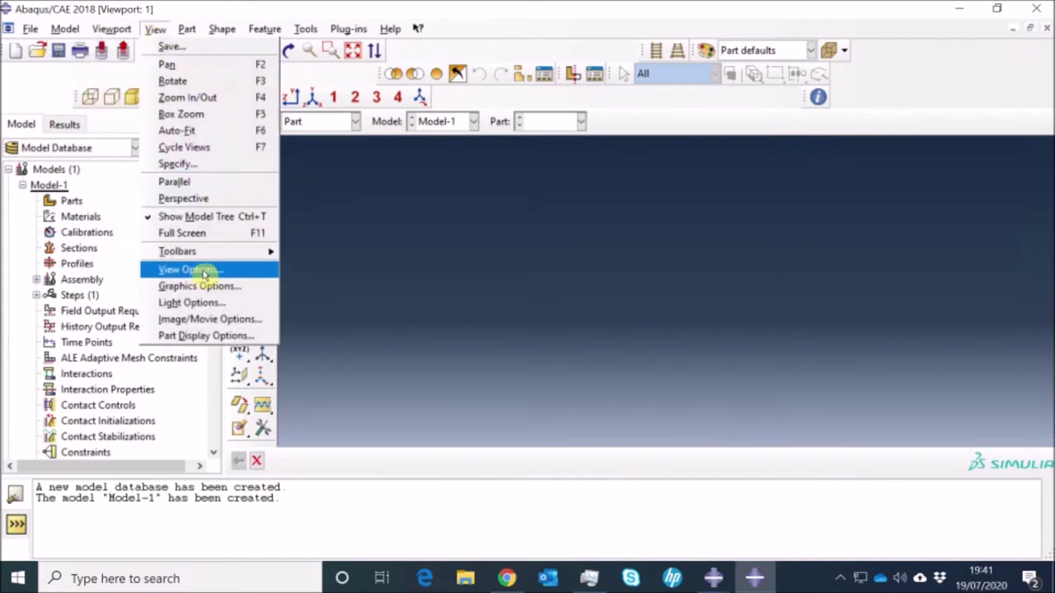
pyautogui.moveTo(235, 255)
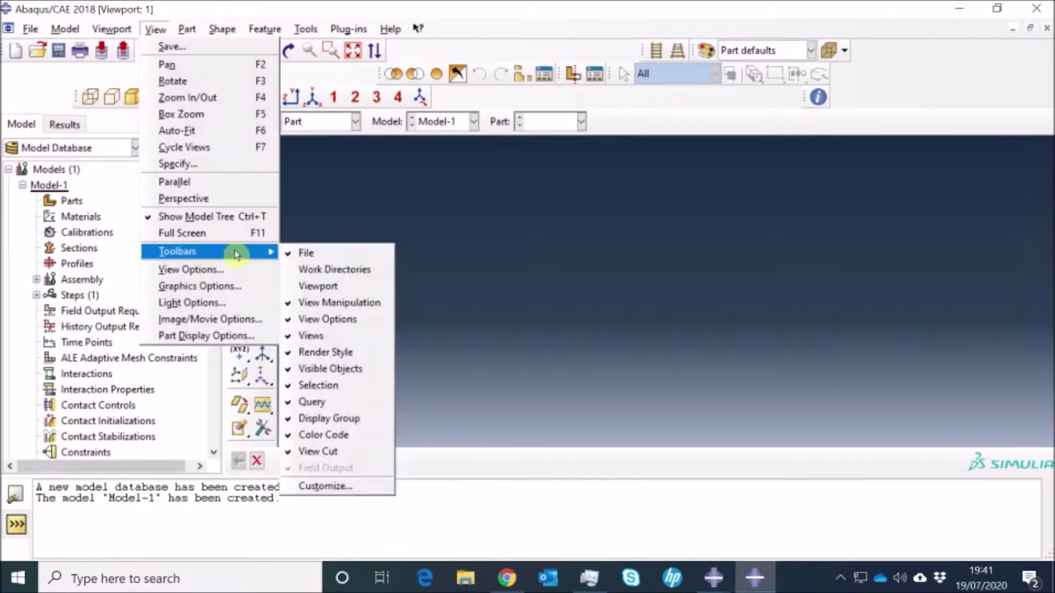
pyautogui.click(297, 288)
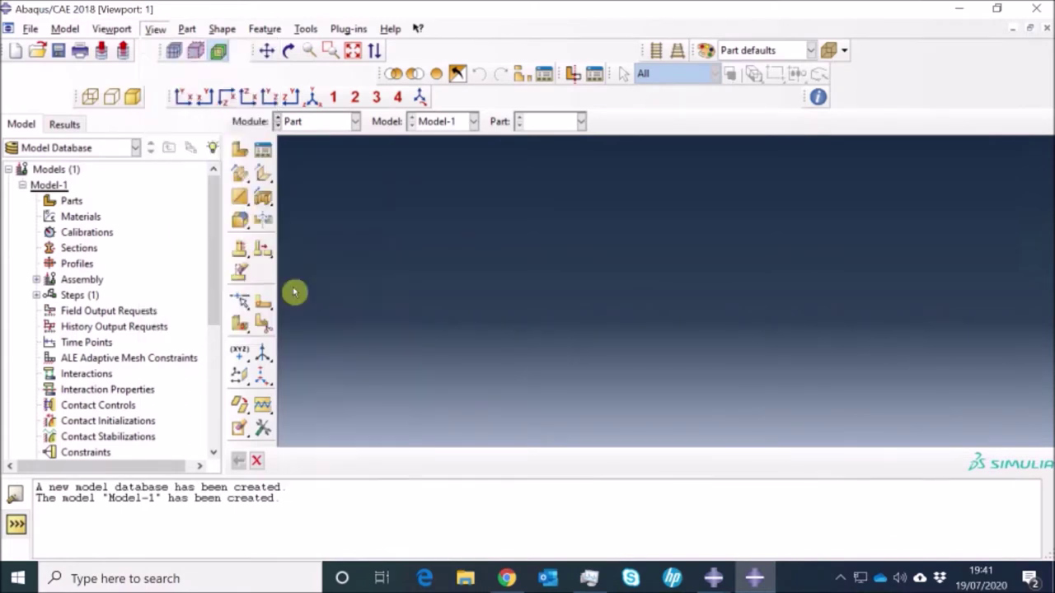
pyautogui.moveTo(791, 255); pyautogui.dragTo(647, 97)
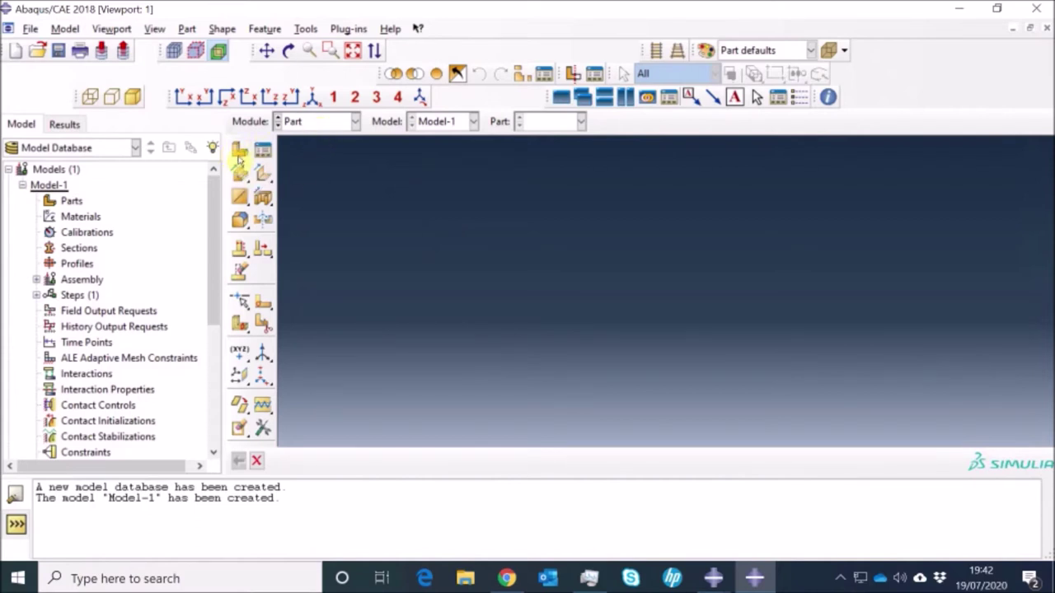
# Create a 3D deformable solid extrusion part named "Cantilever 1" with an approximate size of 200.
pyautogui.click(240, 151)
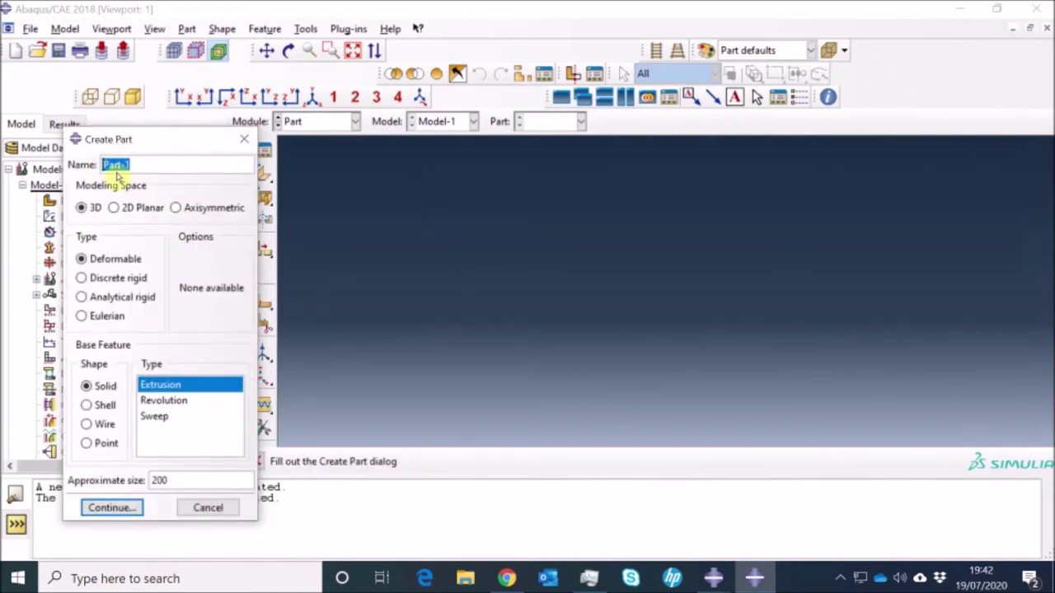
pyautogui.write('Car')
pyautogui.write('tilever')
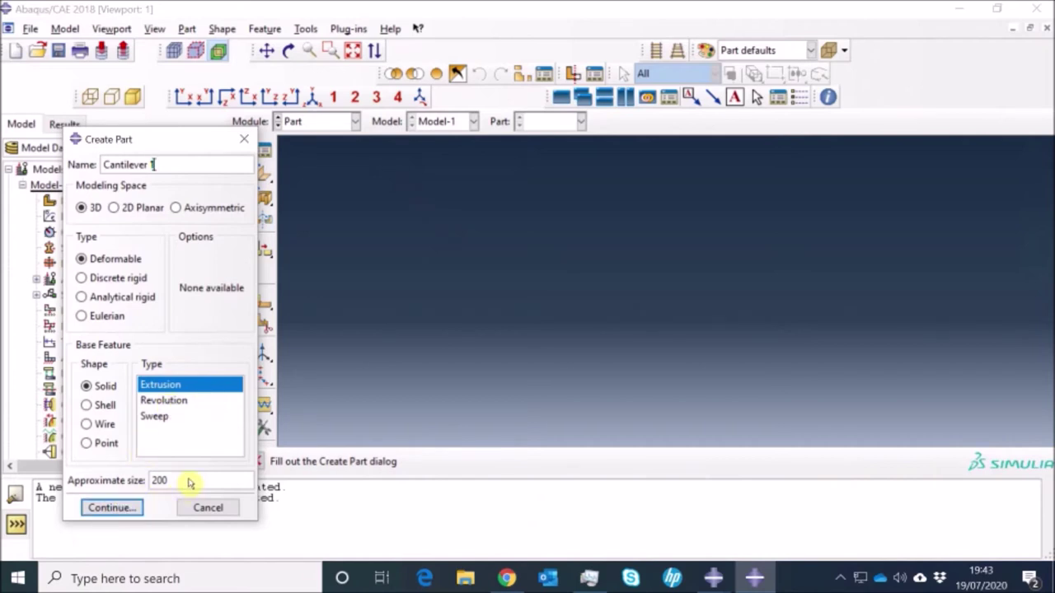
pyautogui.doubleClick(157, 480)
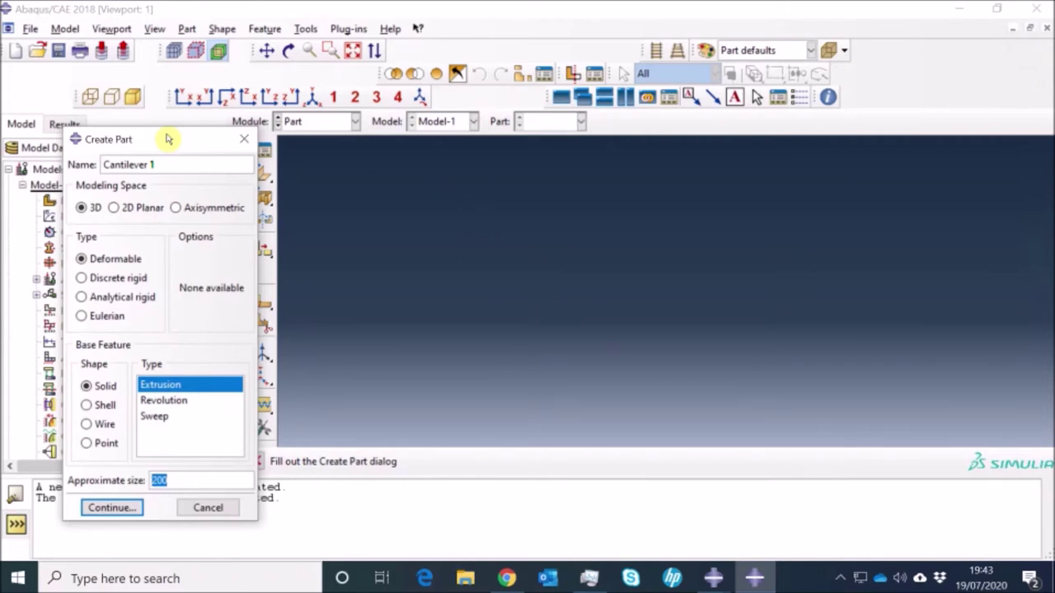
pyautogui.click(112, 508)
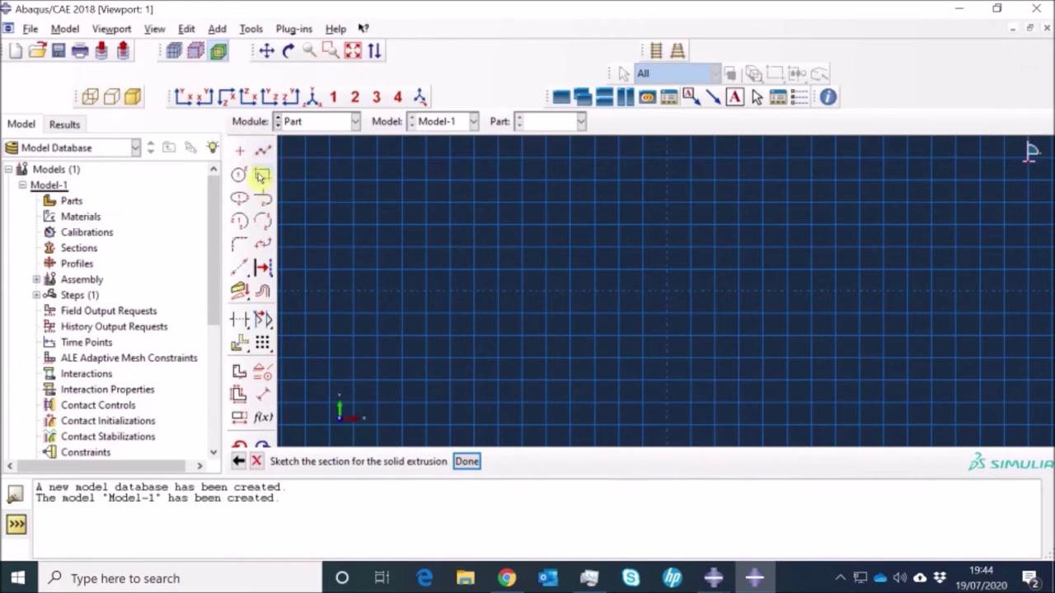
# Sketch a rectangle from the origin to an opposite corner nine grid squares to its left and one above.
pyautogui.click(263, 174)
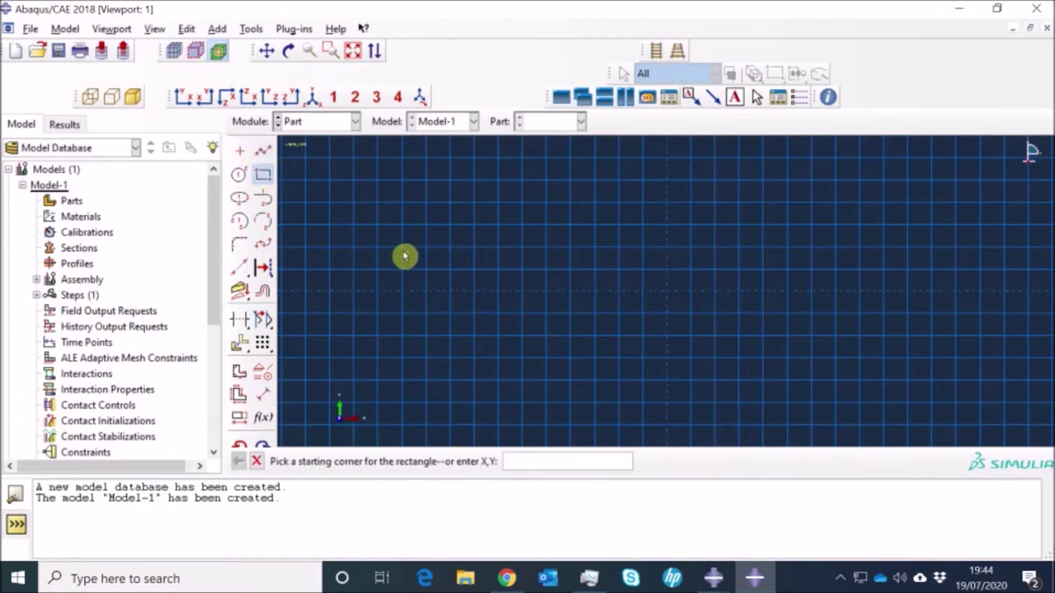
pyautogui.click(669, 297)
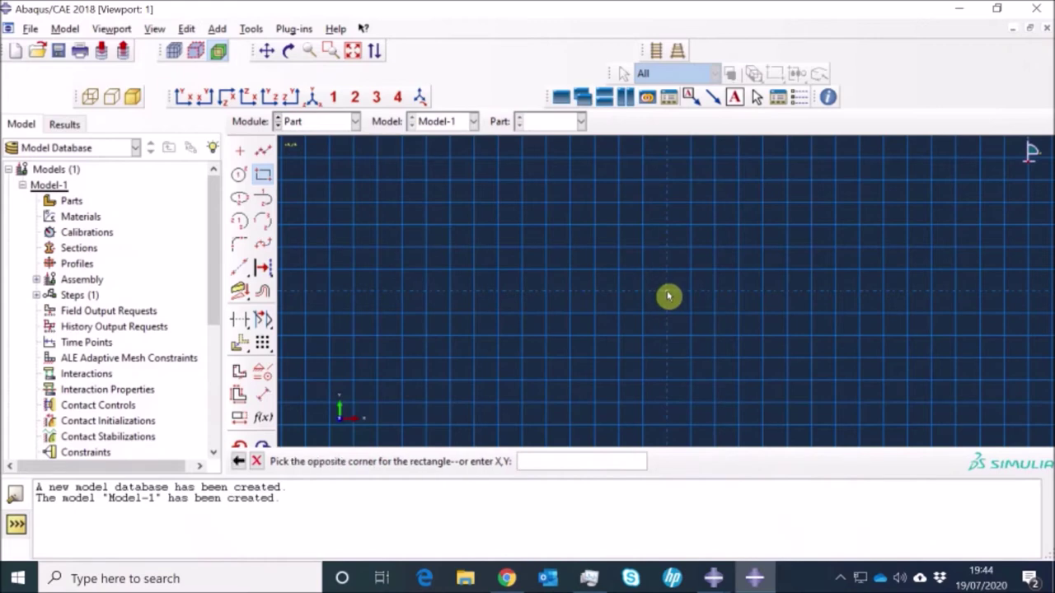
pyautogui.click(449, 271)
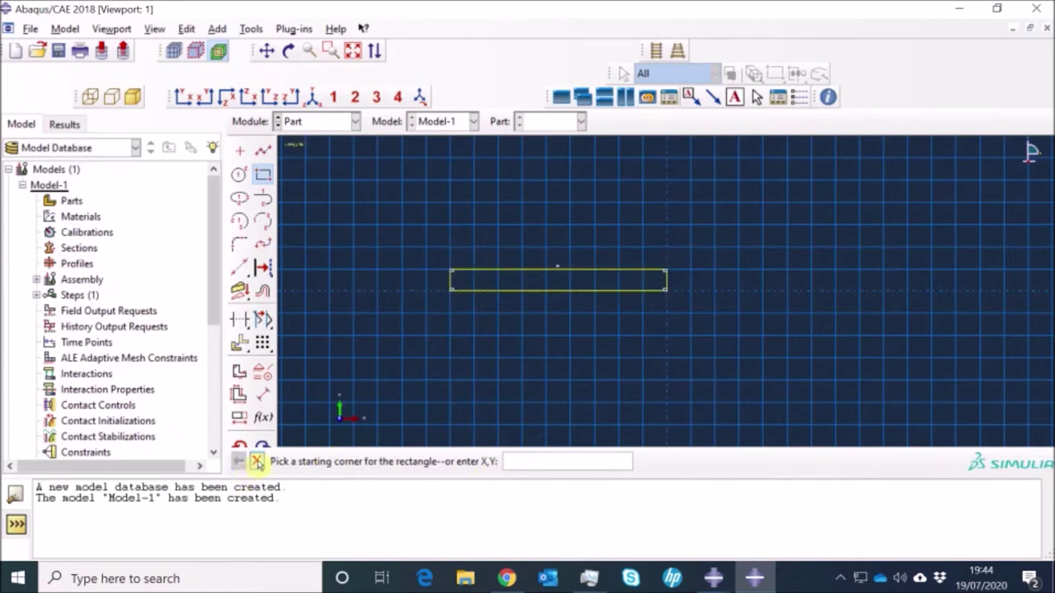
# Finish the rectangle sketch and extrude it as a blind solid with a depth of 20.
pyautogui.click(256, 461)
pyautogui.click(466, 461)
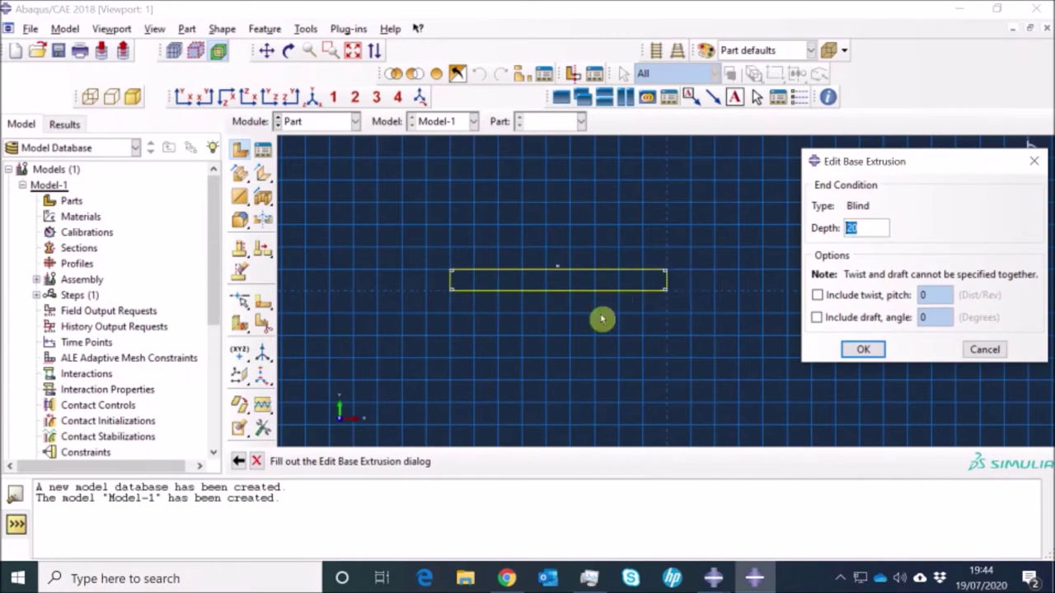
pyautogui.click(857, 350)
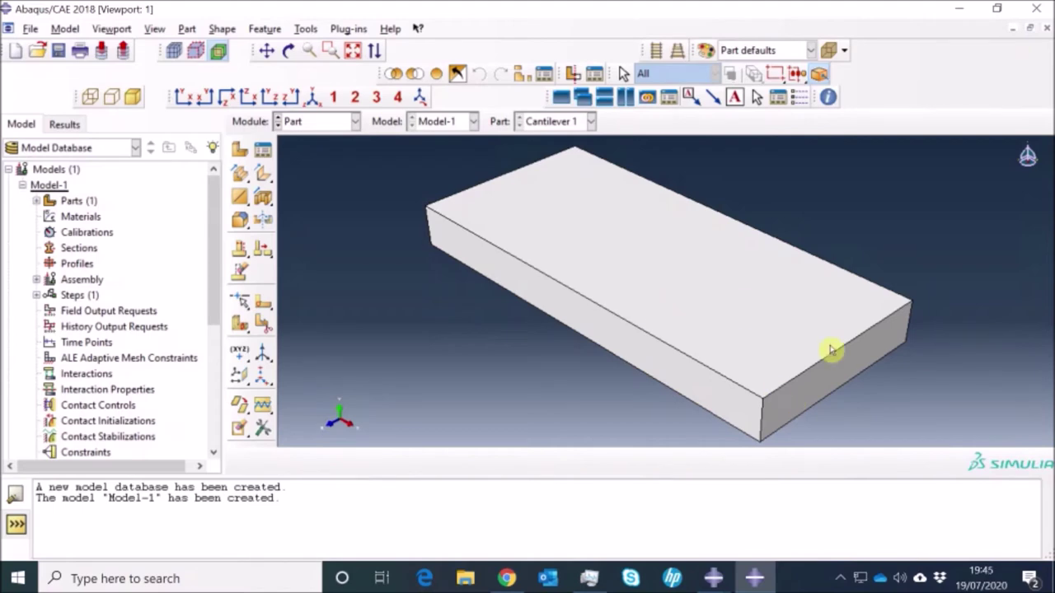
# Inspect the features of Cantilever 1 in the model tree and view the extrusion's section sketch without changing it.
pyautogui.click(36, 201)
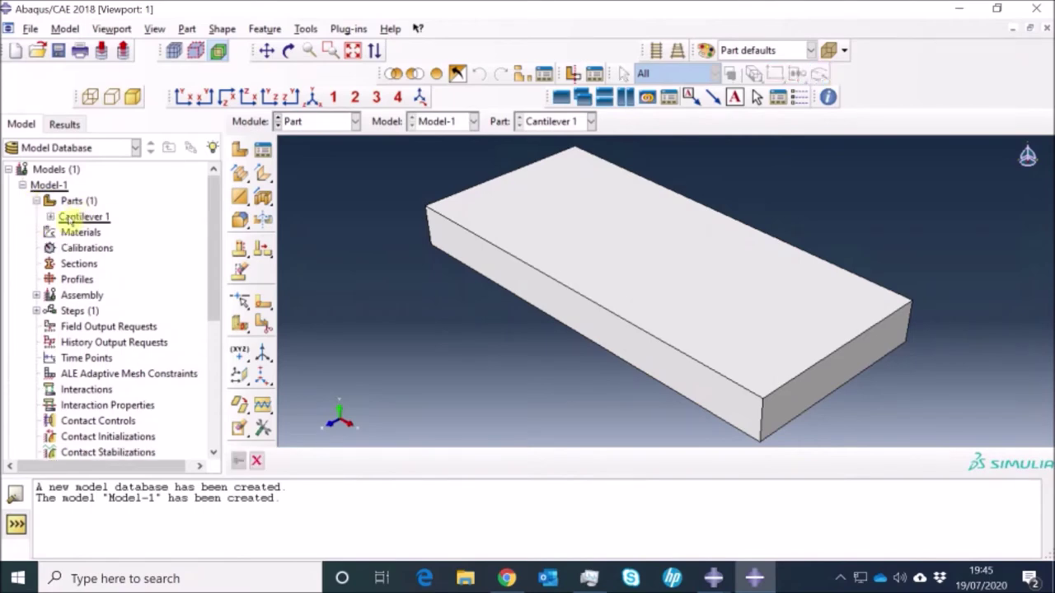
pyautogui.click(50, 218)
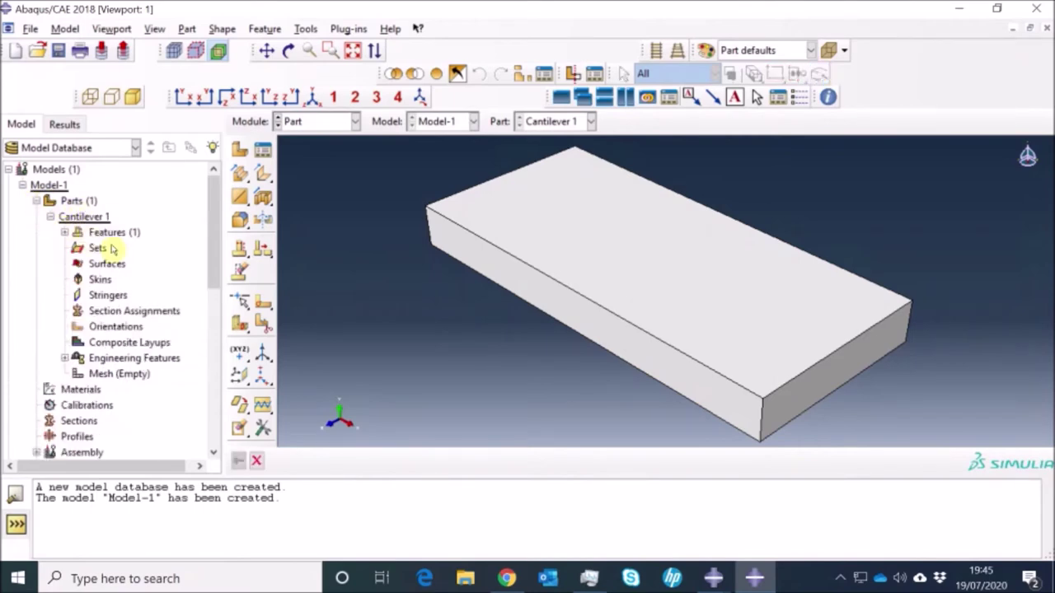
pyautogui.click(65, 234)
pyautogui.click(79, 248)
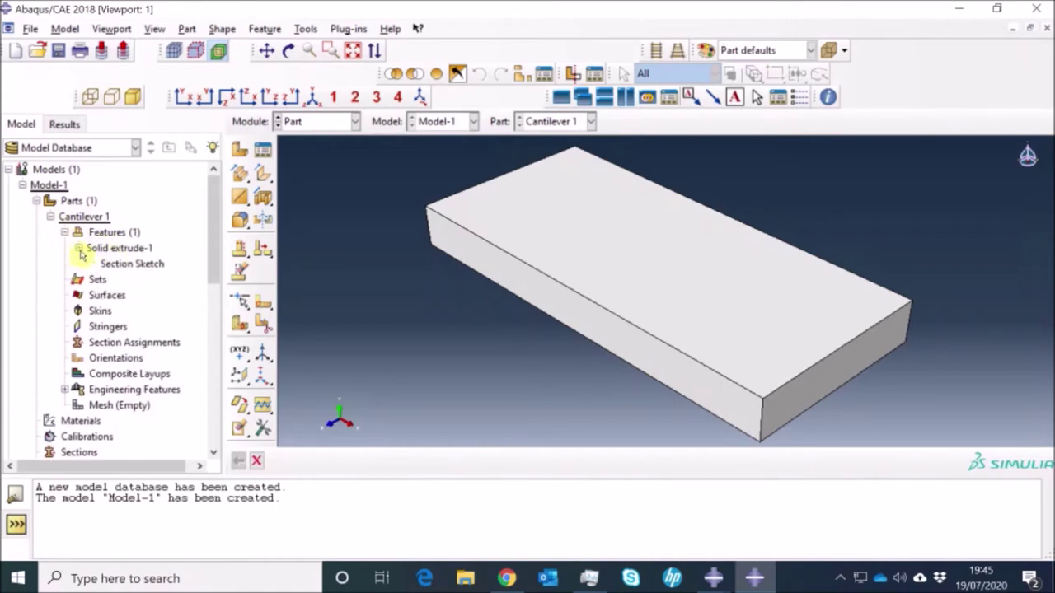
pyautogui.click(118, 265)
pyautogui.rightClick(118, 266)
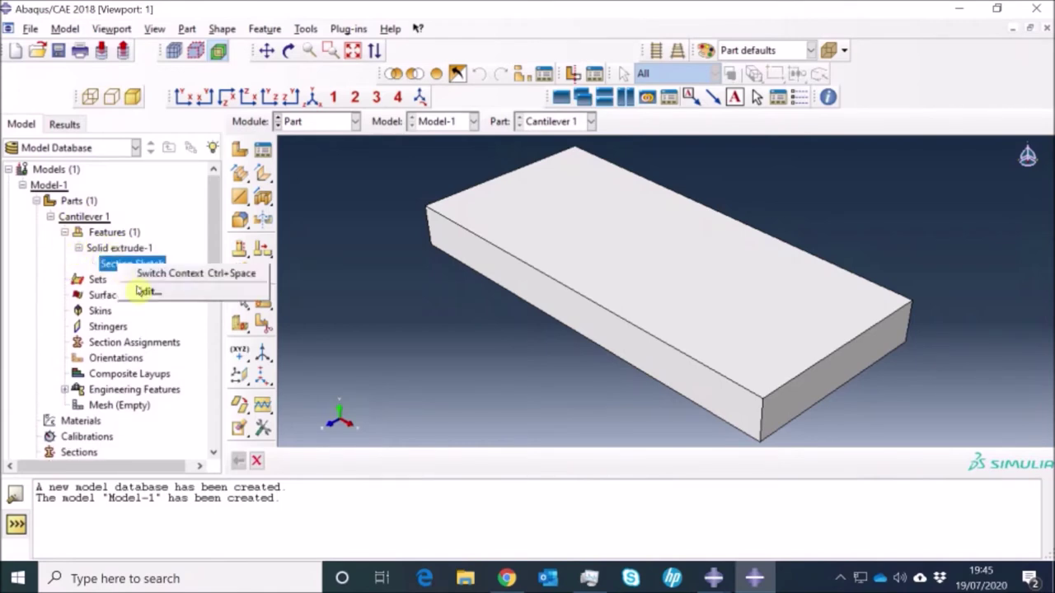
pyautogui.click(144, 292)
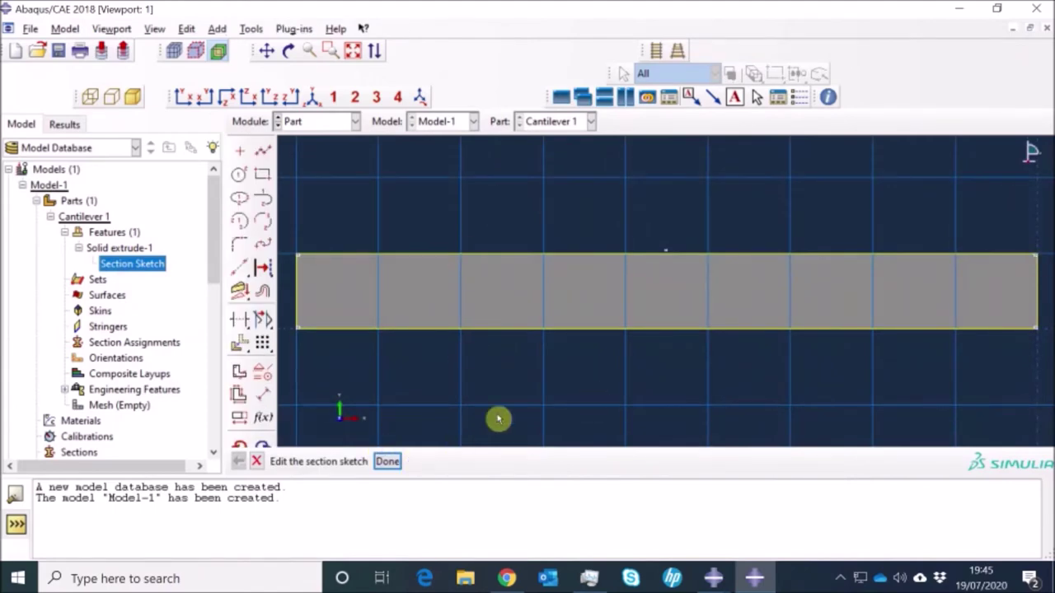
pyautogui.click(387, 461)
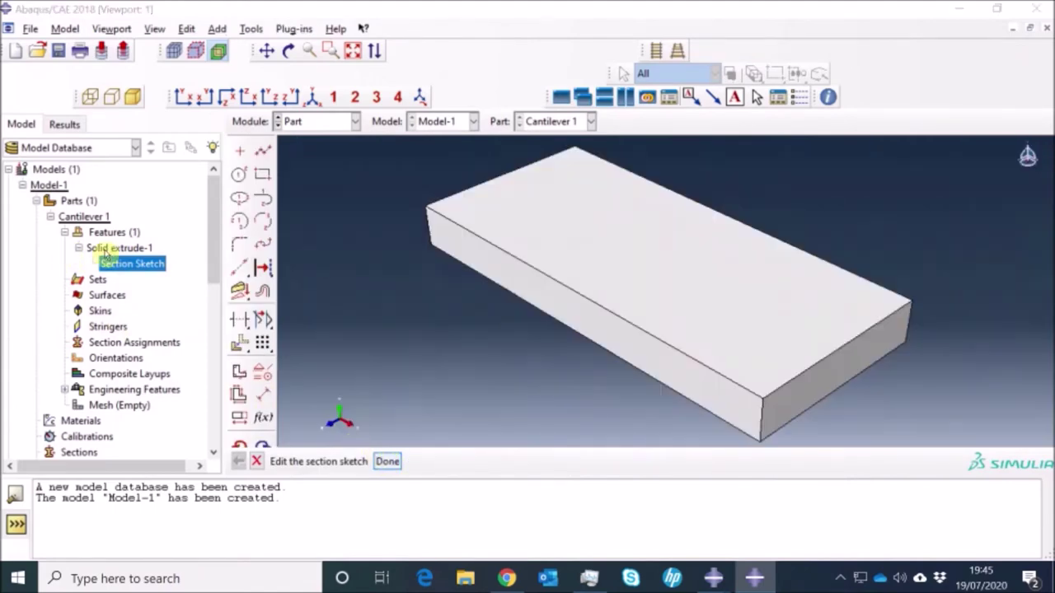
# Set the depth of the Solid extrude-1 feature to 5, regenerate the part and fit it to the viewport.
pyautogui.click(115, 249)
pyautogui.click(75, 120)
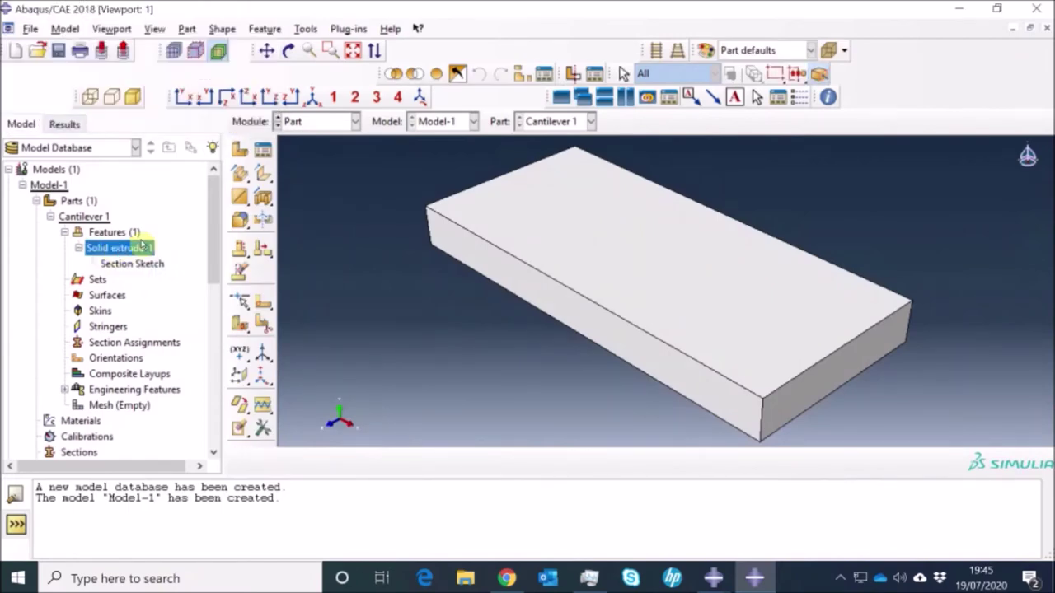
pyautogui.rightClick(136, 249)
pyautogui.click(169, 273)
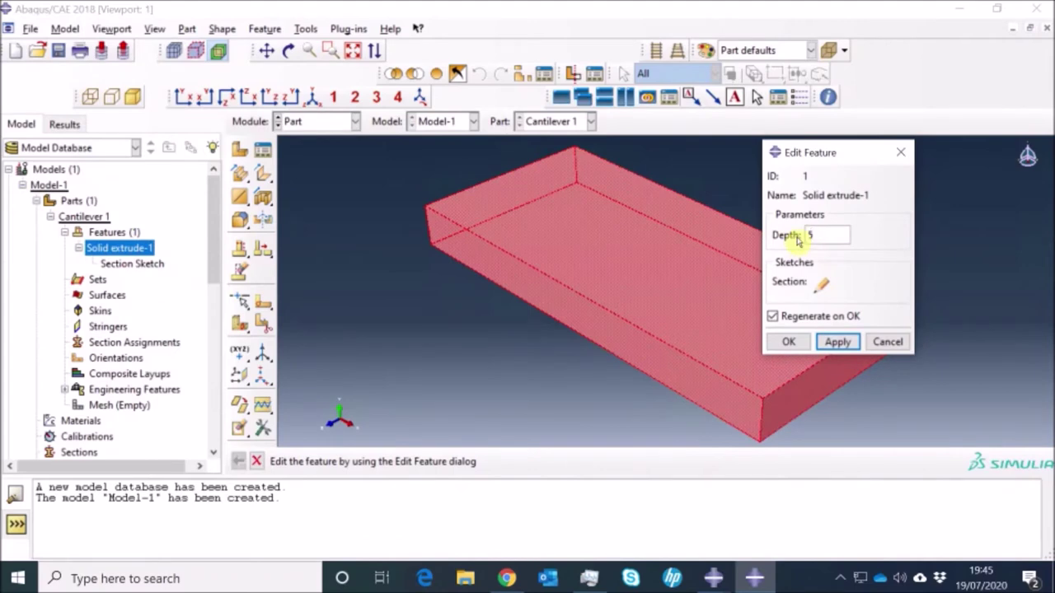
pyautogui.click(793, 342)
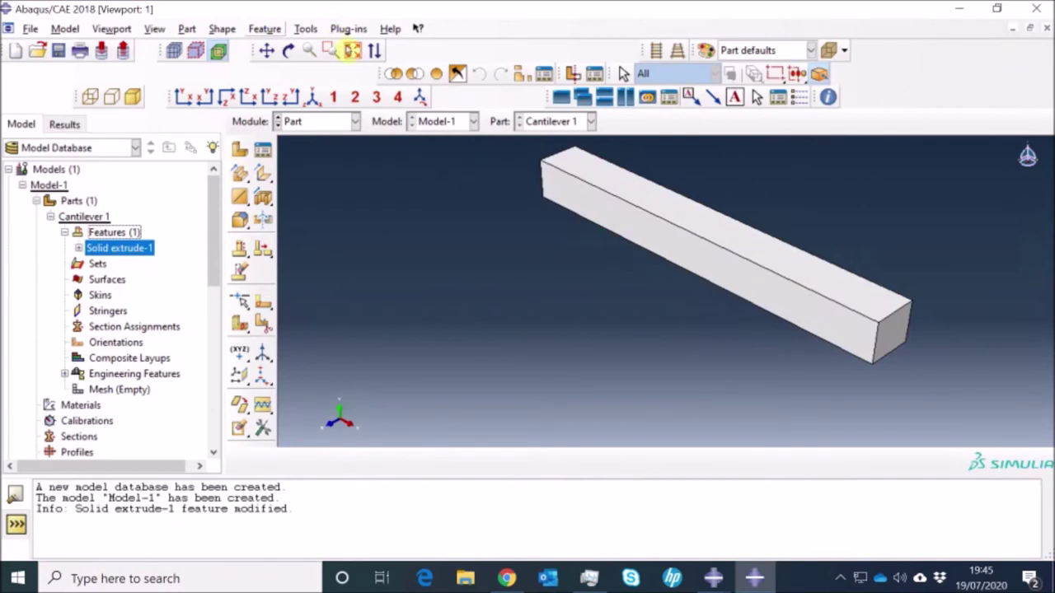
pyautogui.click(353, 52)
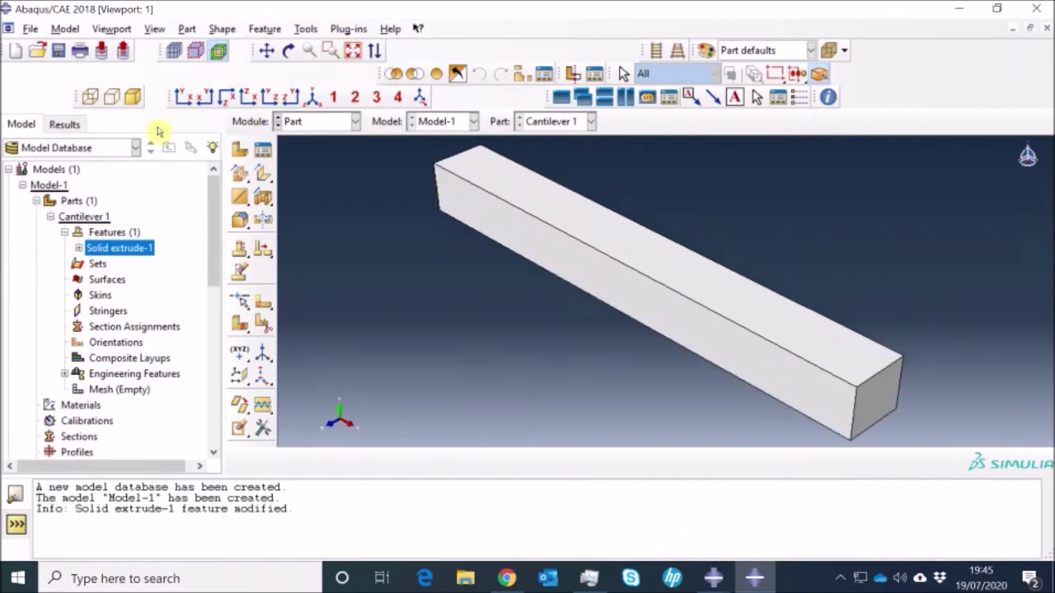
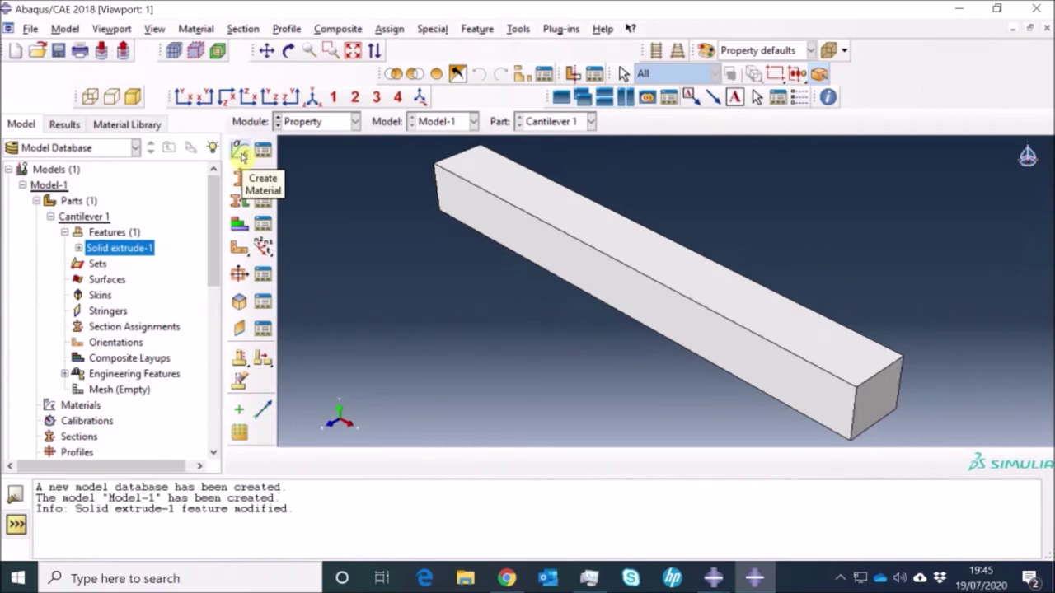
# Create a material named "Steel" and add the mechanical Elastic behavior to it.
pyautogui.click(241, 153)
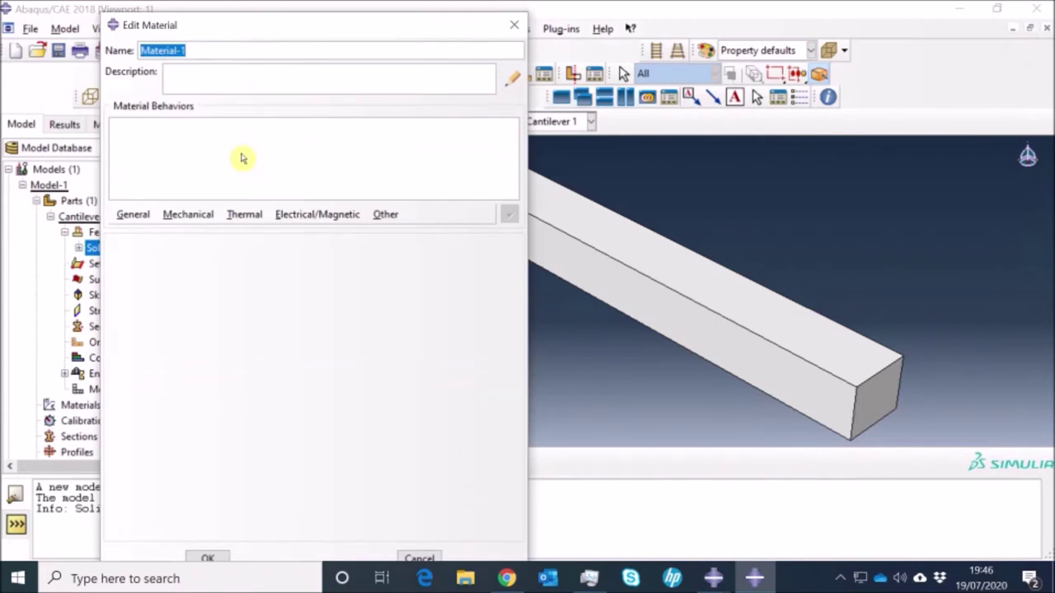
pyautogui.write('Steel')
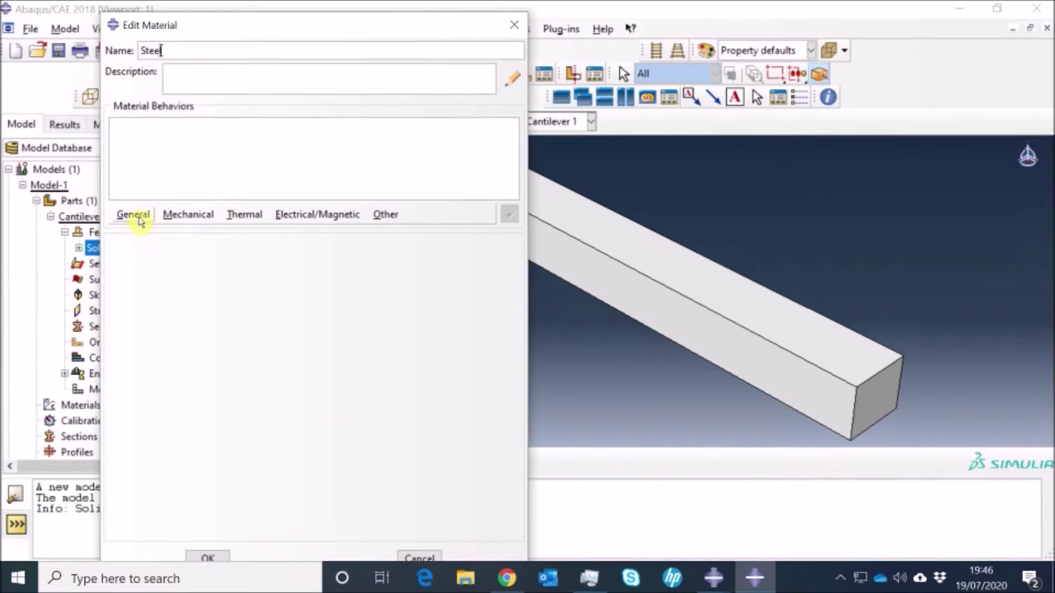
pyautogui.click(134, 215)
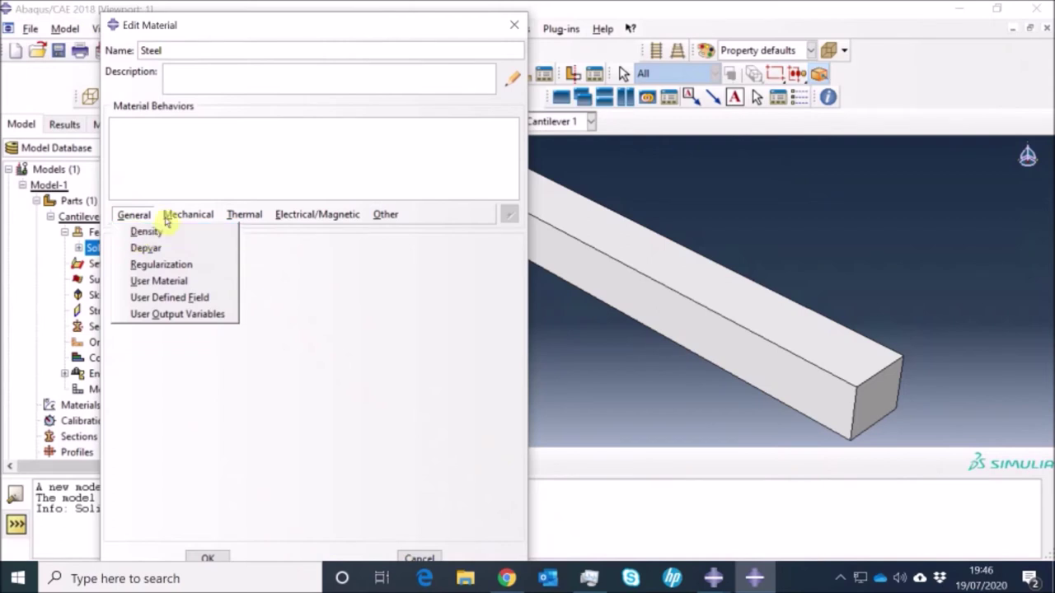
pyautogui.moveTo(190, 216)
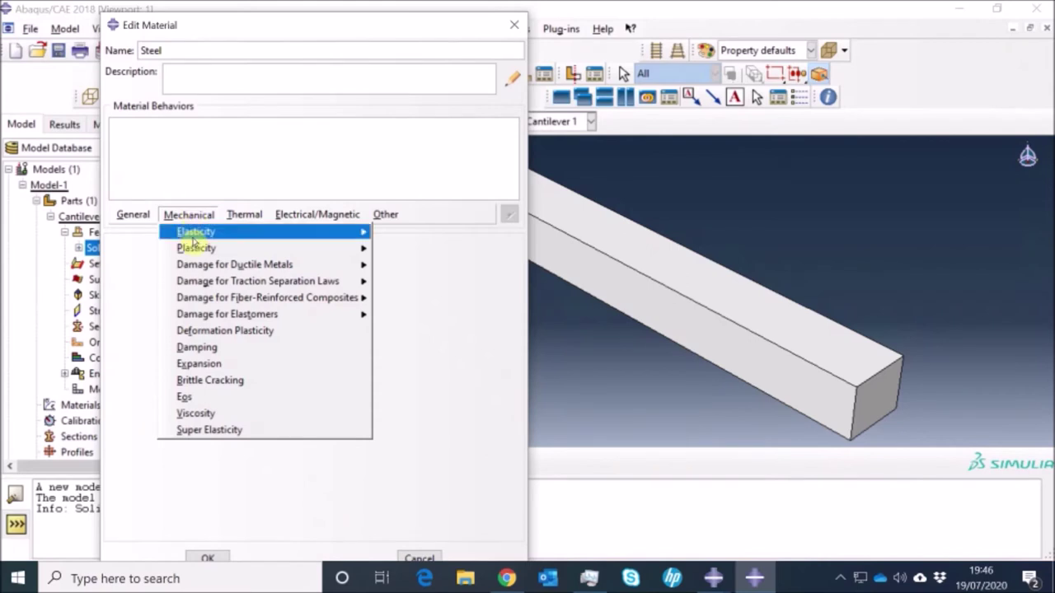
pyautogui.moveTo(197, 234)
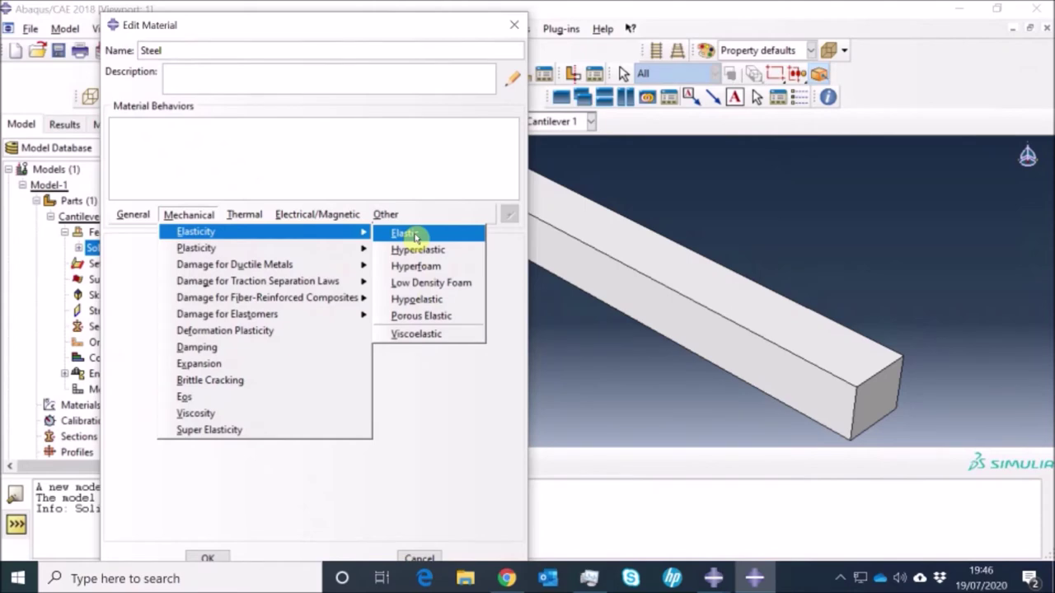
pyautogui.moveTo(290, 247)
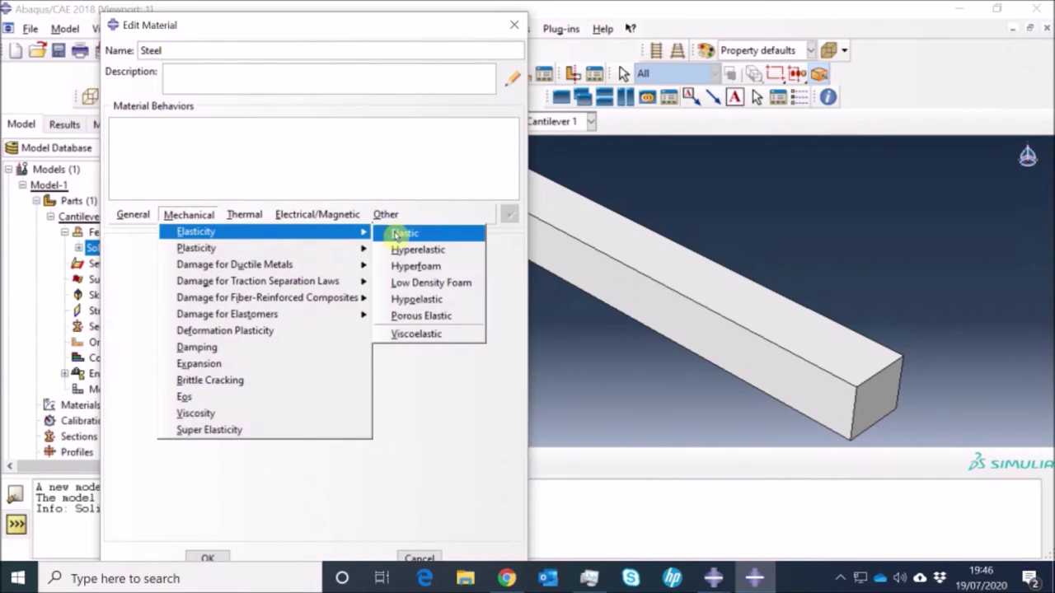
pyautogui.click(403, 234)
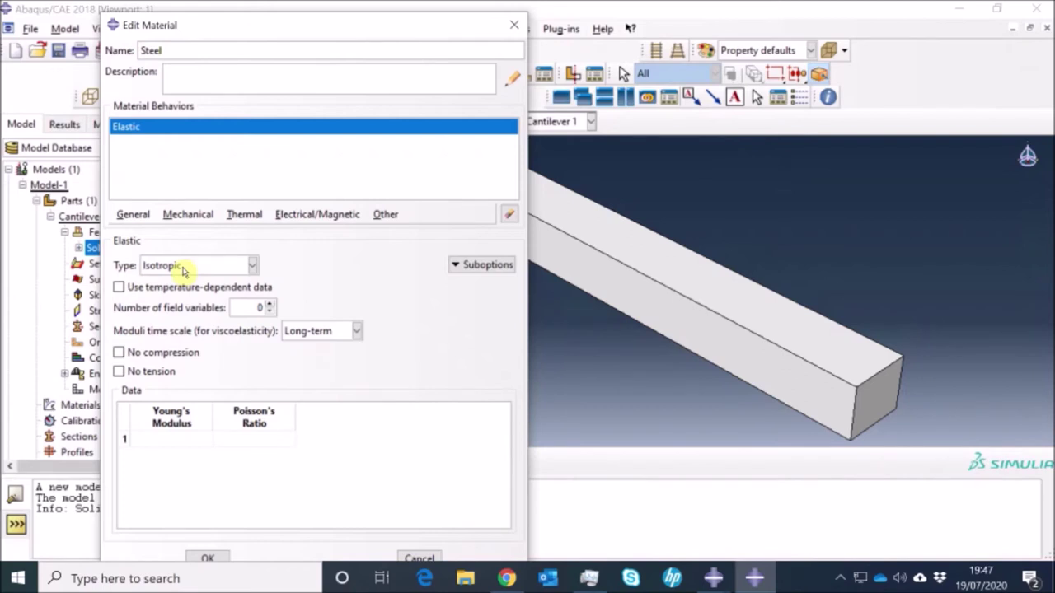
# Define the isotropic elastic data with a Young's modulus of 210000 and a Poisson's ratio of 0.33, and save the material.
pyautogui.click(167, 443)
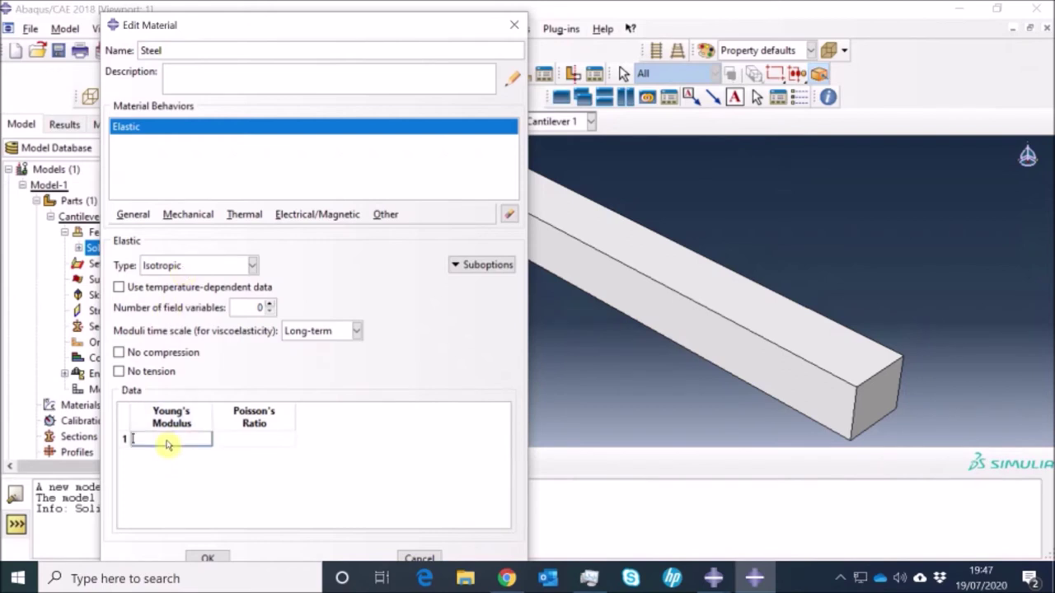
pyautogui.write('210')
pyautogui.write('000')
pyautogui.click(251, 439)
pyautogui.write('0.33')
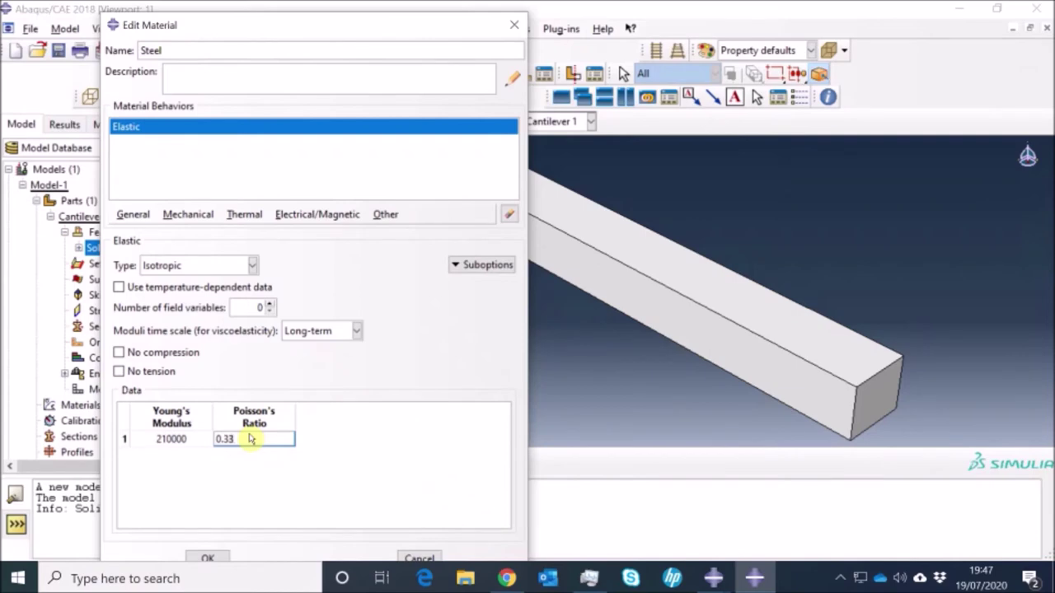
pyautogui.click(207, 559)
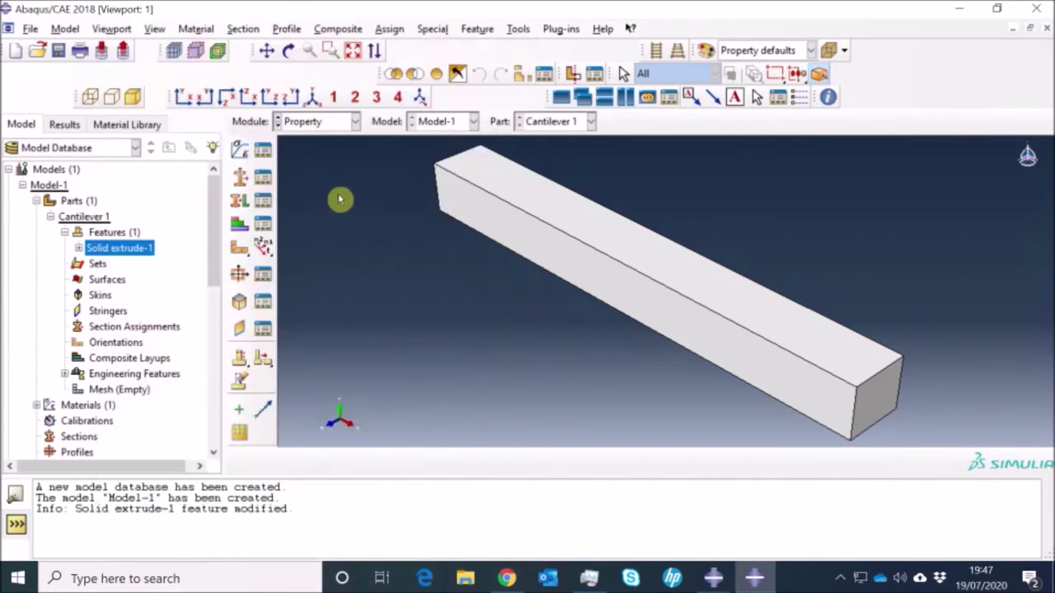
# Review the defined materials in the Material Manager and the parts available in the model.
pyautogui.click(263, 150)
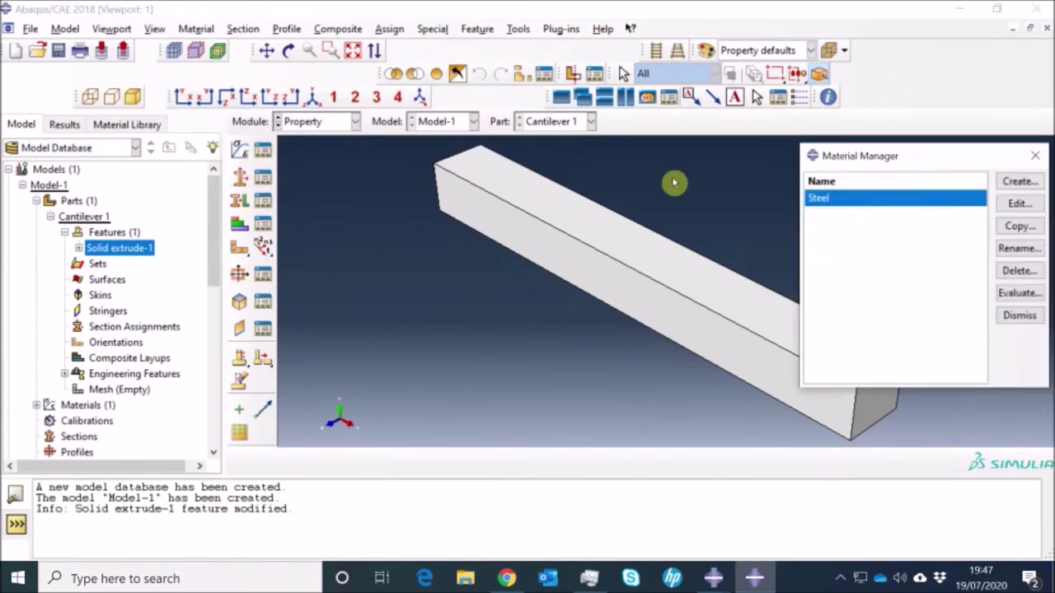
pyautogui.moveTo(841, 157); pyautogui.dragTo(217, 174)
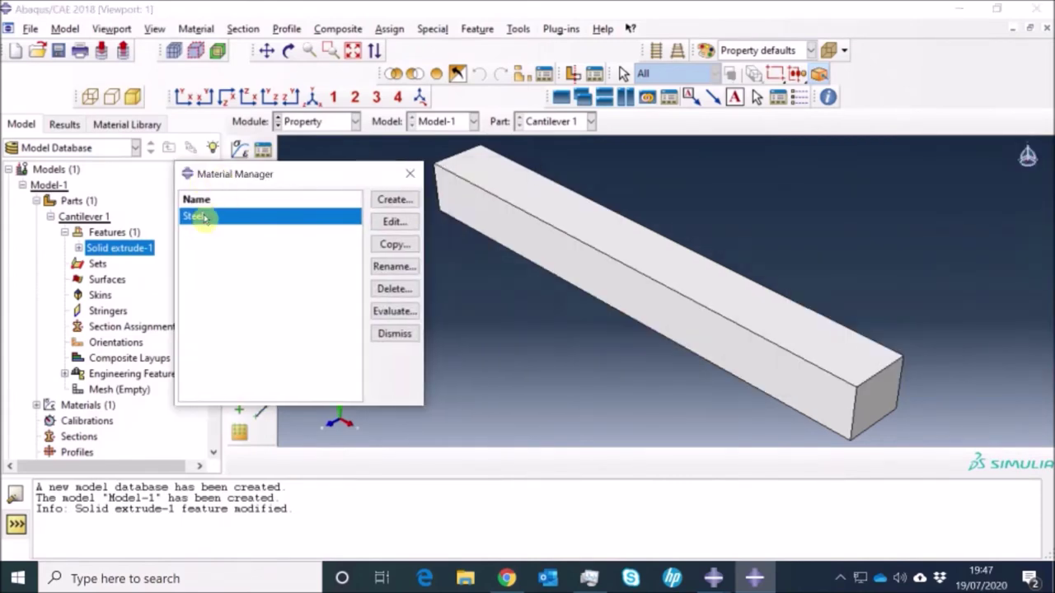
pyautogui.click(408, 336)
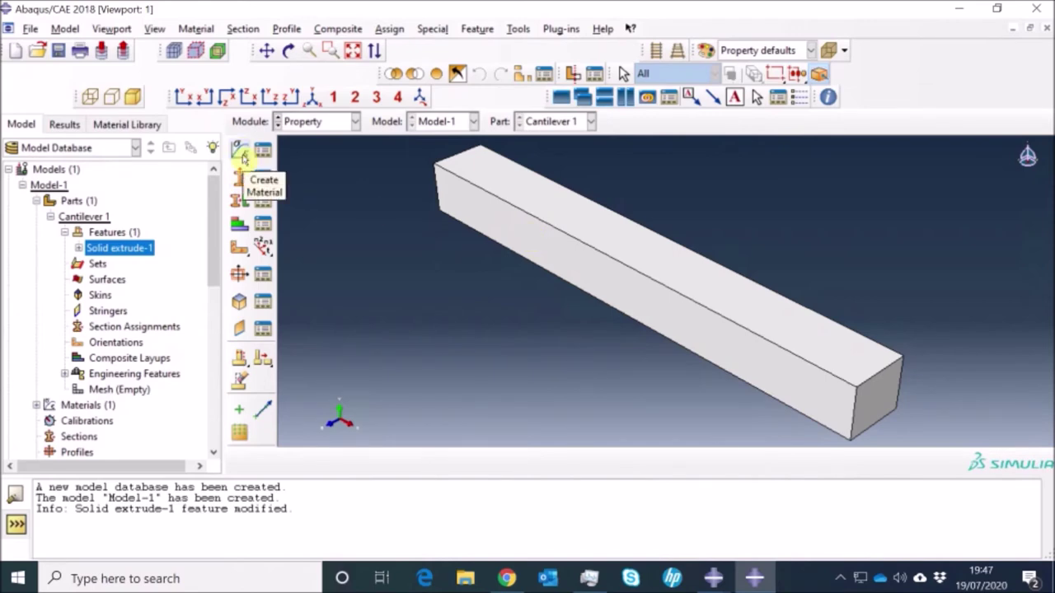
pyautogui.click(544, 121)
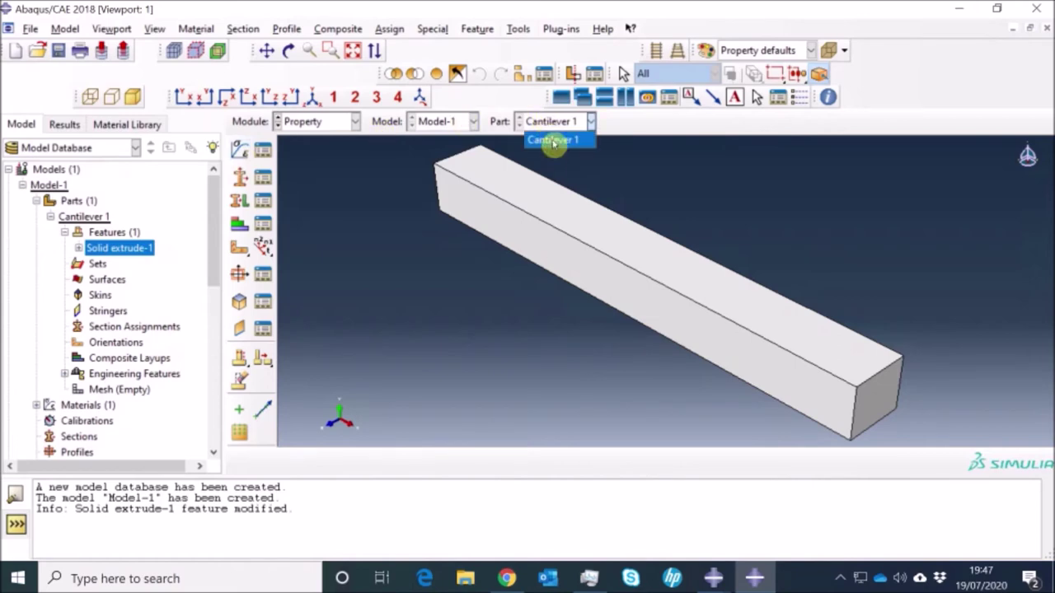
# Create a solid homogeneous section named "Cant Section" using the Steel material and check it in the Section Manager.
pyautogui.click(242, 185)
pyautogui.click(239, 178)
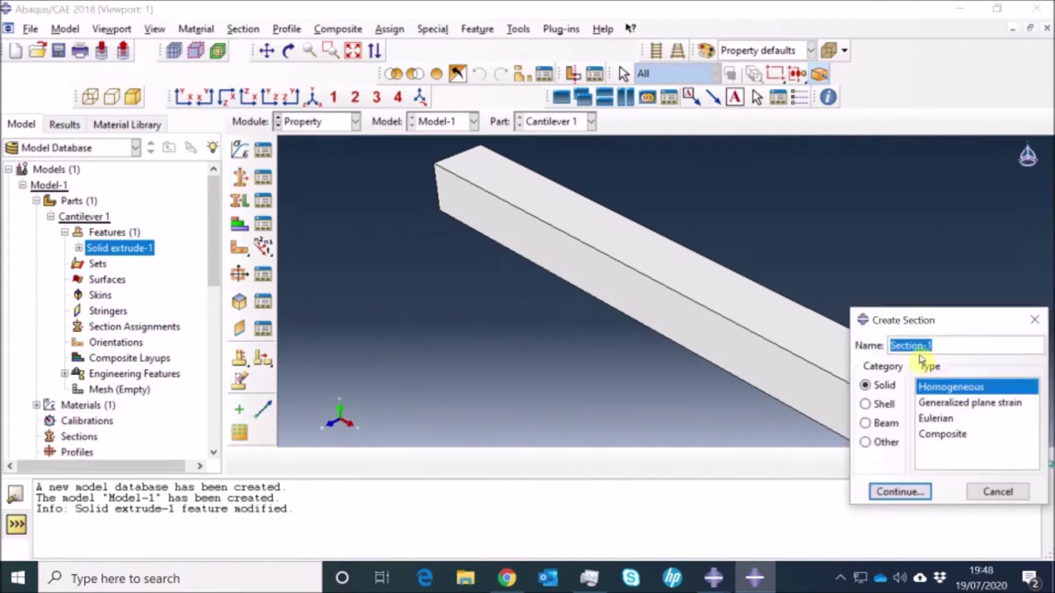
pyautogui.write('C')
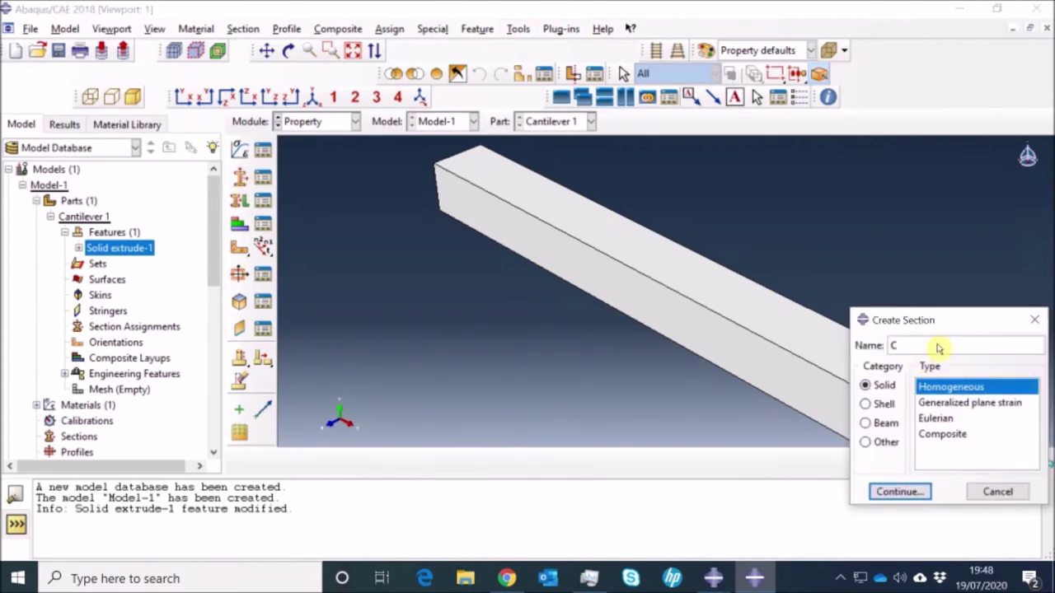
pyautogui.write('ant Section')
pyautogui.click(898, 492)
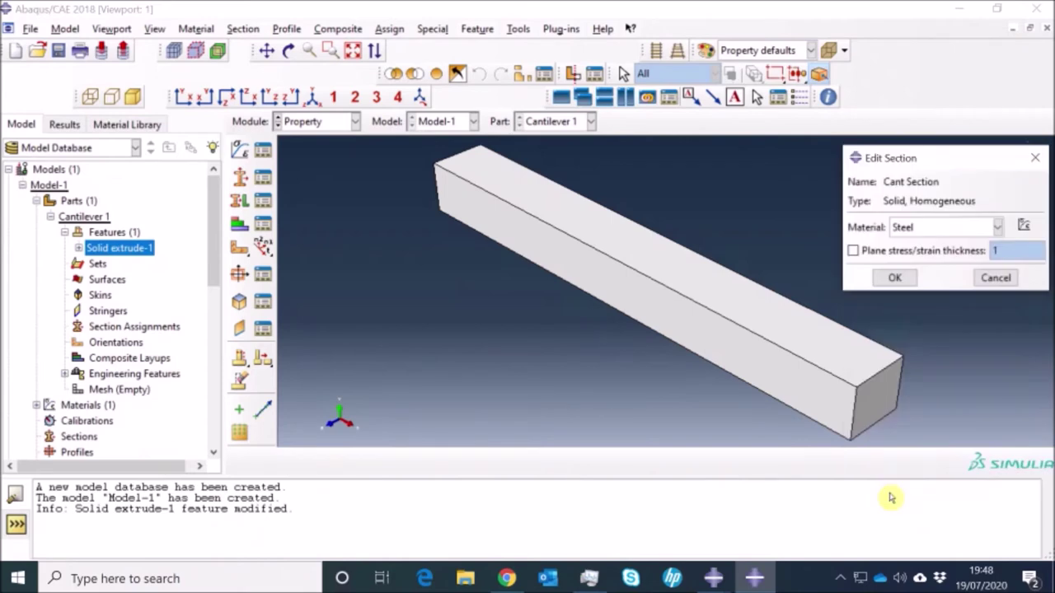
pyautogui.click(895, 279)
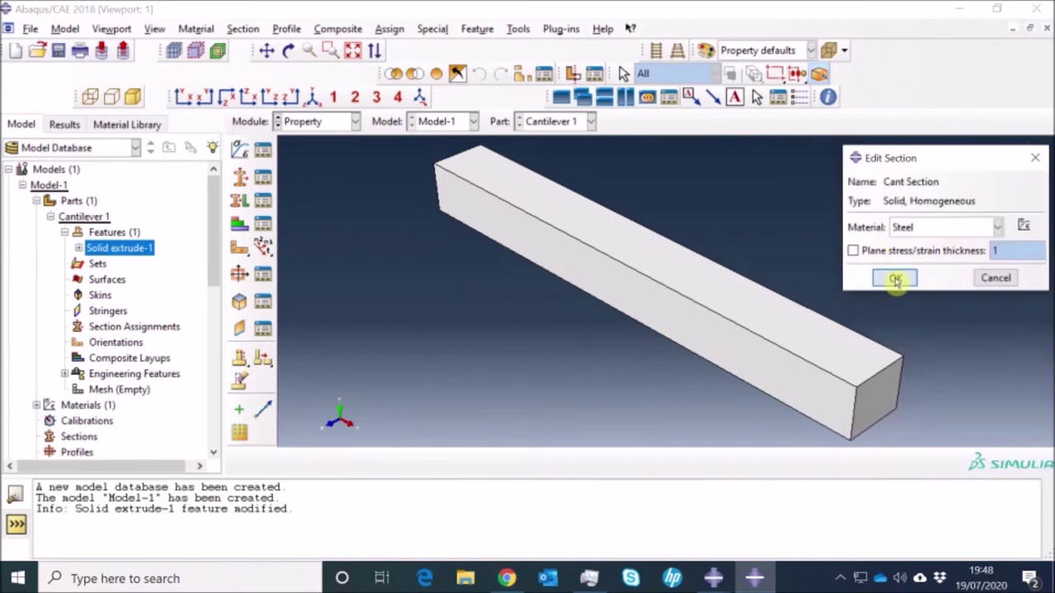
pyautogui.click(262, 200)
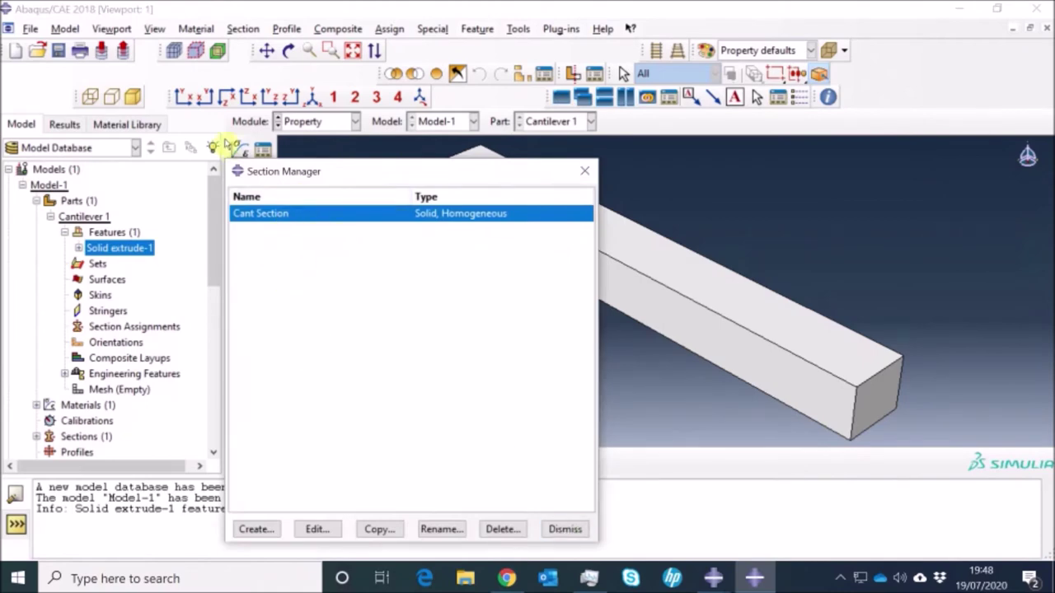
pyautogui.click(565, 529)
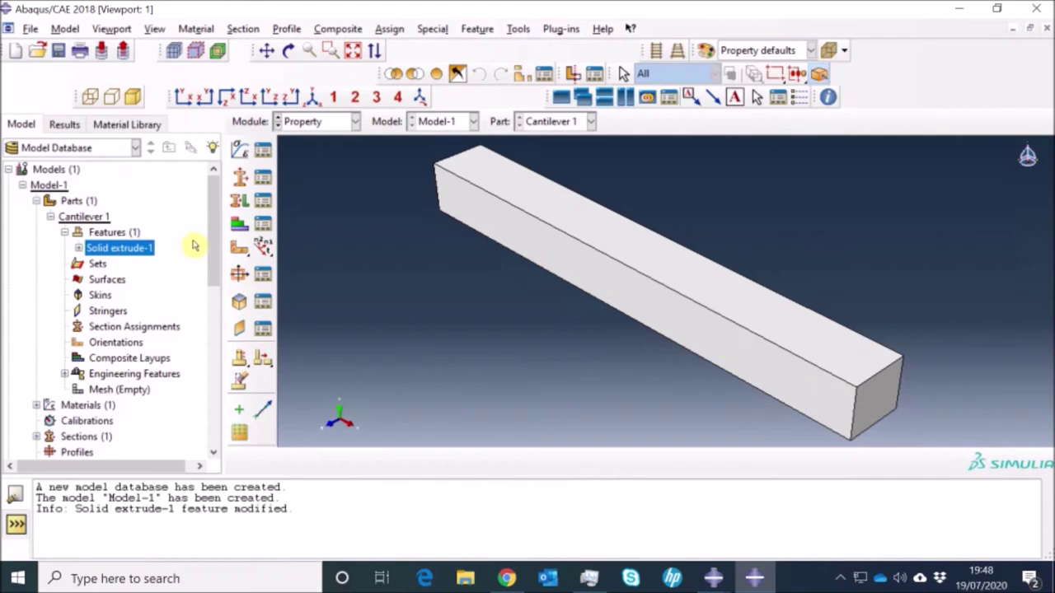
# Assign the Cant Section to the whole beam solid, creating a set for the region.
pyautogui.click(239, 203)
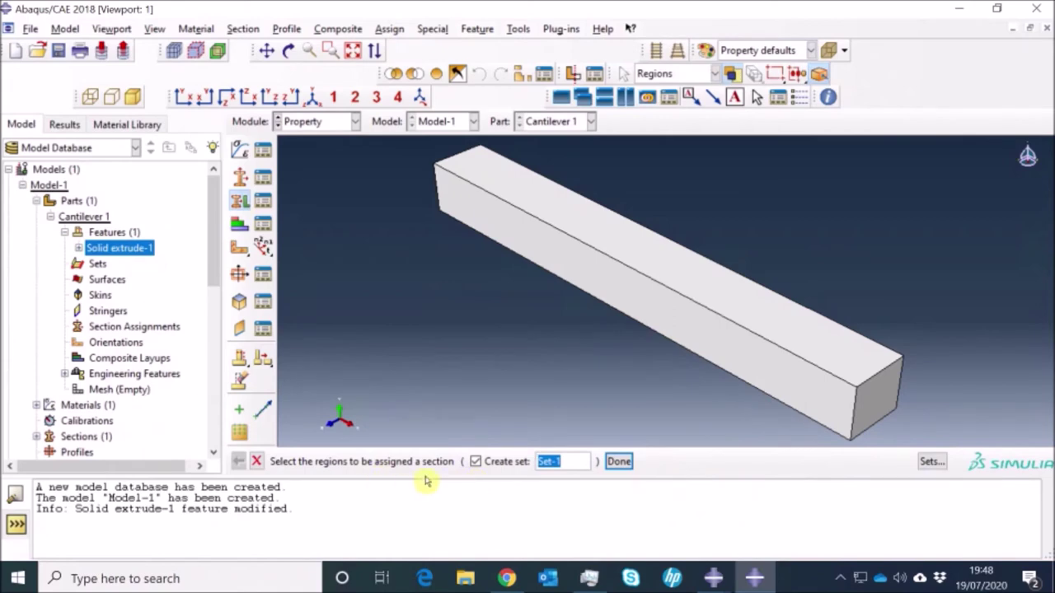
pyautogui.click(668, 313)
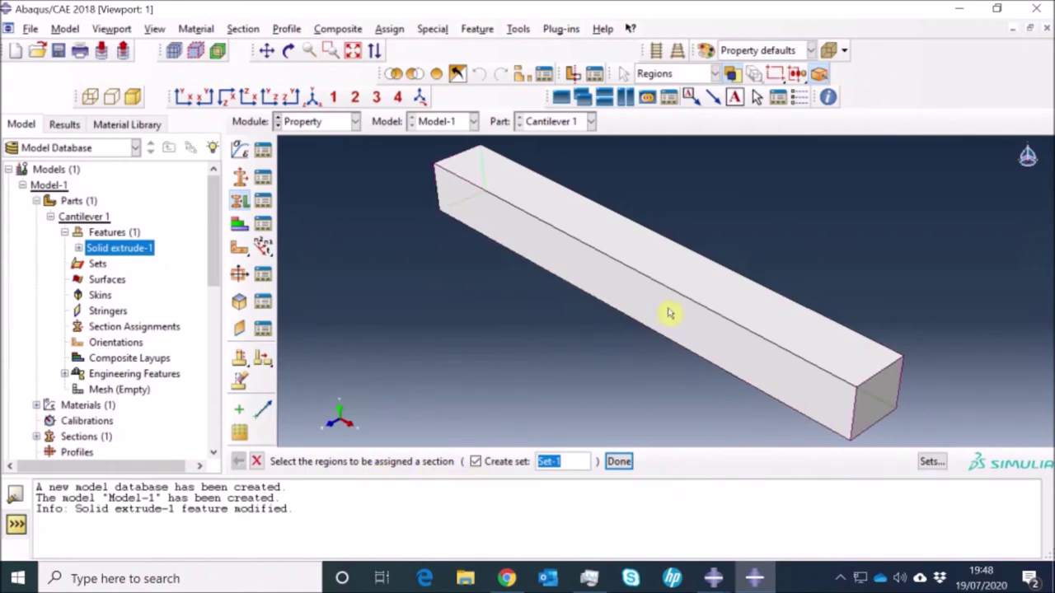
pyautogui.click(618, 463)
pyautogui.click(970, 164)
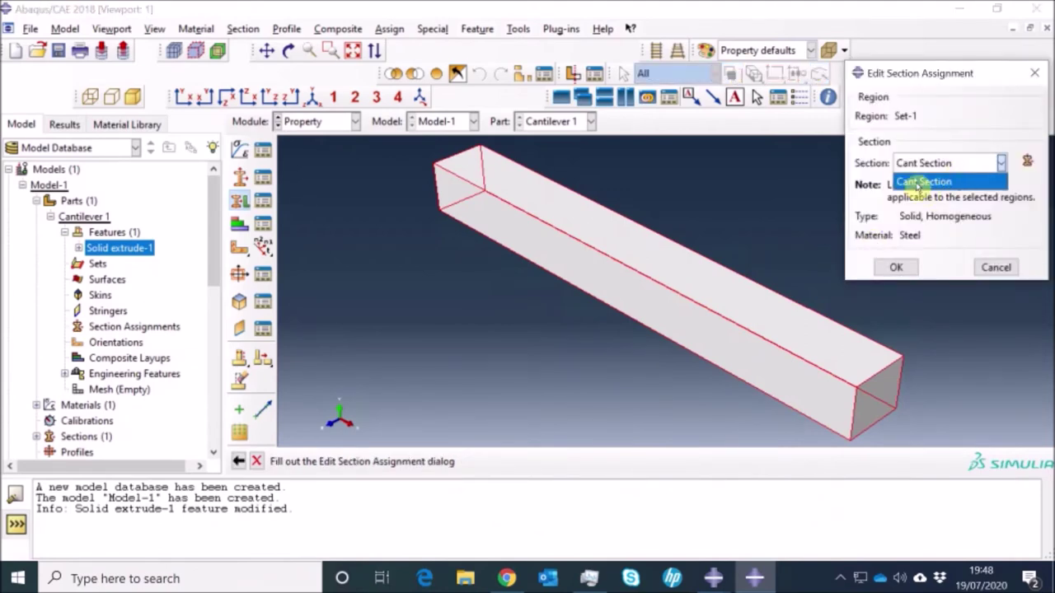
pyautogui.click(896, 269)
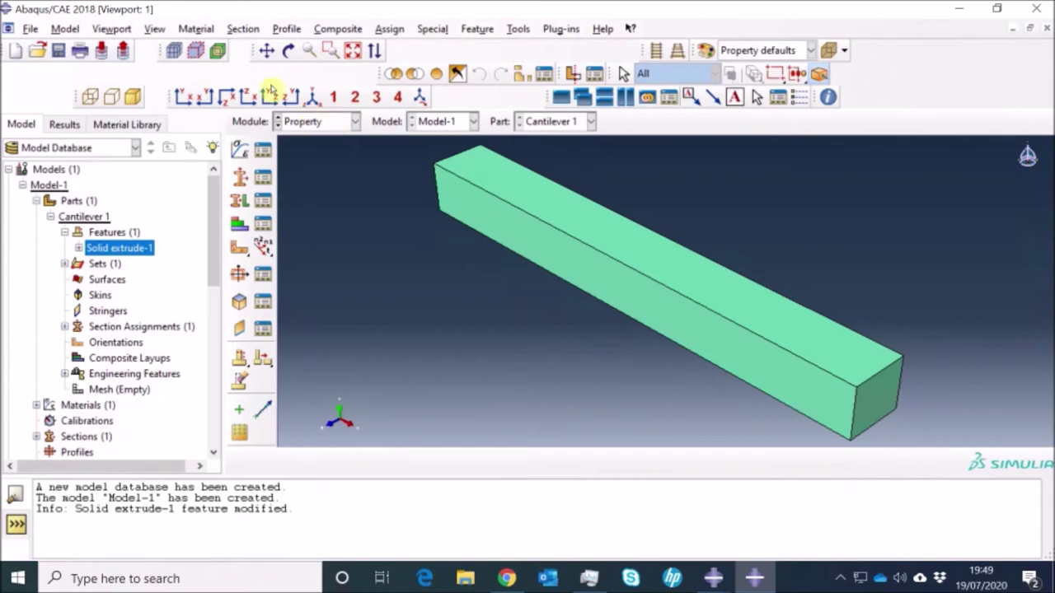
# Switch to the Assembly module and create a dependent instance of the Cantilever 1 part.
pyautogui.click(319, 124)
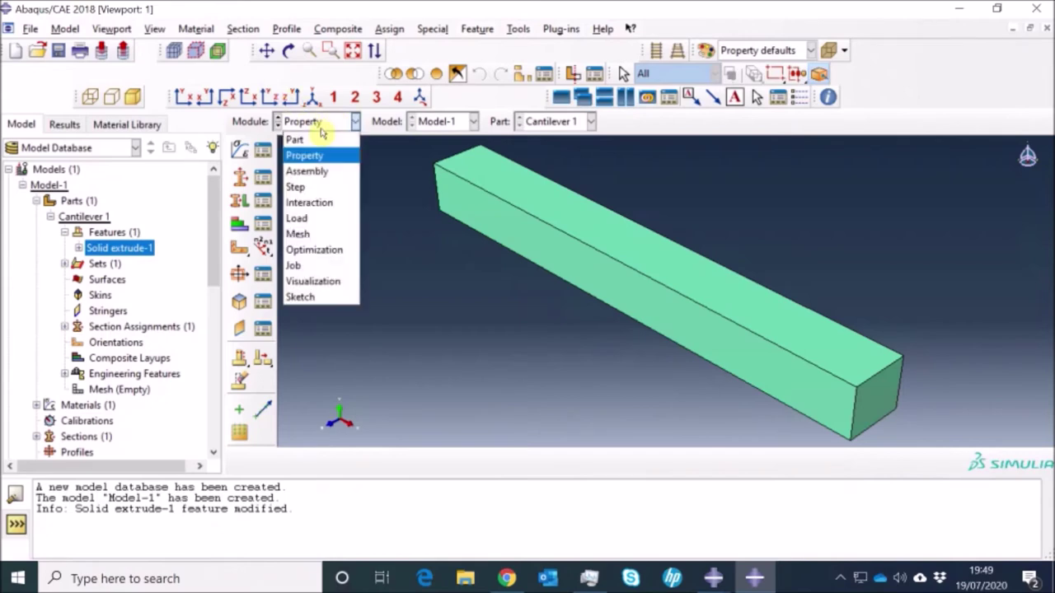
pyautogui.click(323, 173)
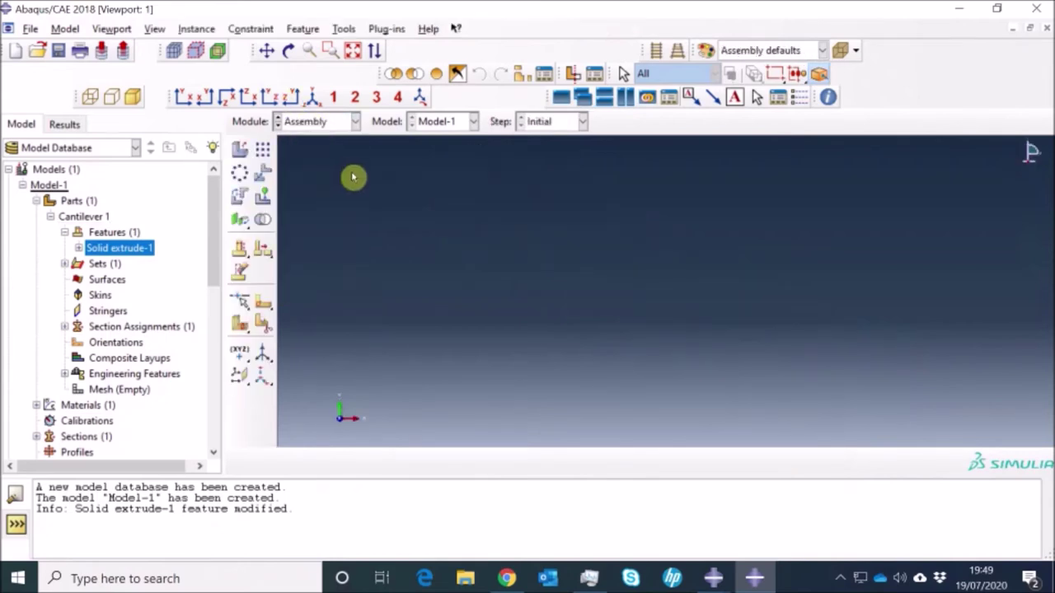
pyautogui.click(239, 152)
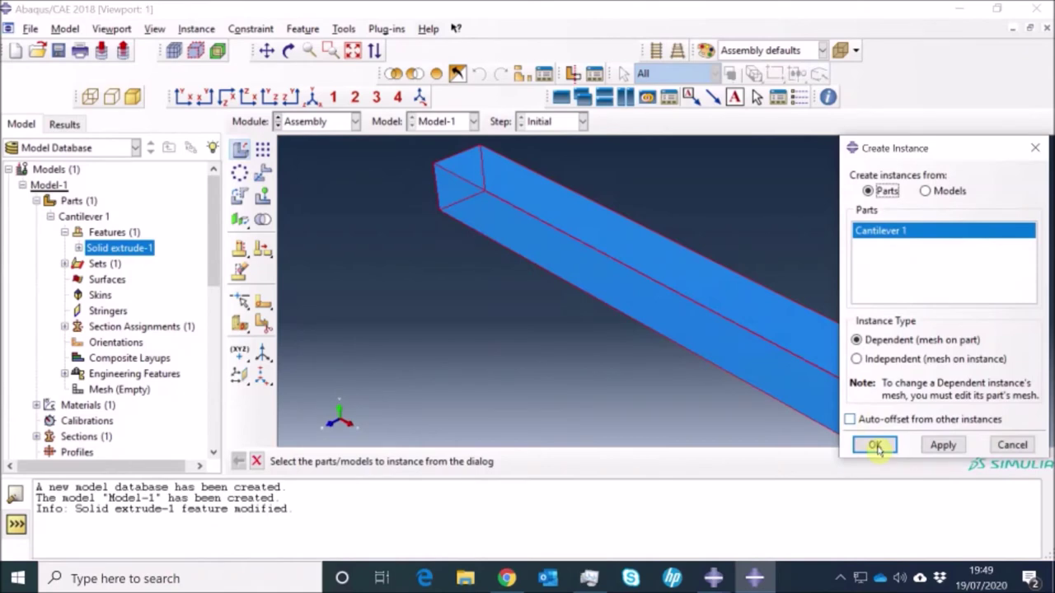
pyautogui.press('Return')
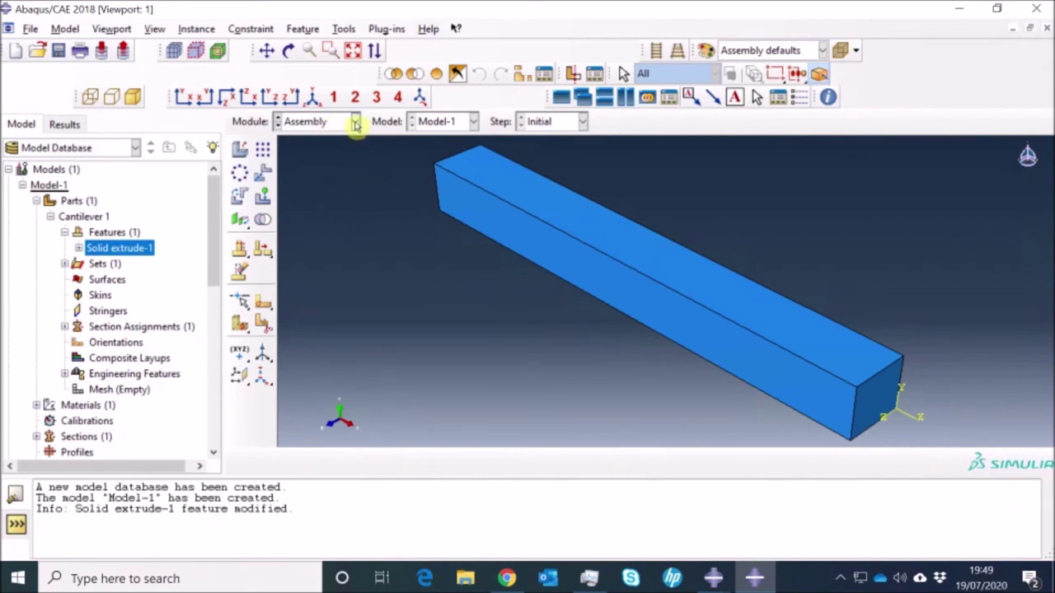
# In the Step module, create a Static, General step after Initial, with time period 1 and Nlgeom on.
pyautogui.click(355, 122)
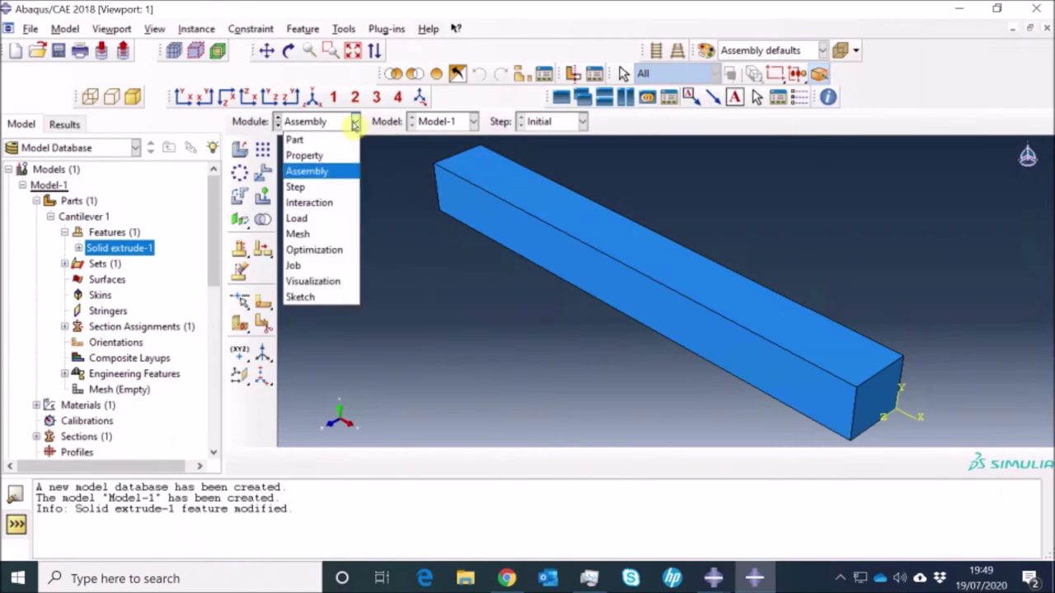
pyautogui.click(314, 191)
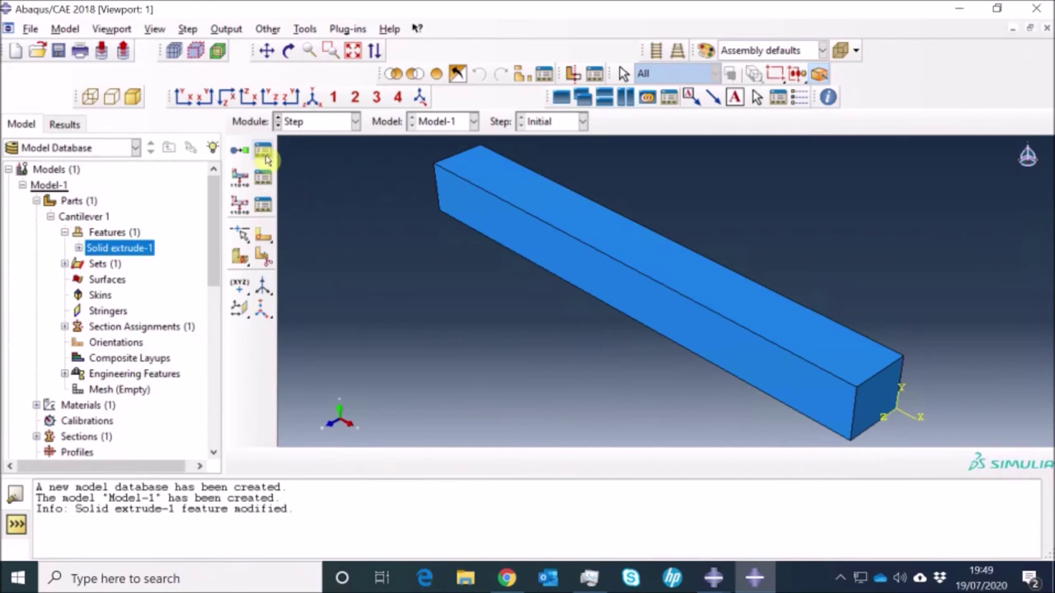
pyautogui.click(263, 156)
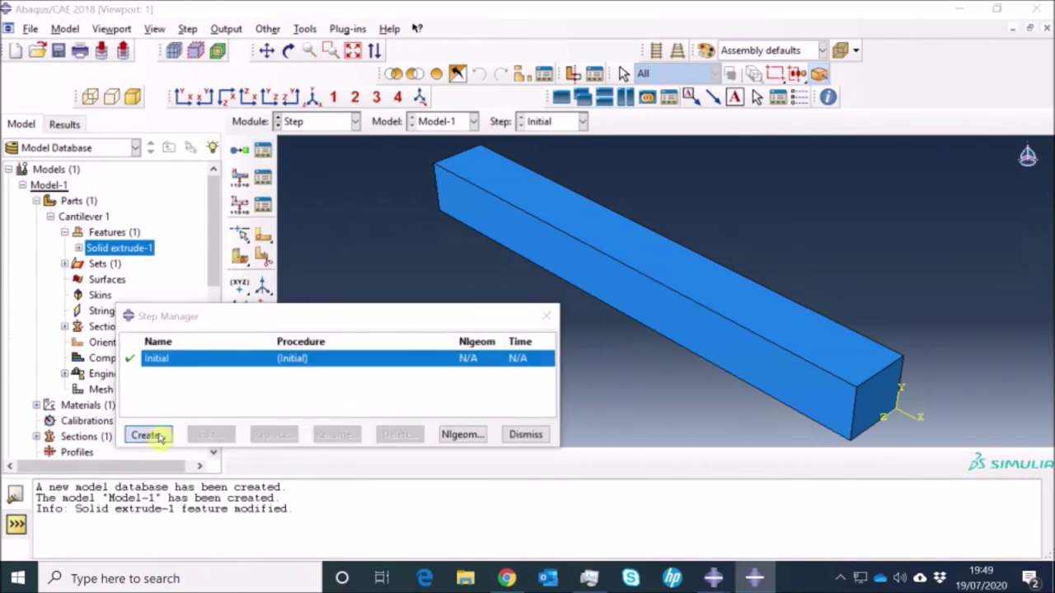
pyautogui.click(149, 434)
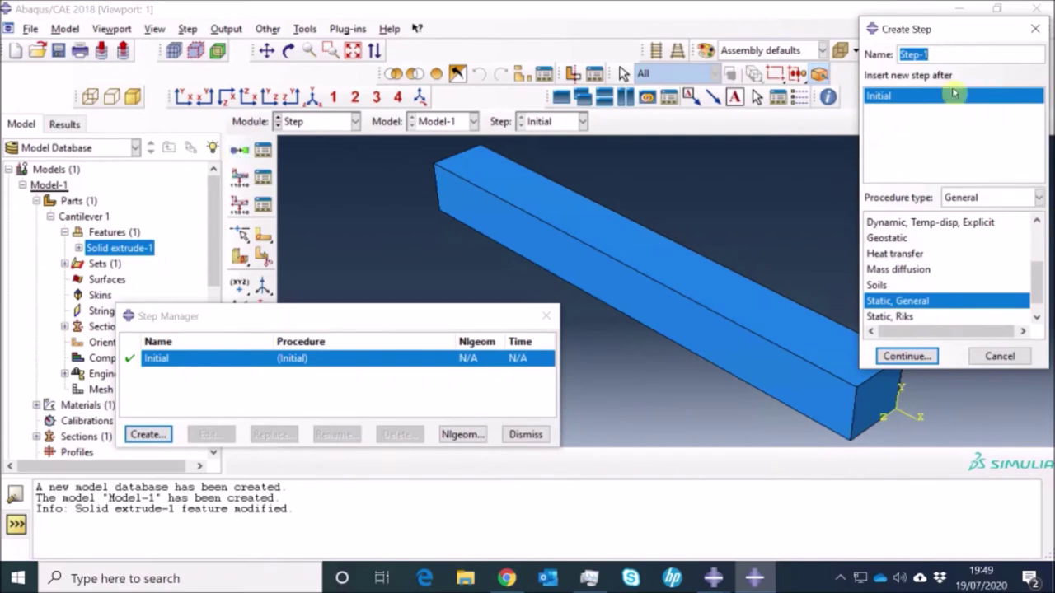
pyautogui.moveTo(948, 29); pyautogui.dragTo(523, 77)
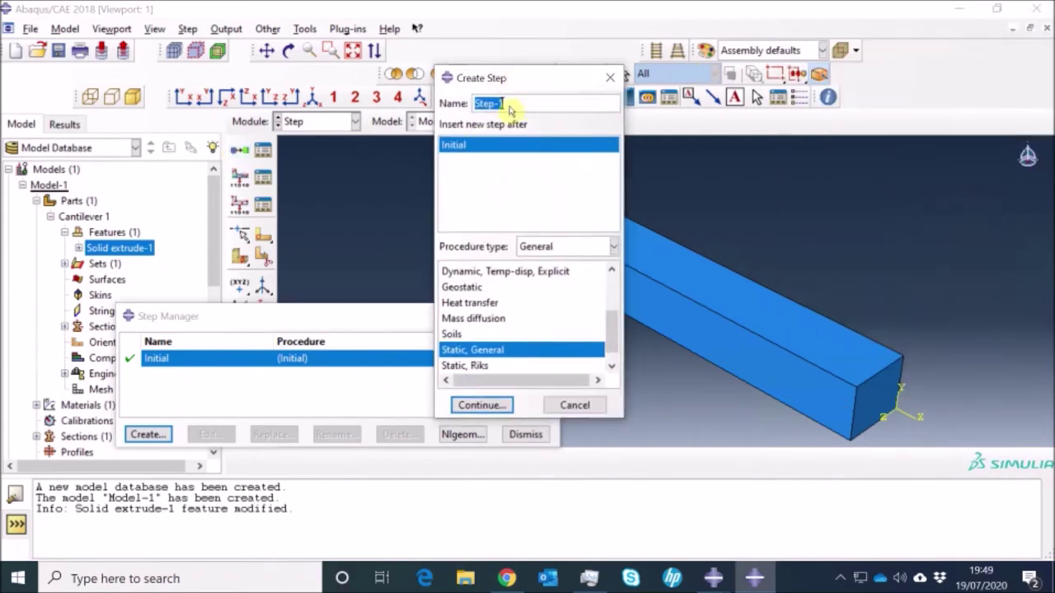
pyautogui.click(498, 350)
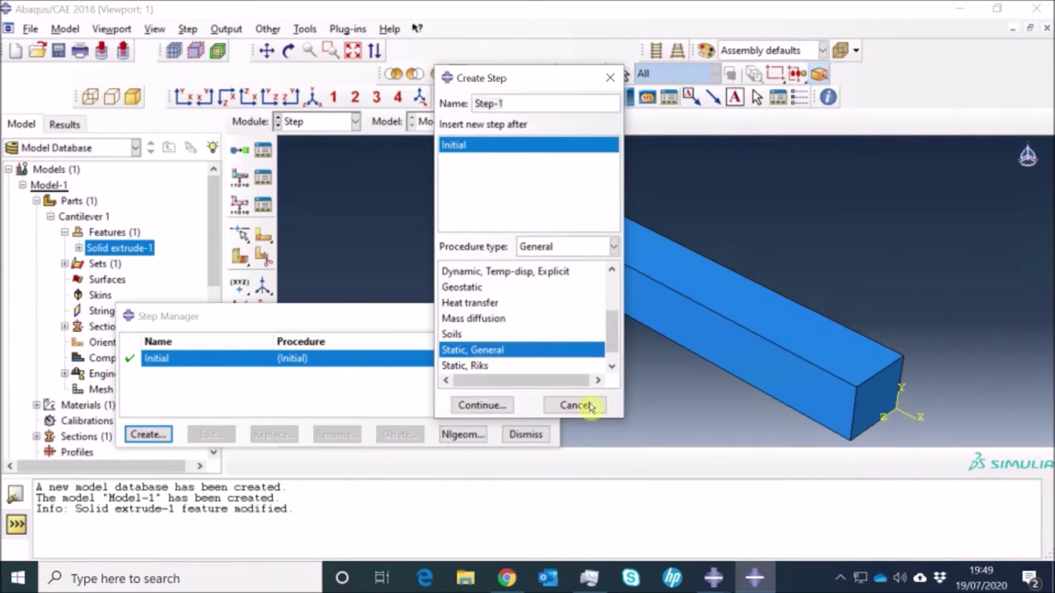
pyautogui.click(481, 405)
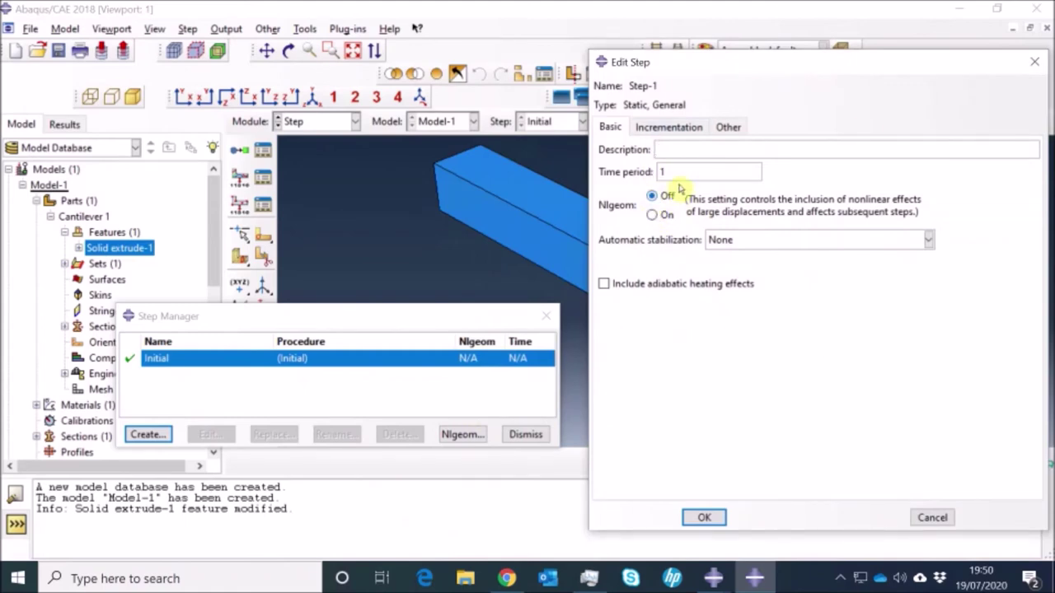
pyautogui.doubleClick(665, 173)
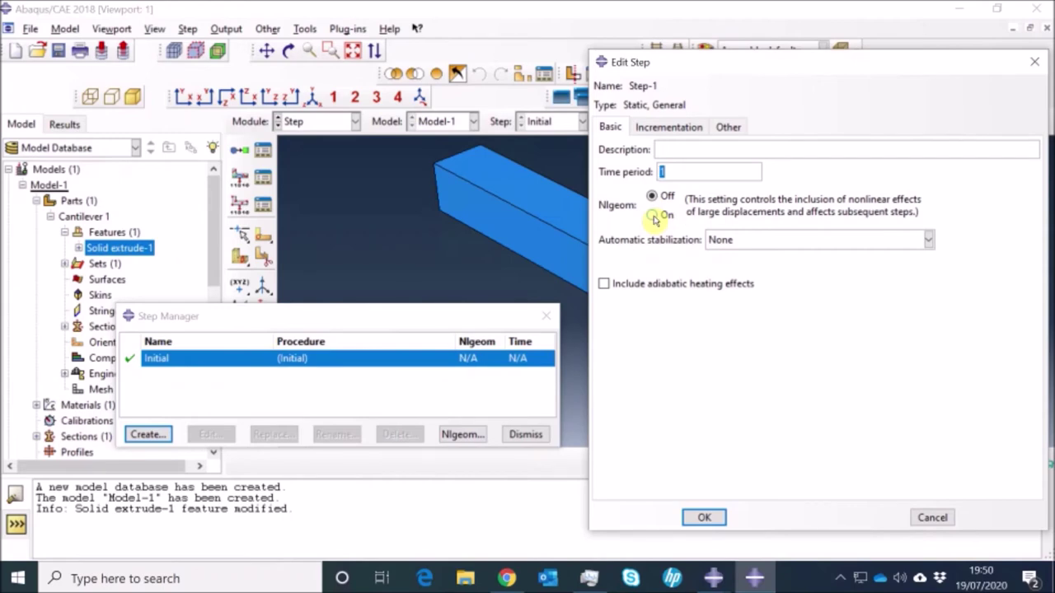
pyautogui.click(652, 216)
# Set the step's maximum number of increments to 10000 and its initial and maximum increment sizes to 0.1, and save it.
pyautogui.click(664, 128)
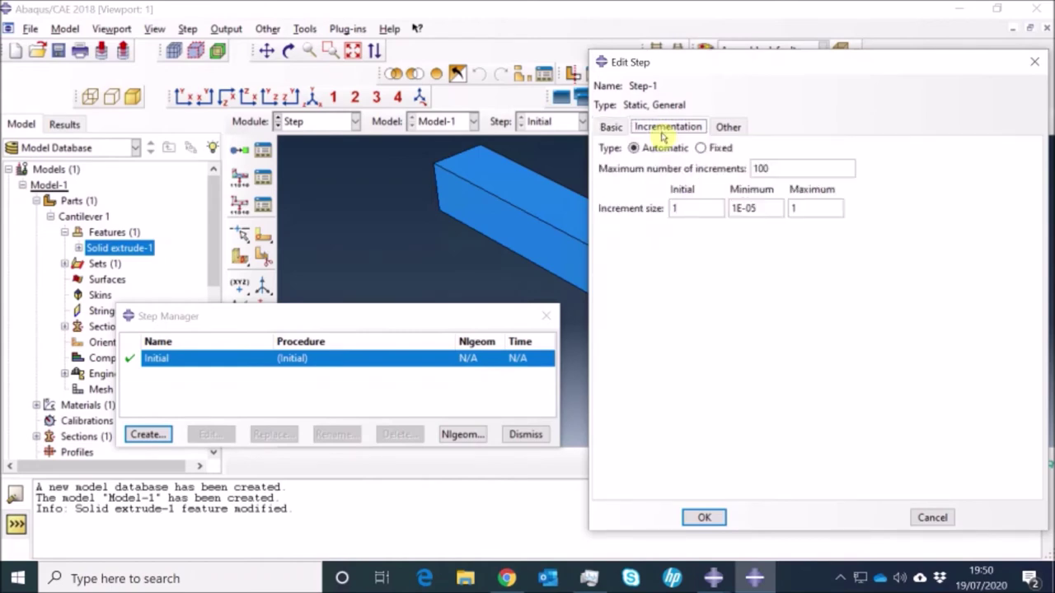
pyautogui.click(780, 172)
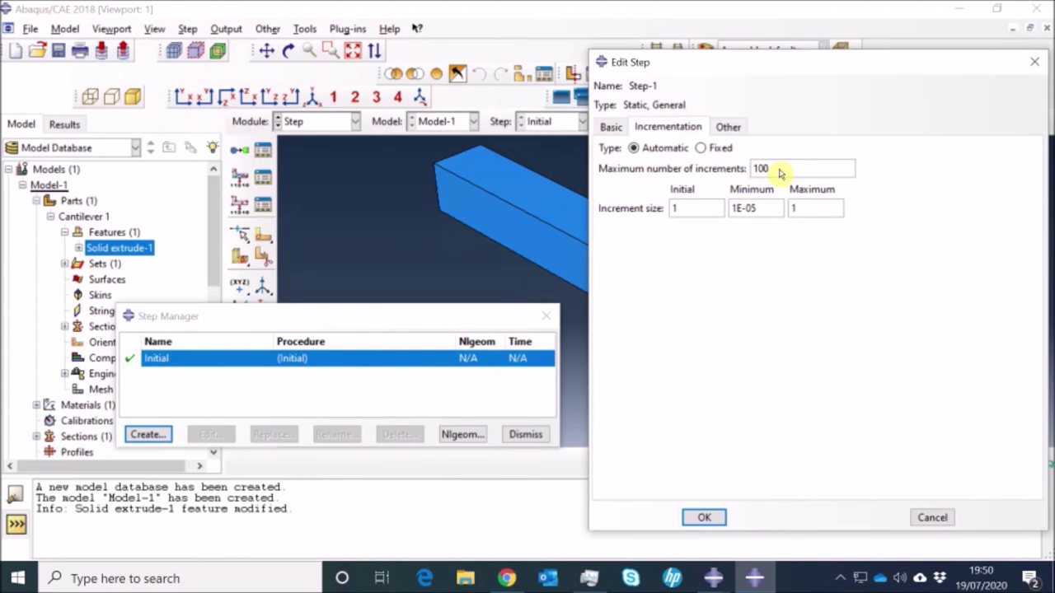
pyautogui.write('00')
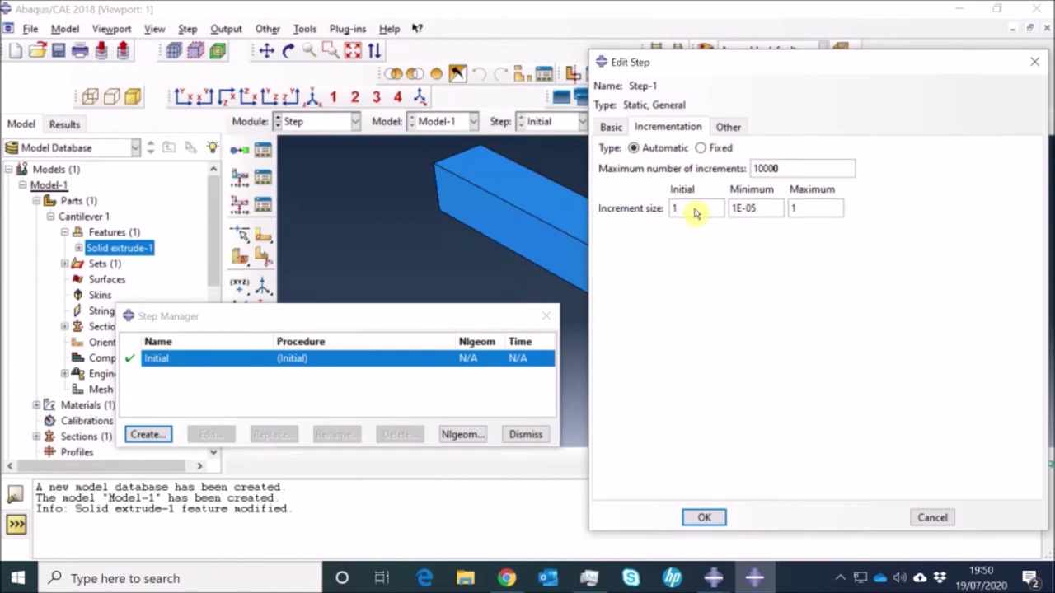
pyautogui.moveTo(696, 212); pyautogui.dragTo(651, 213)
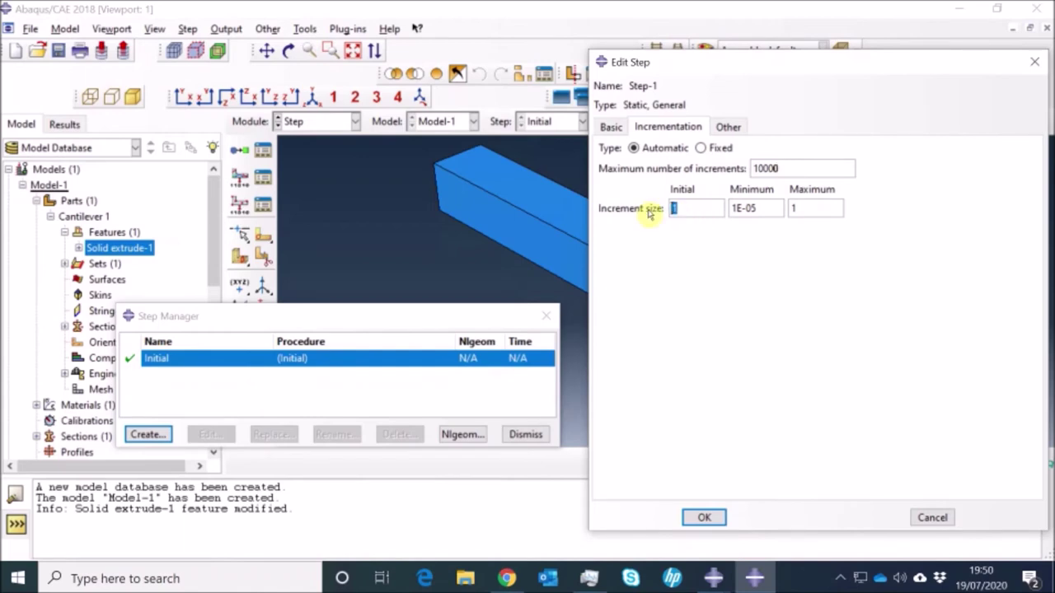
pyautogui.write('0.1')
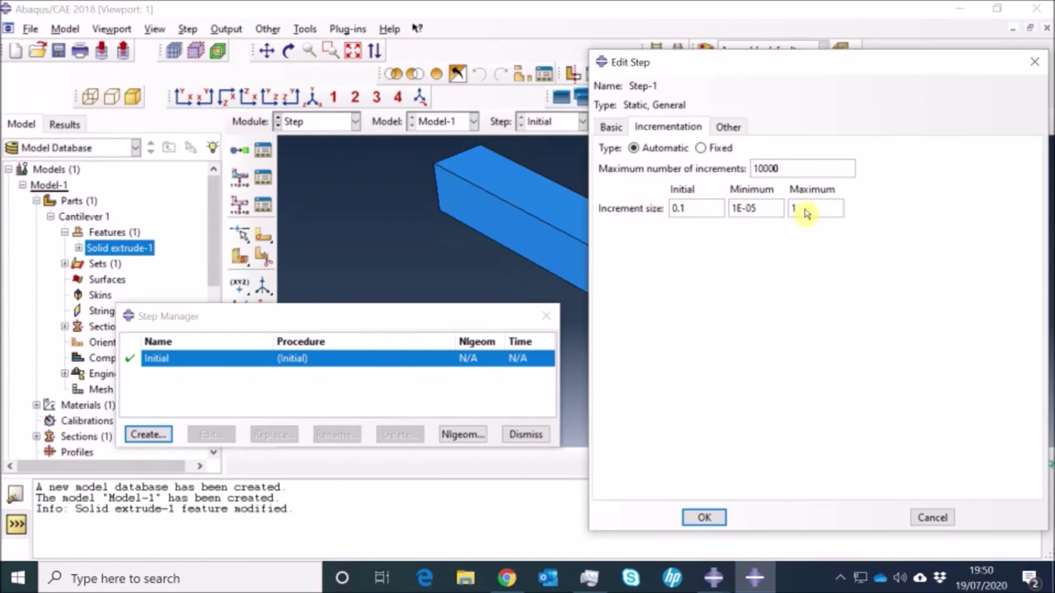
pyautogui.moveTo(806, 213); pyautogui.dragTo(760, 212)
pyautogui.write('0.')
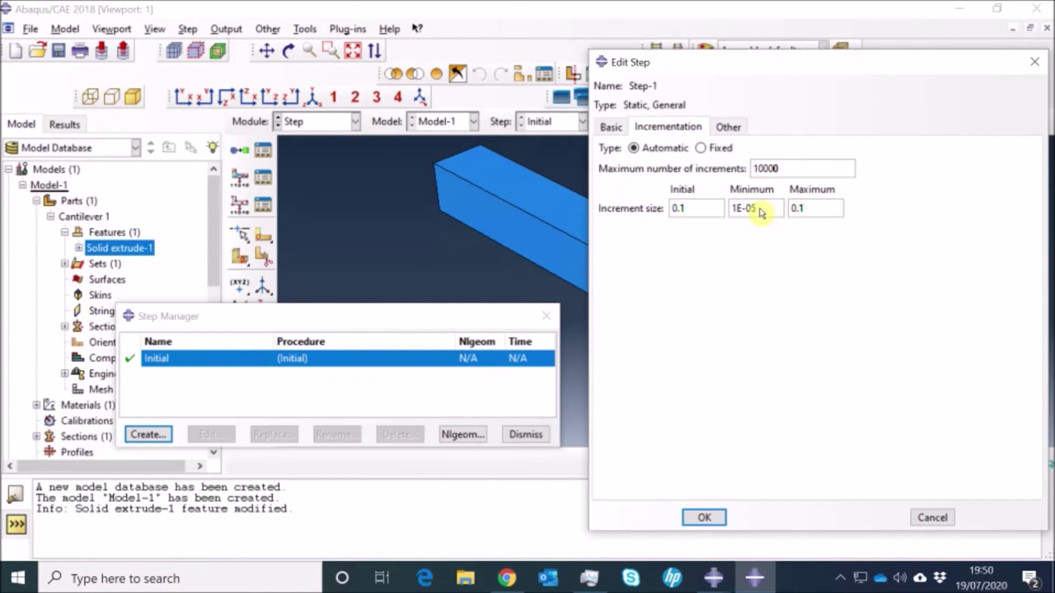
pyautogui.click(700, 519)
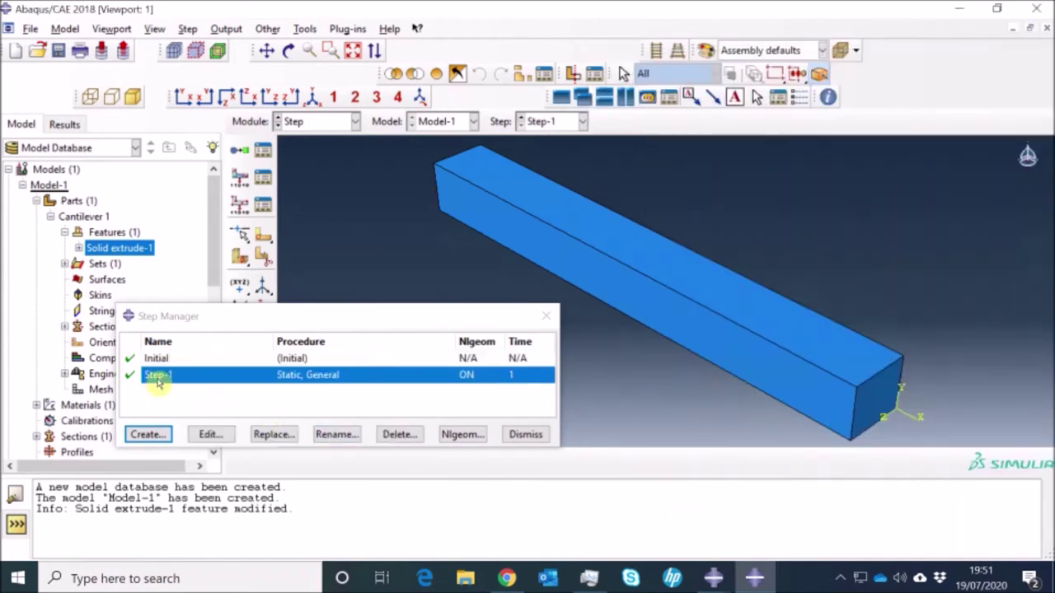
pyautogui.click(524, 436)
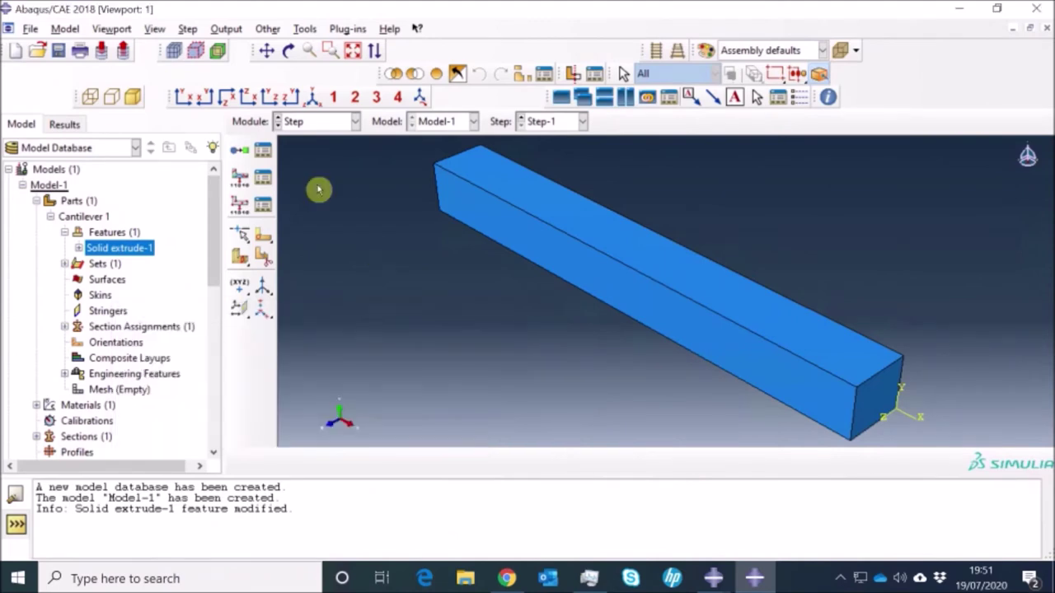
# In the Load module, start a mechanical concentrated force load for Step-1.
pyautogui.click(355, 122)
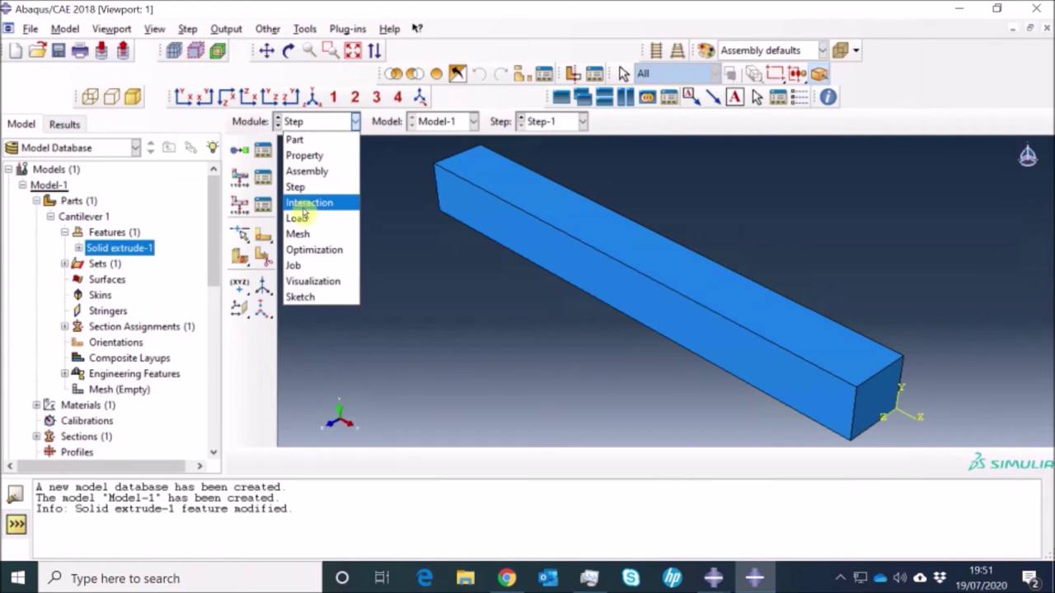
pyautogui.click(300, 218)
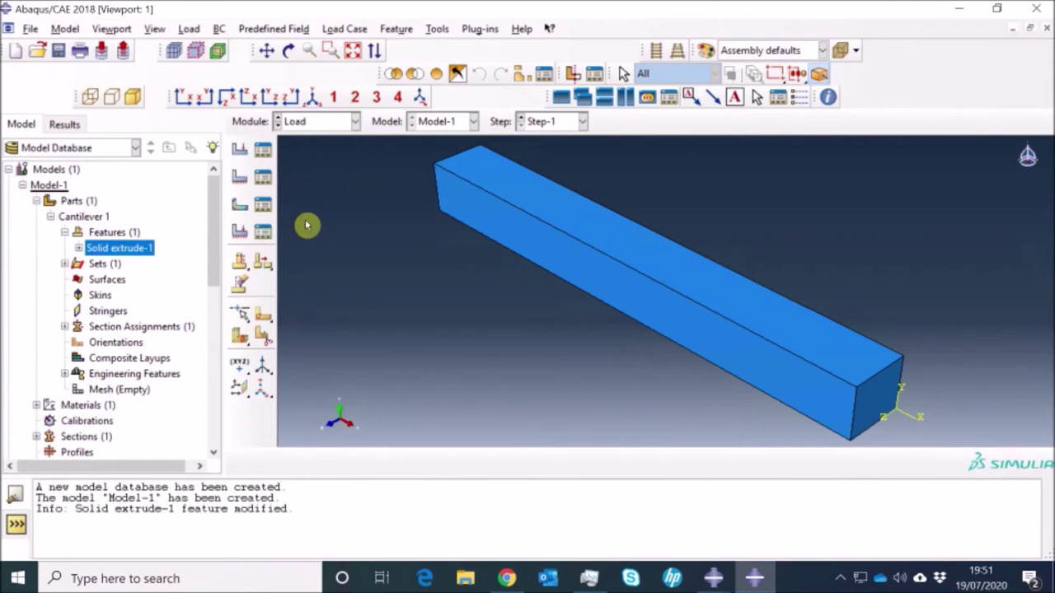
pyautogui.click(239, 151)
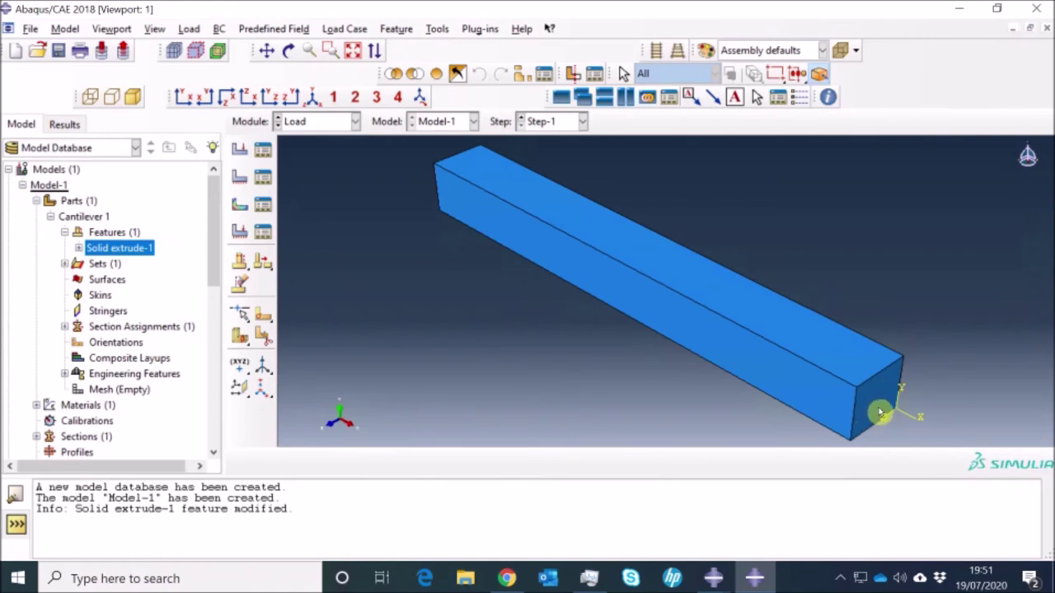
pyautogui.click(239, 149)
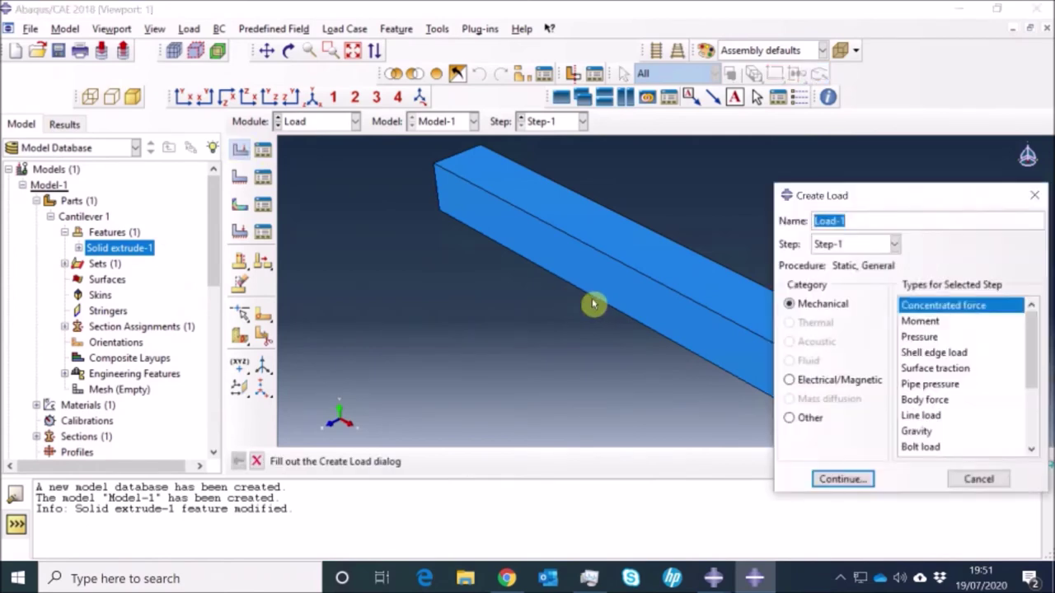
pyautogui.moveTo(862, 201); pyautogui.dragTo(200, 118)
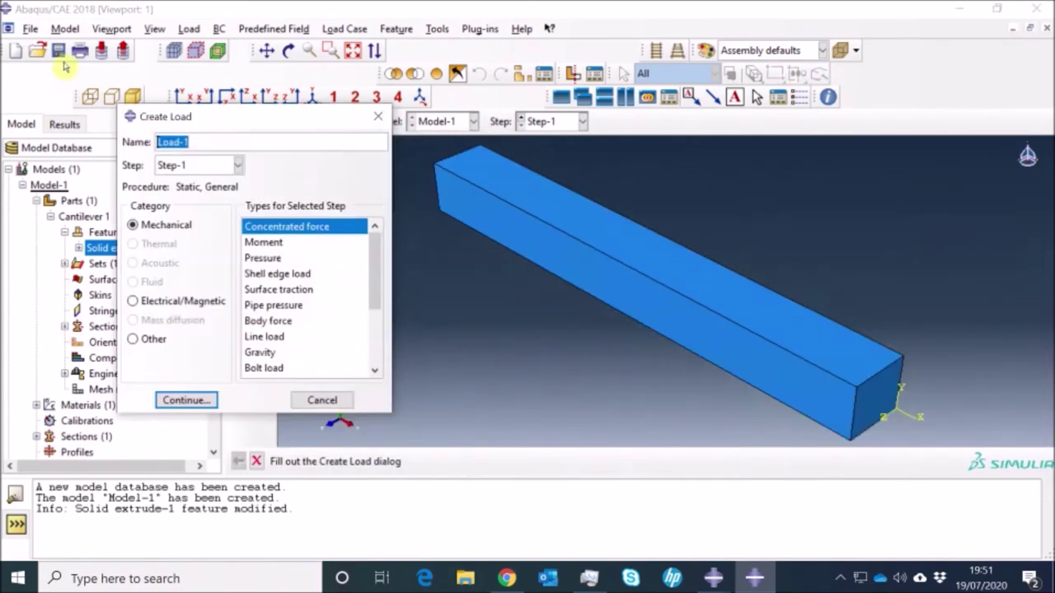
pyautogui.moveTo(66, 67); pyautogui.dragTo(61, 62)
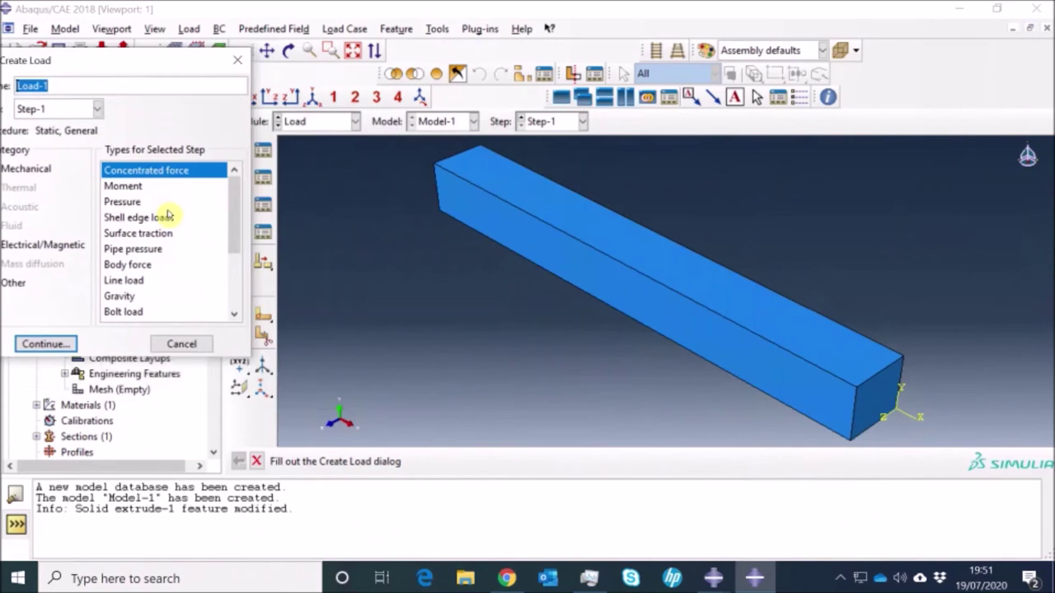
pyautogui.moveTo(141, 66); pyautogui.dragTo(189, 64)
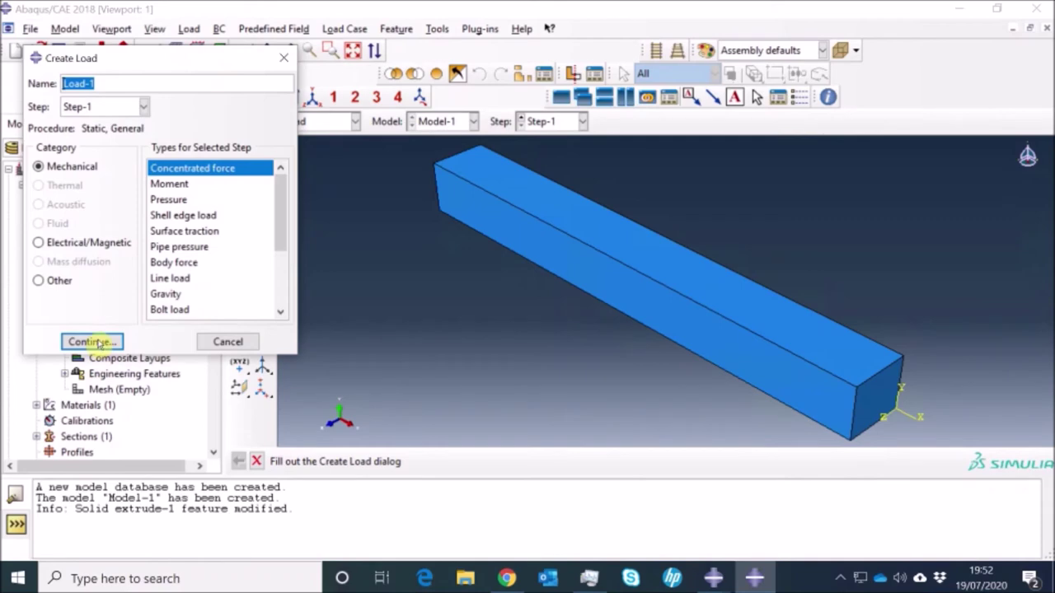
pyautogui.click(93, 342)
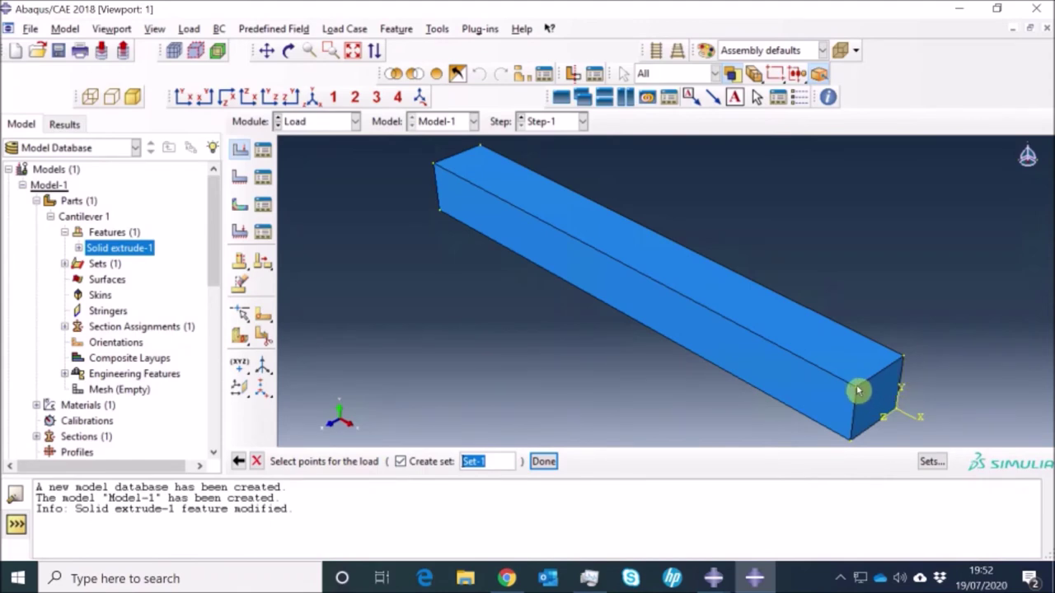
# Apply the concentrated force to the four corner points of the beam's free end with a negative CF2 component.
pyautogui.click(904, 361)
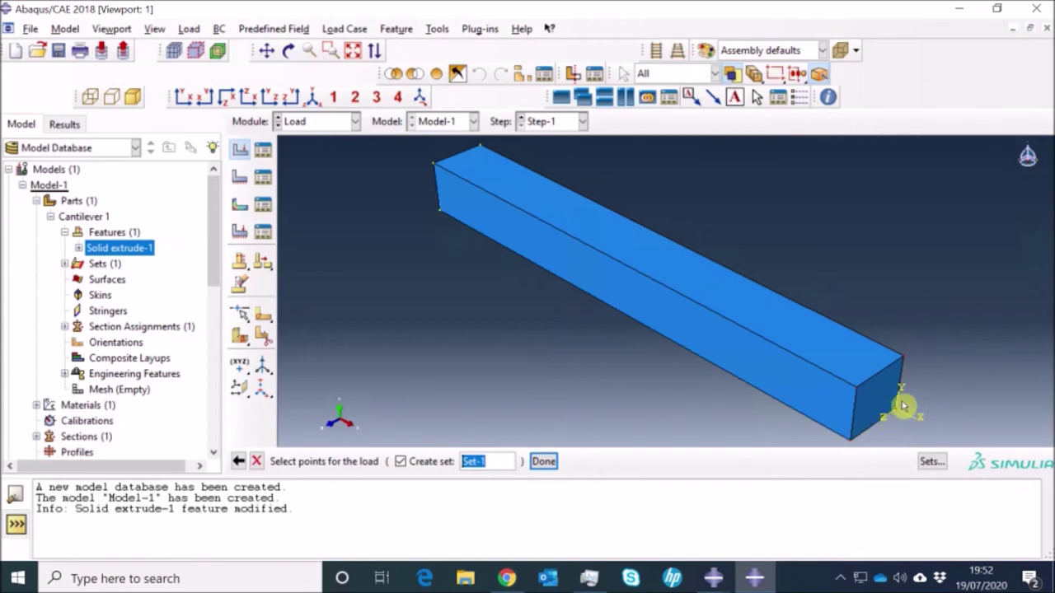
pyautogui.click(544, 463)
pyautogui.moveTo(925, 250); pyautogui.dragTo(350, 154)
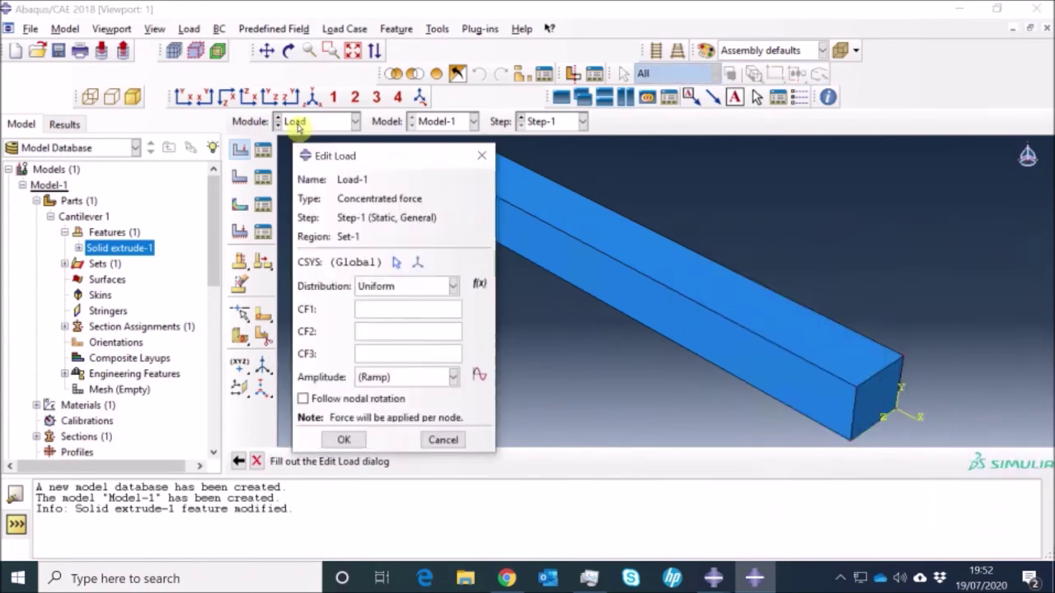
pyautogui.moveTo(295, 121); pyautogui.dragTo(270, 95)
pyautogui.moveTo(280, 129); pyautogui.dragTo(243, 94)
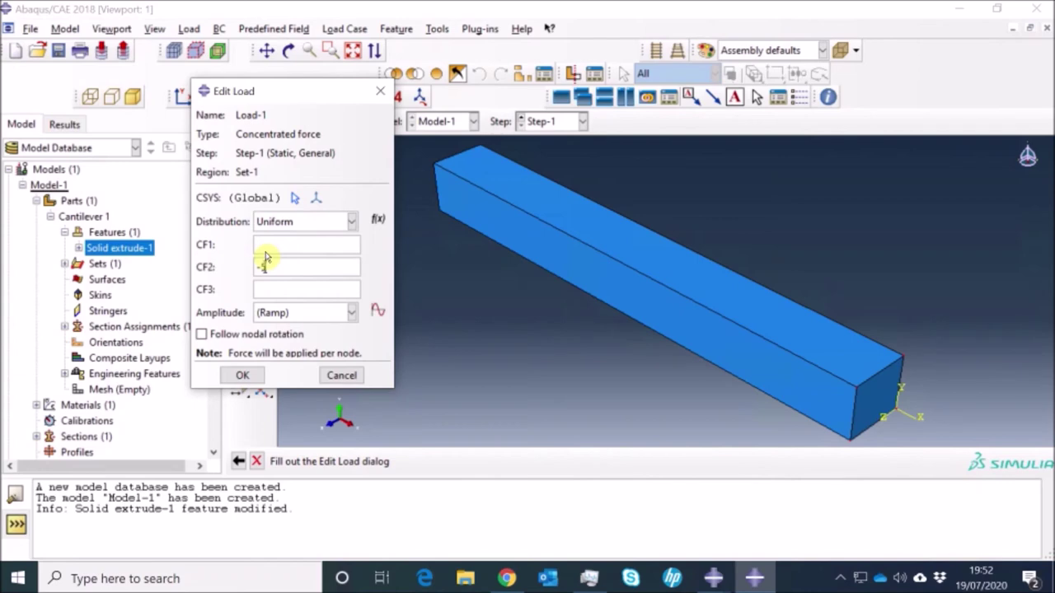
pyautogui.click(243, 377)
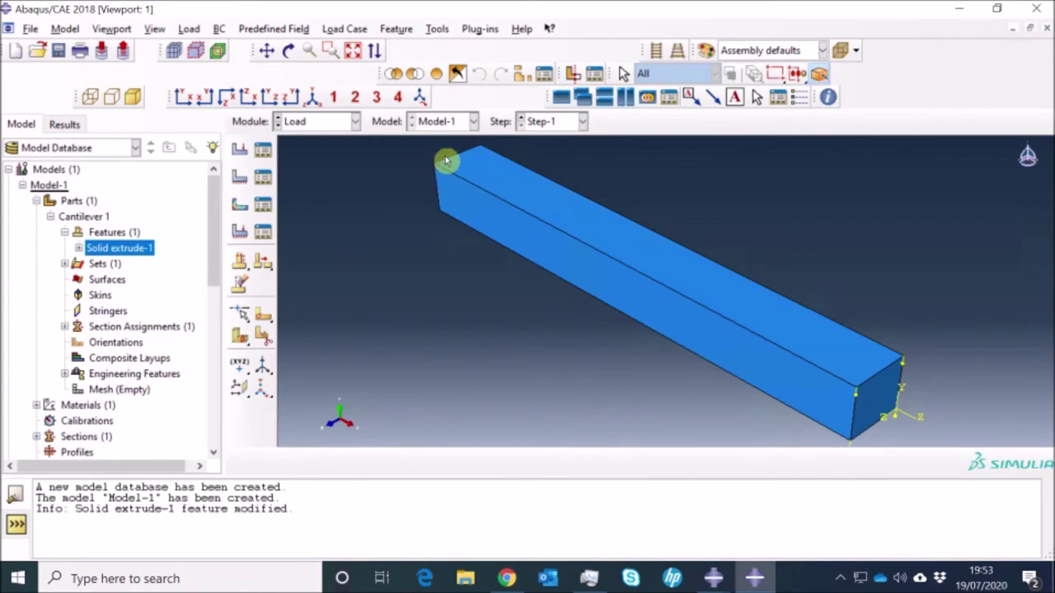
# Create a mechanical Displacement/Rotation boundary condition in Step-1 on the beam's end face opposite the loads.
pyautogui.click(286, 54)
pyautogui.moveTo(621, 344); pyautogui.dragTo(578, 344)
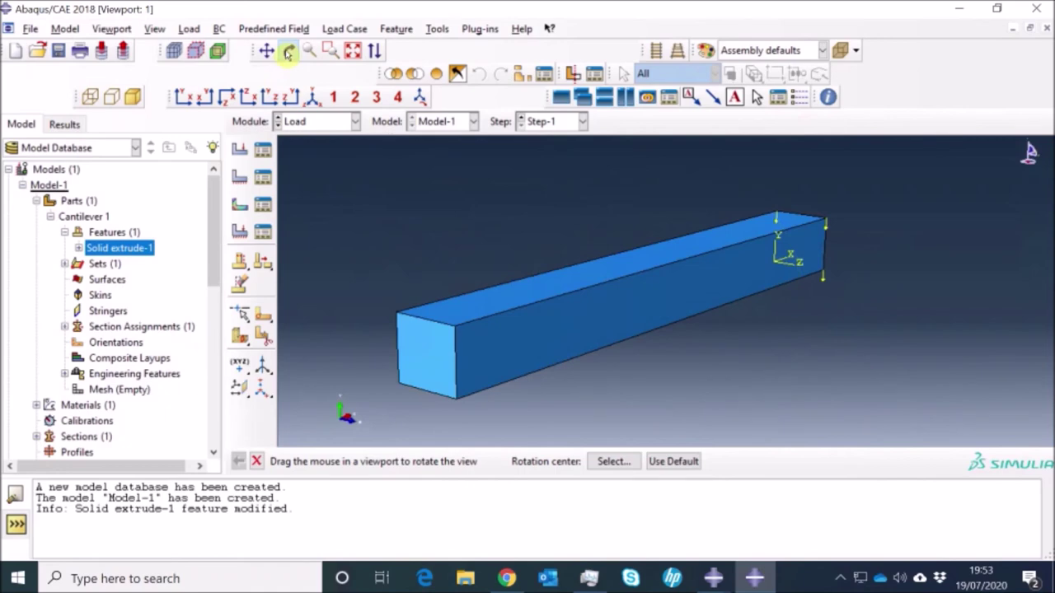
pyautogui.click(288, 52)
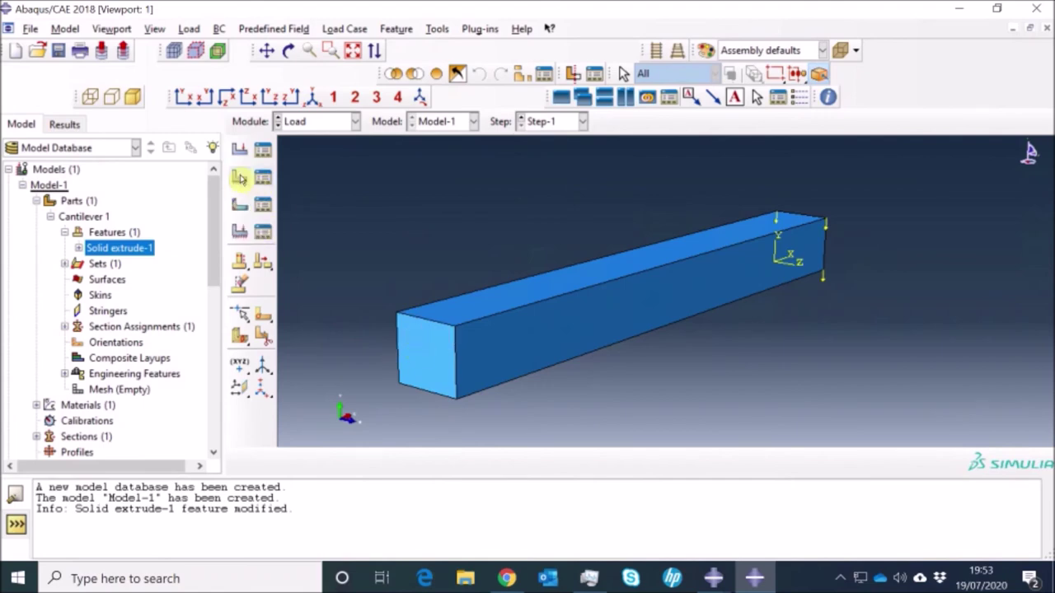
pyautogui.click(239, 178)
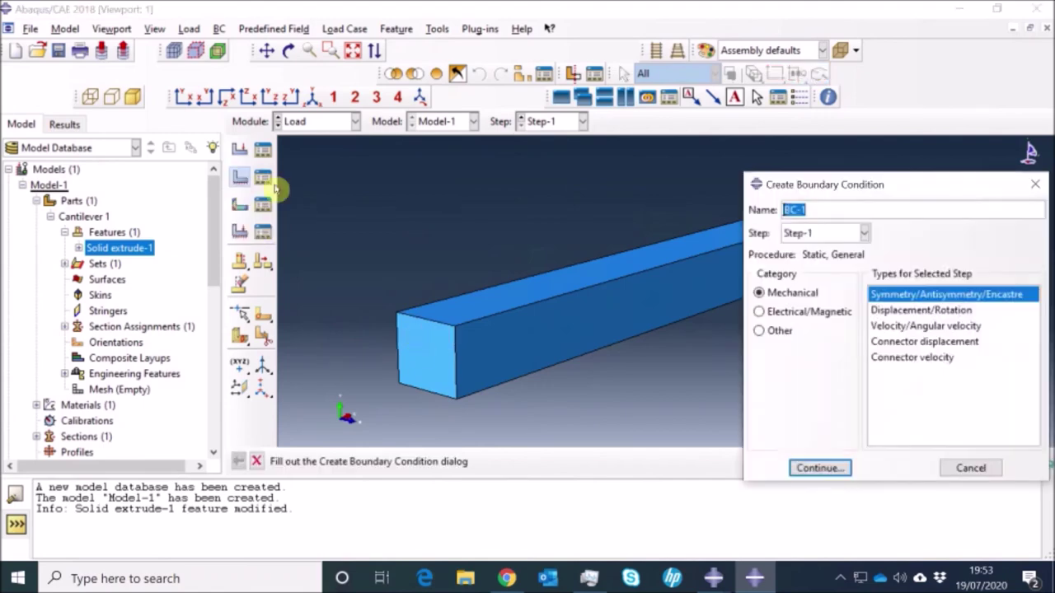
pyautogui.click(948, 309)
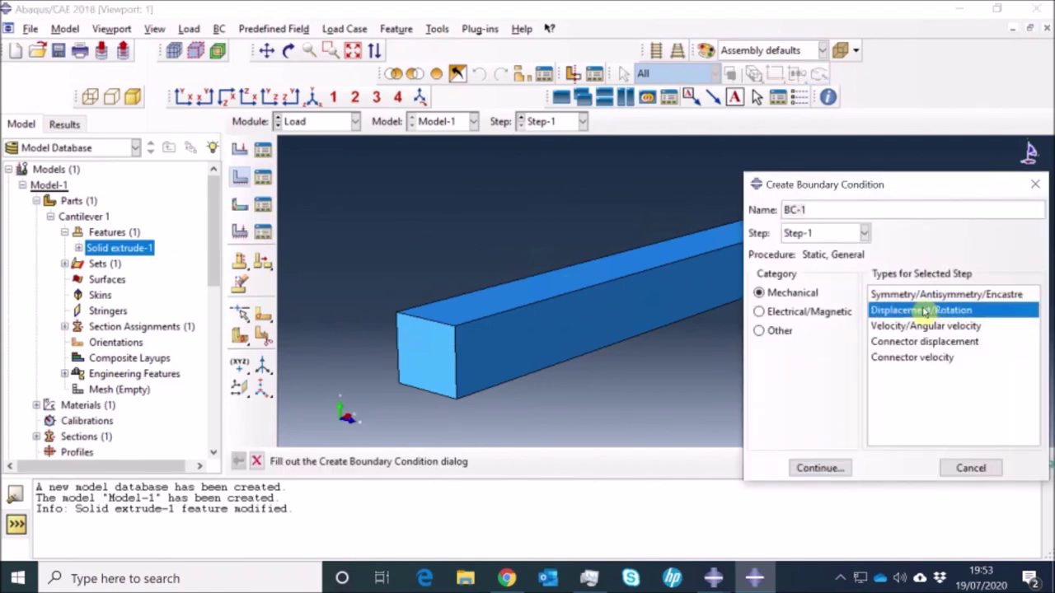
pyautogui.click(833, 469)
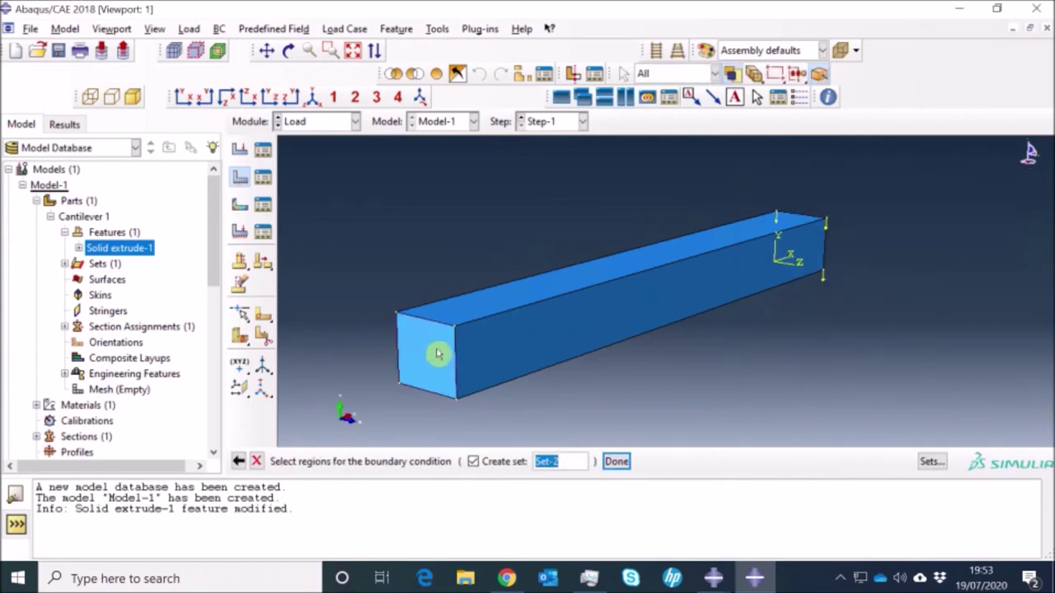
pyautogui.click(438, 353)
pyautogui.click(617, 462)
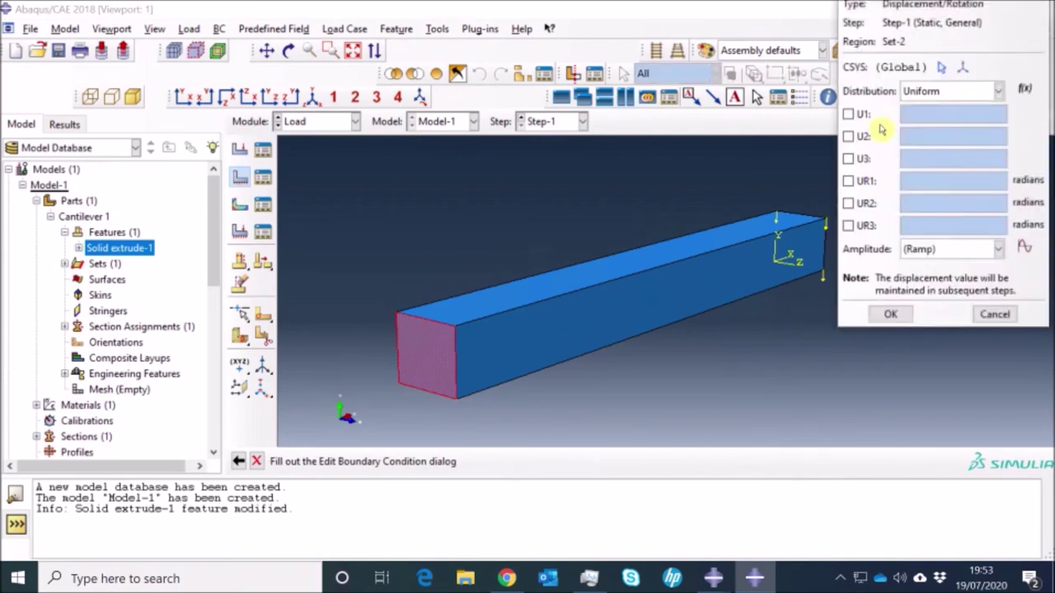
# Constrain U1, U2 and U3 to 0 for the end-face boundary condition and save it.
pyautogui.click(849, 116)
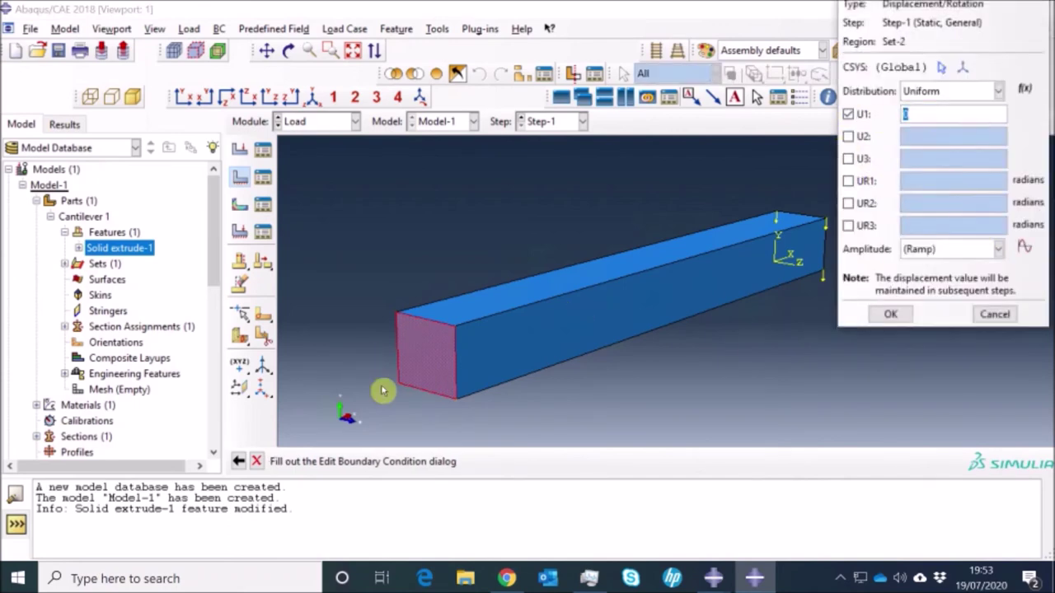
pyautogui.click(848, 137)
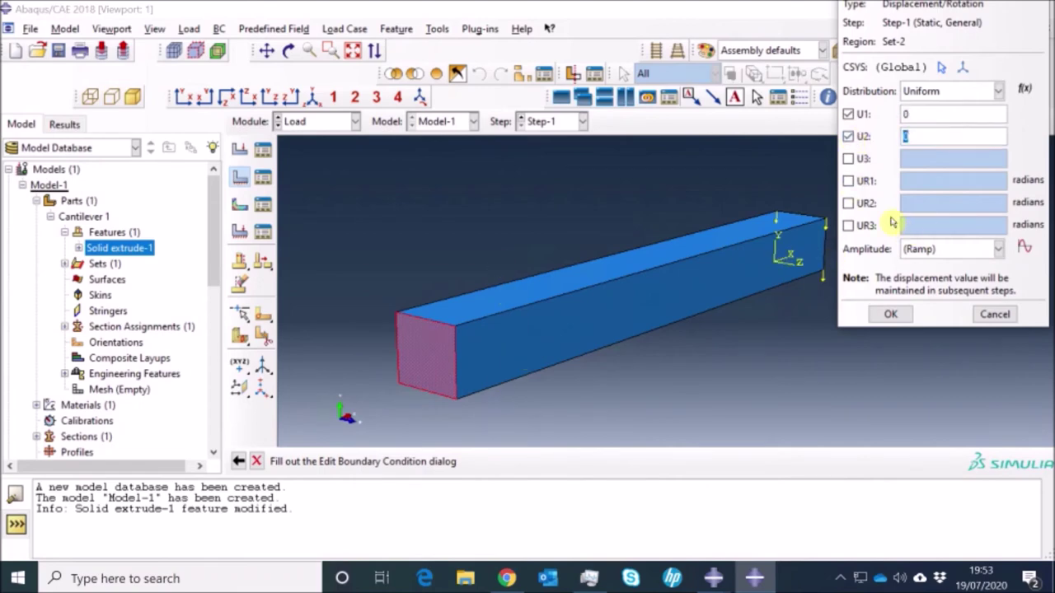
pyautogui.click(849, 159)
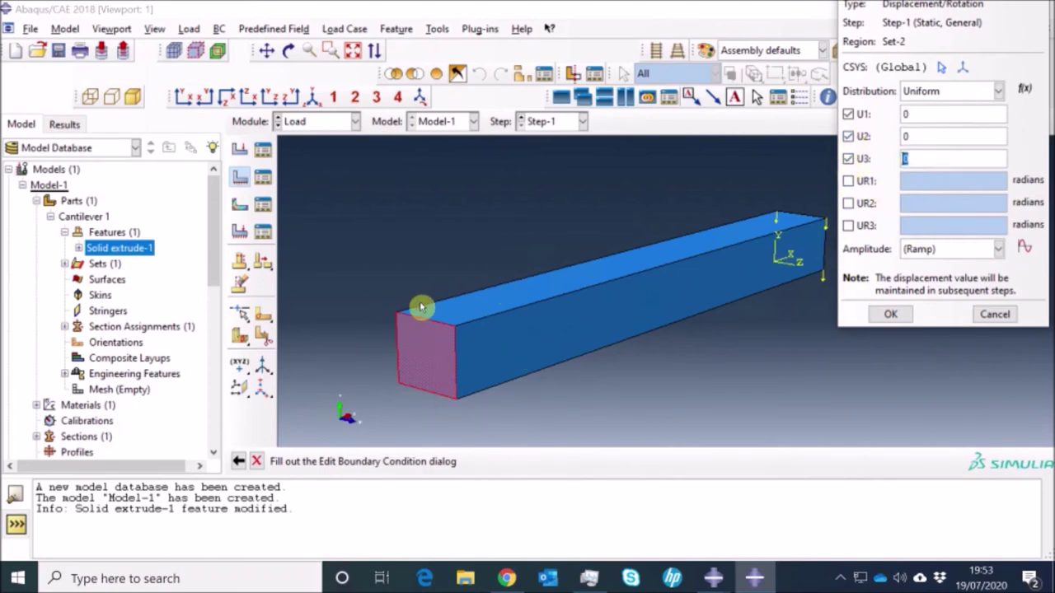
pyautogui.click(891, 314)
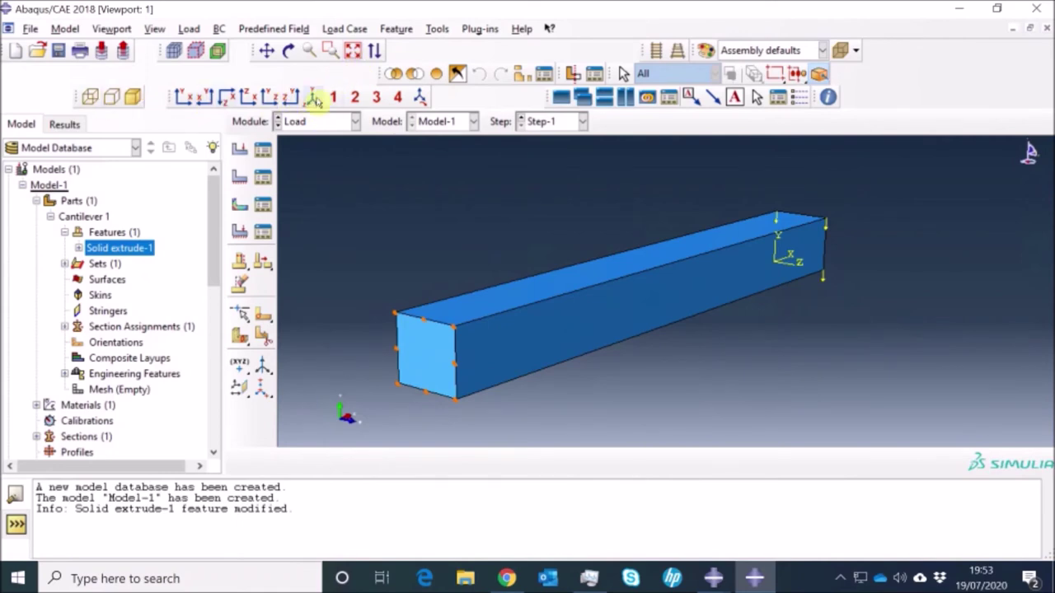
pyautogui.click(183, 99)
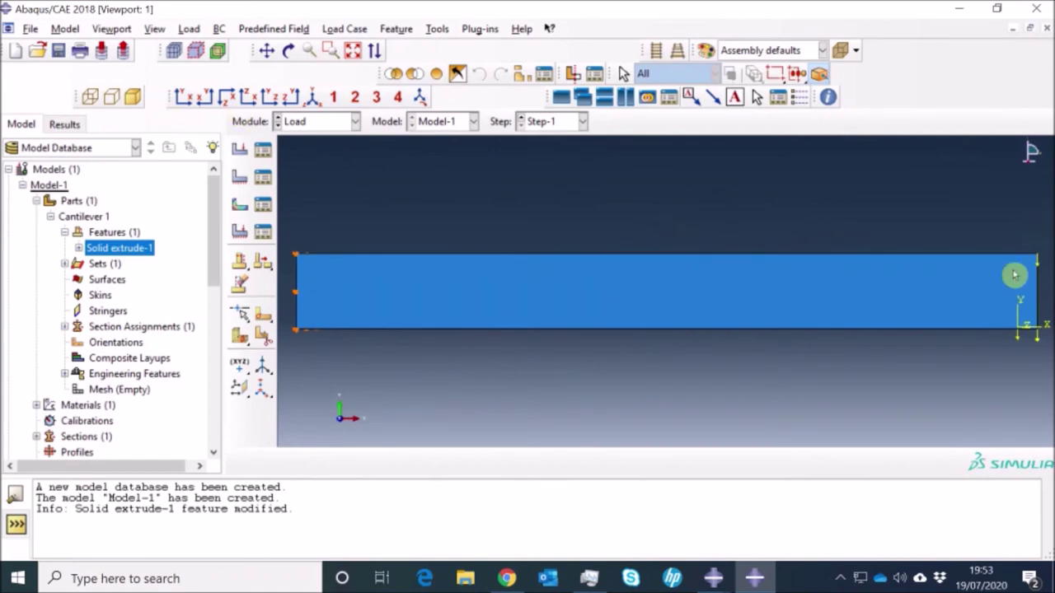
pyautogui.click(227, 98)
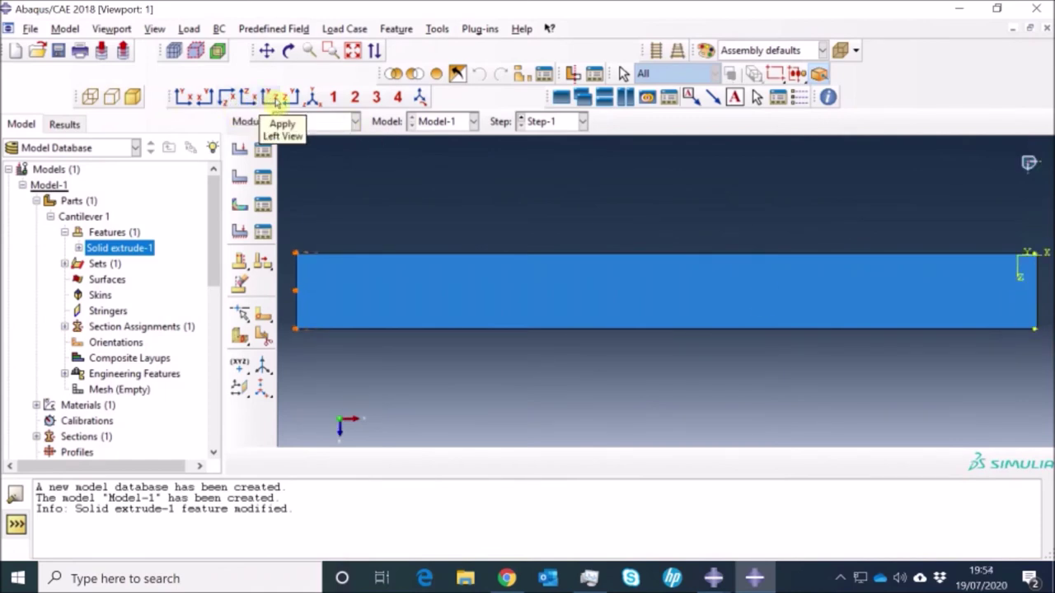
pyautogui.click(270, 98)
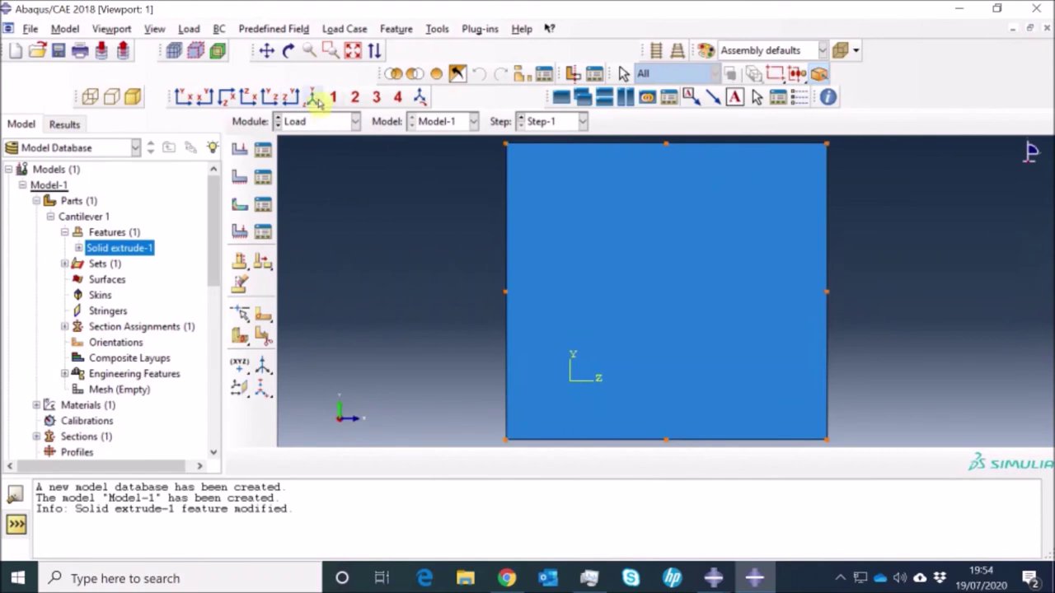
pyautogui.click(313, 99)
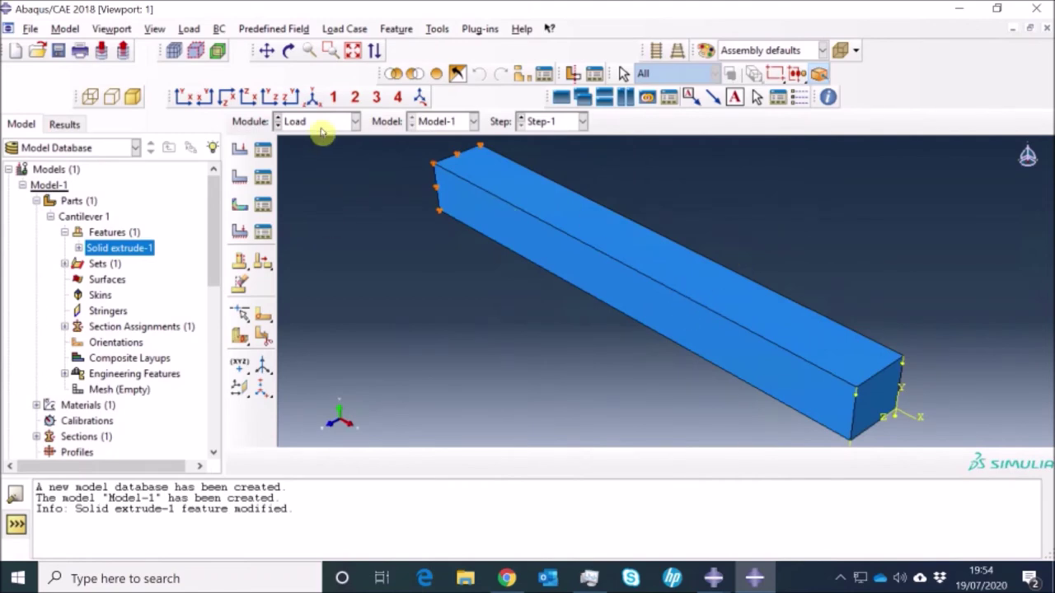
# Switch to the Mesh module and make the Cantilever 1 part the object for meshing.
pyautogui.click(355, 122)
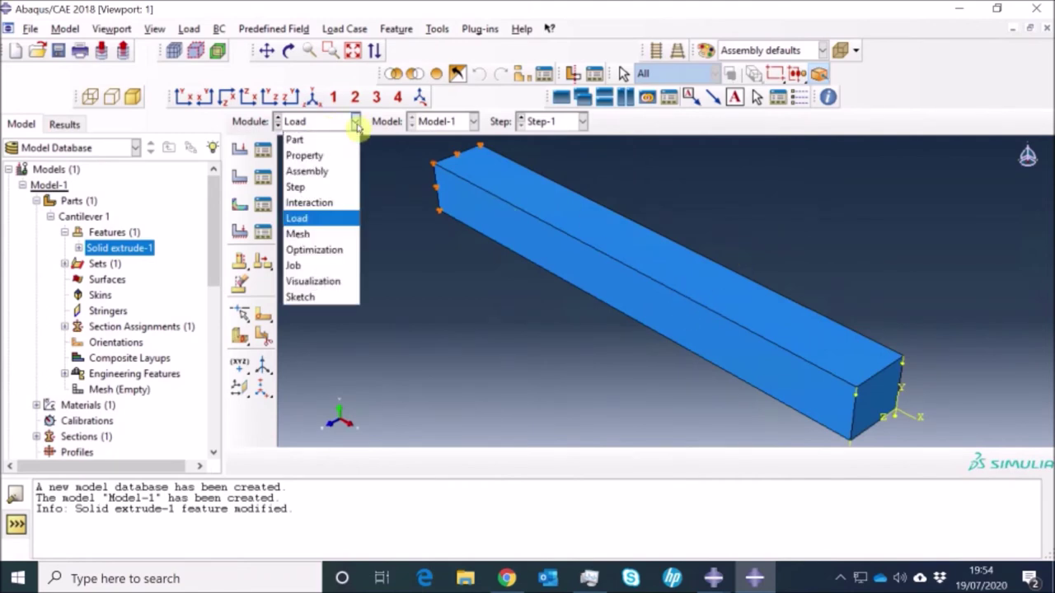
pyautogui.click(311, 237)
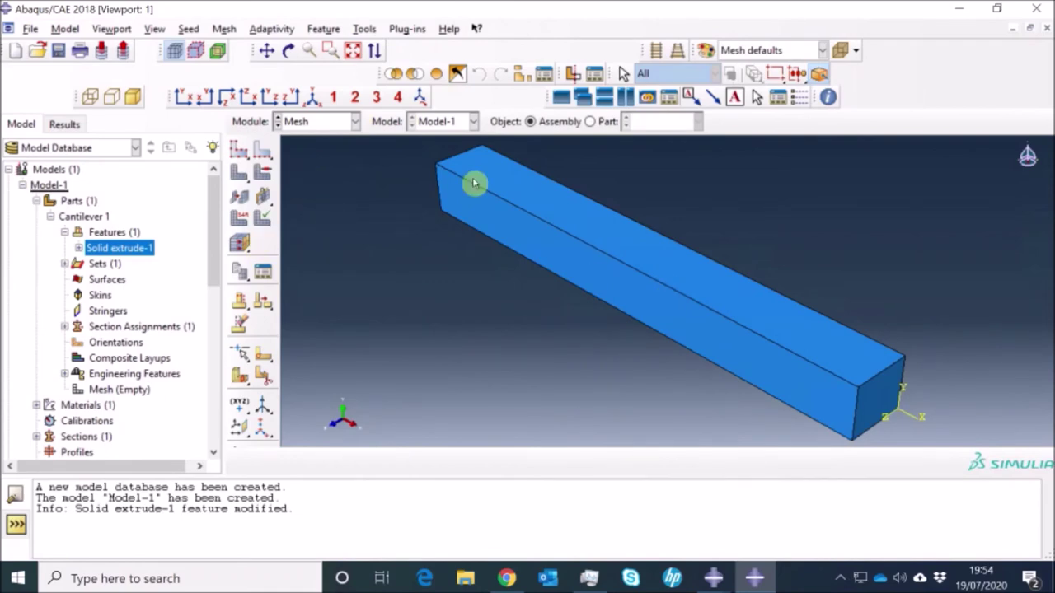
pyautogui.click(590, 121)
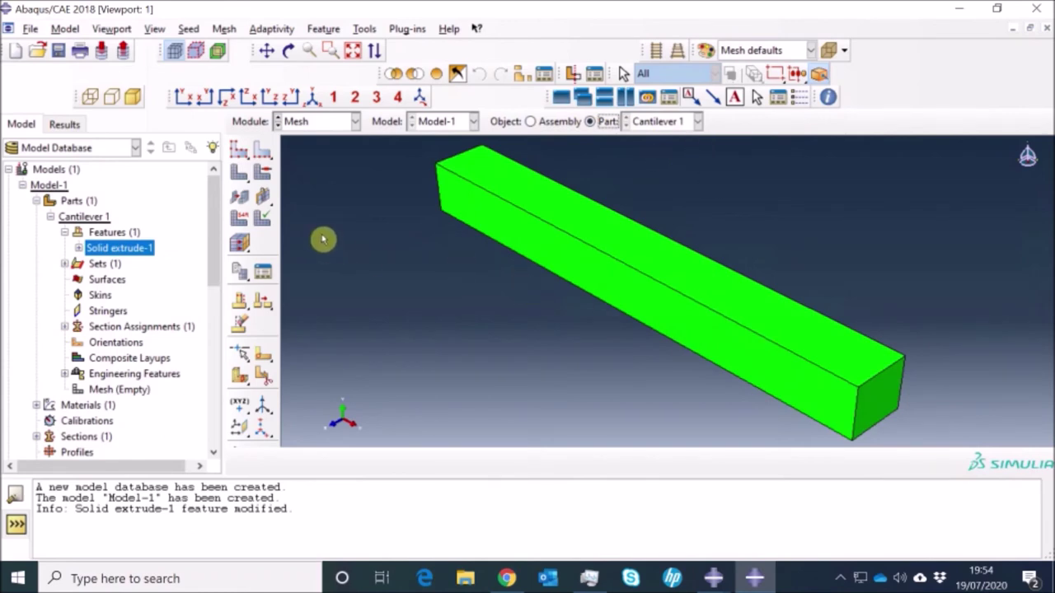
# Seed the Cantilever 1 part with an approximate global size of 0.5.
pyautogui.click(240, 149)
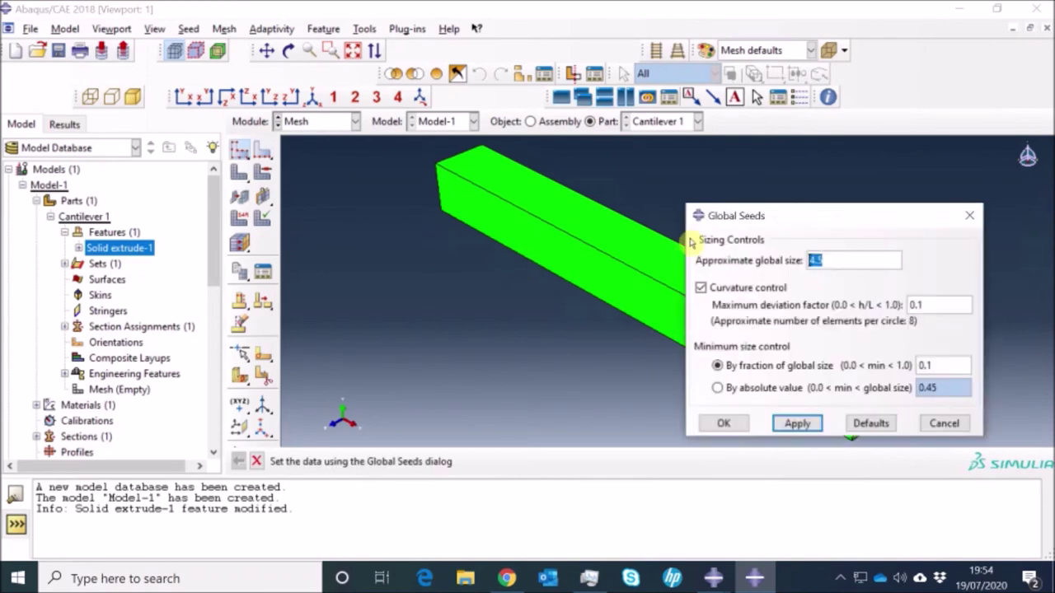
pyautogui.moveTo(787, 223); pyautogui.dragTo(141, 130)
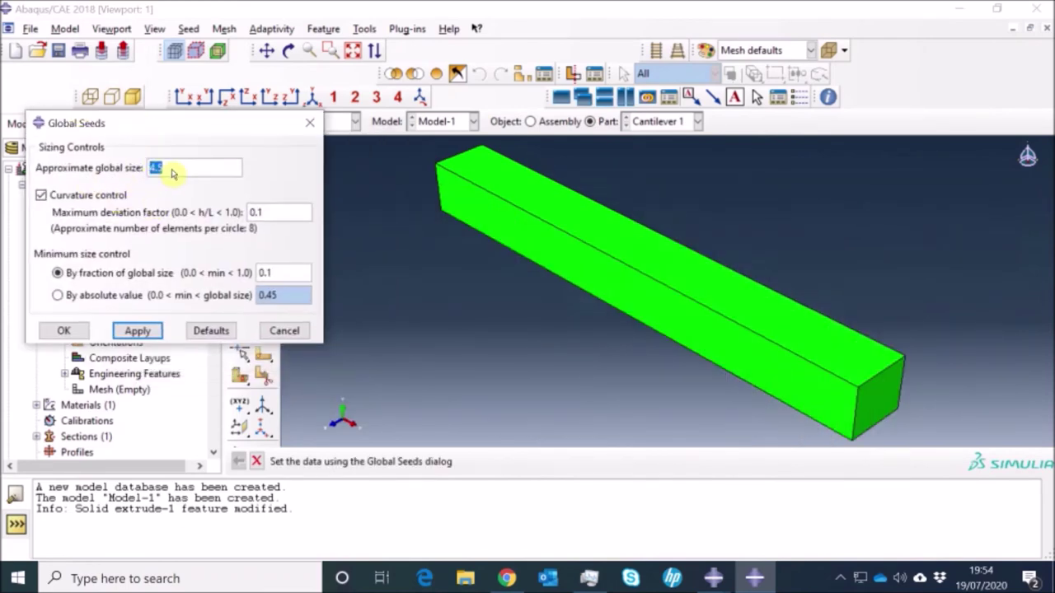
pyautogui.click(140, 329)
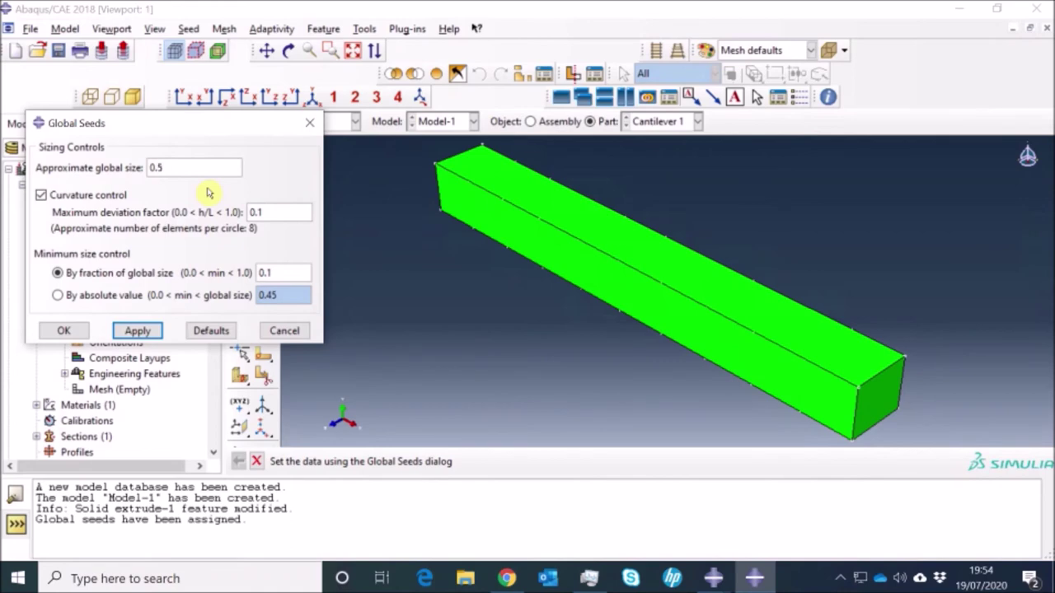
pyautogui.click(137, 331)
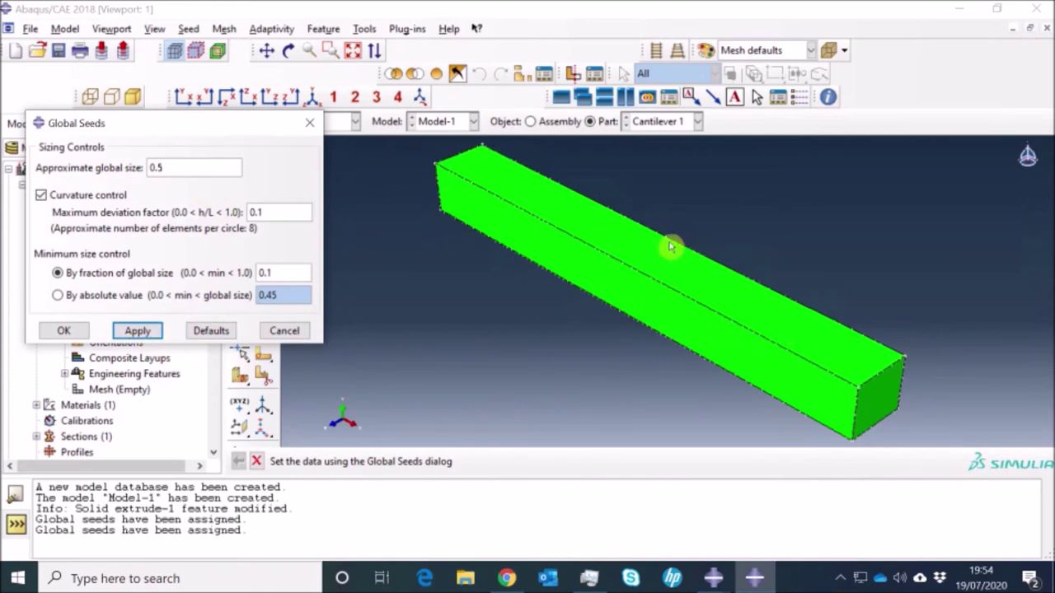
pyautogui.click(72, 332)
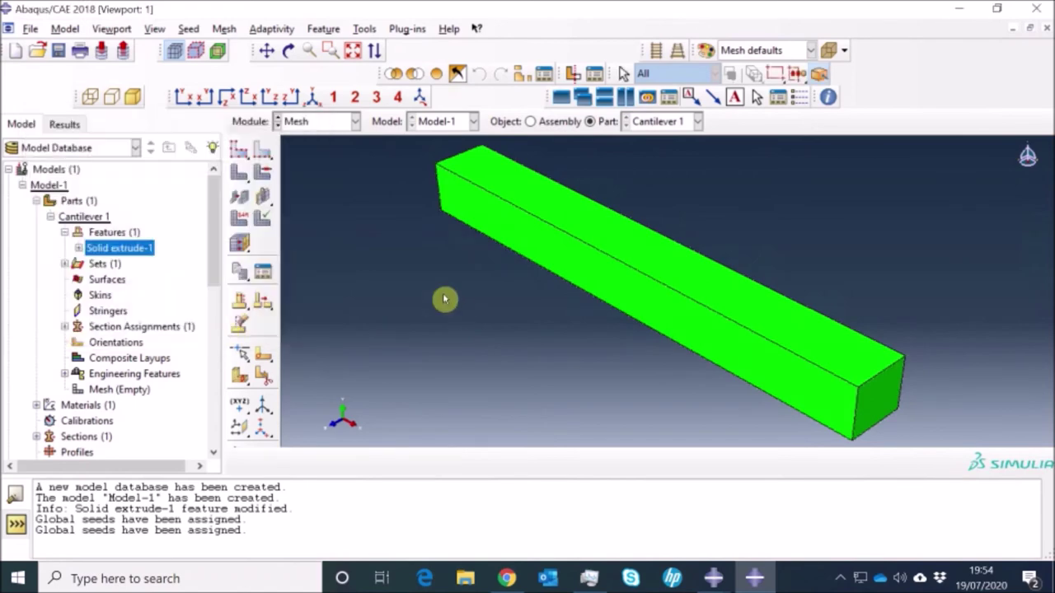
# Assign the beam Standard, linear 3D Stress hex elements with reduced integration, and mesh the part.
pyautogui.click(242, 221)
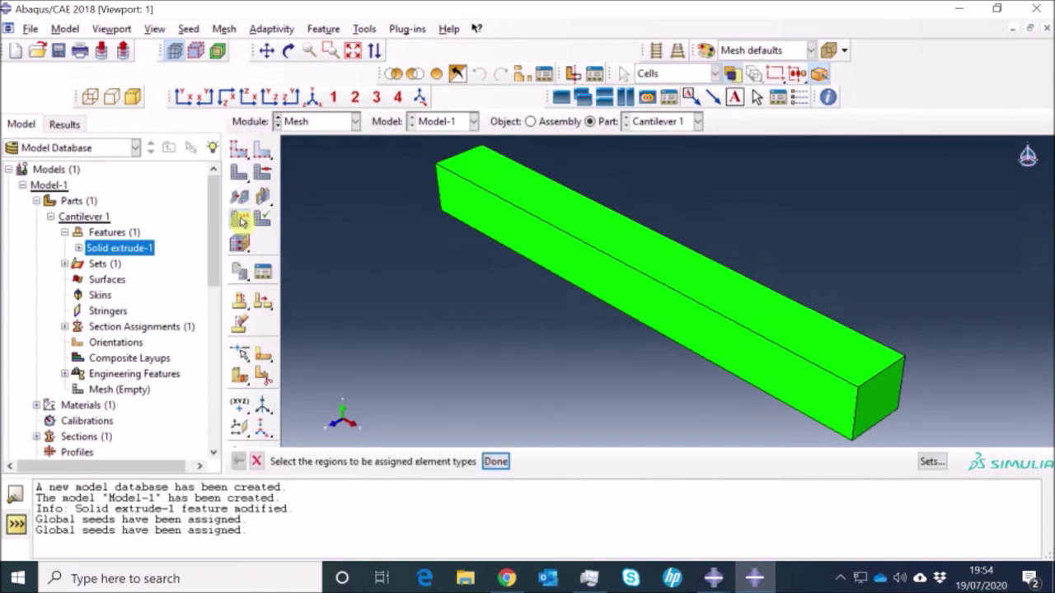
pyautogui.click(495, 461)
pyautogui.moveTo(569, 328); pyautogui.dragTo(237, 67)
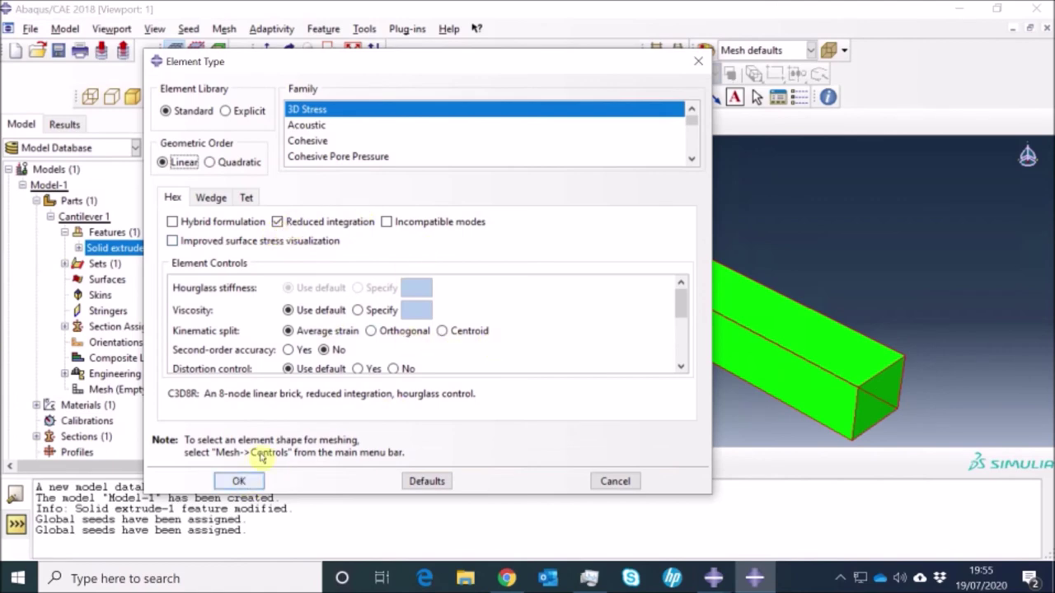
pyautogui.scroll(-1, 470, 342)
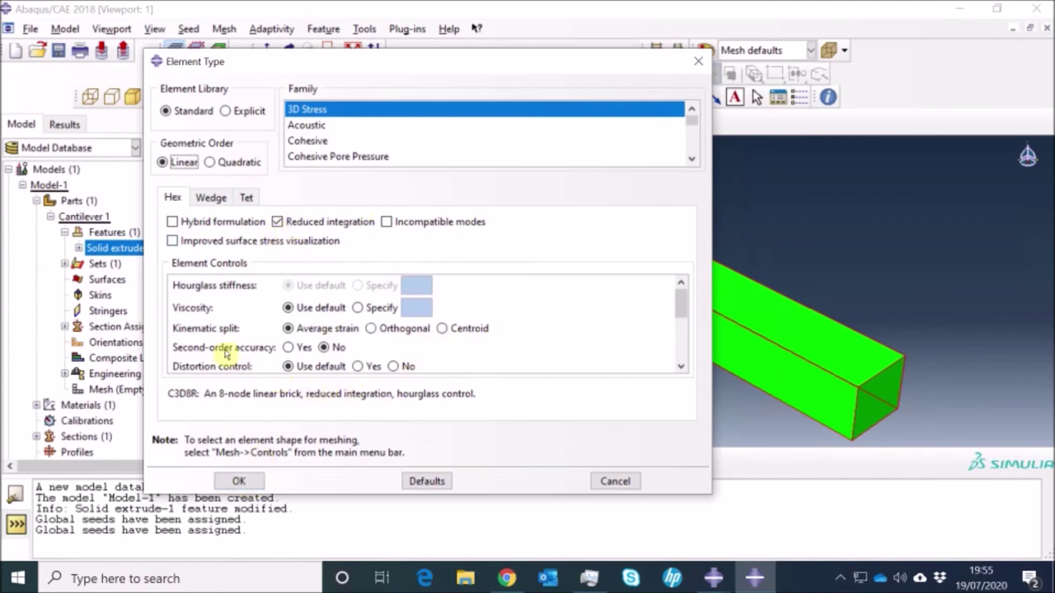
pyautogui.scroll(1, 235, 338)
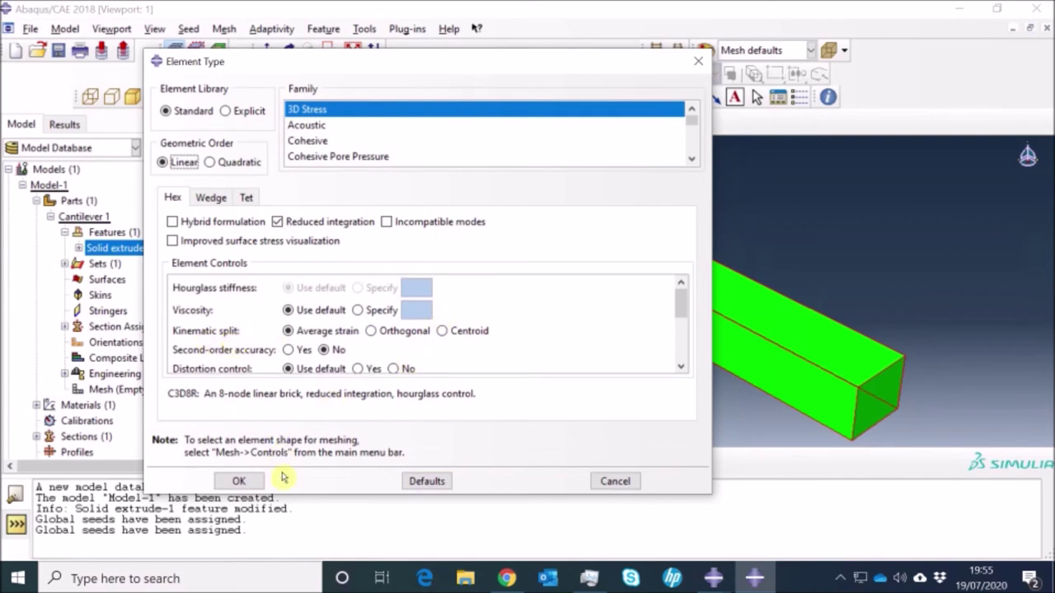
pyautogui.scroll(-3, 437, 329)
pyautogui.scroll(-4, 412, 339)
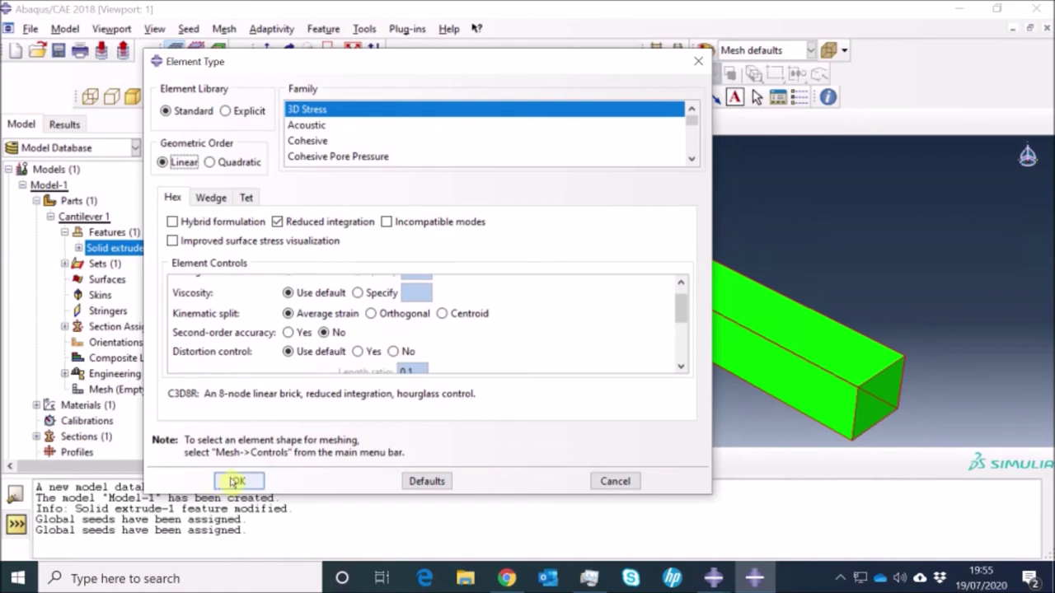
pyautogui.click(247, 481)
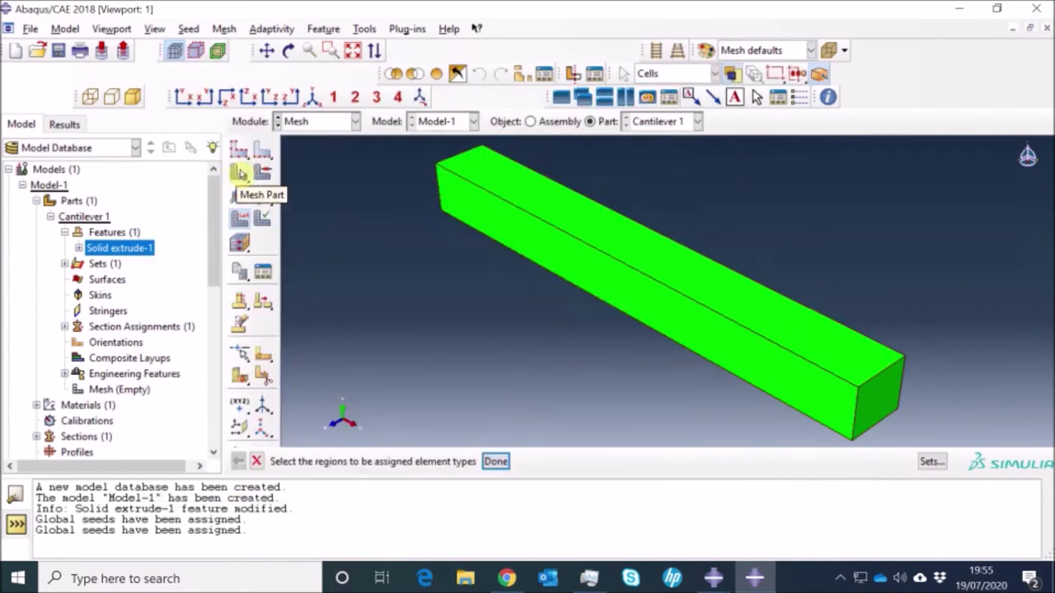
pyautogui.click(239, 172)
pyautogui.click(377, 463)
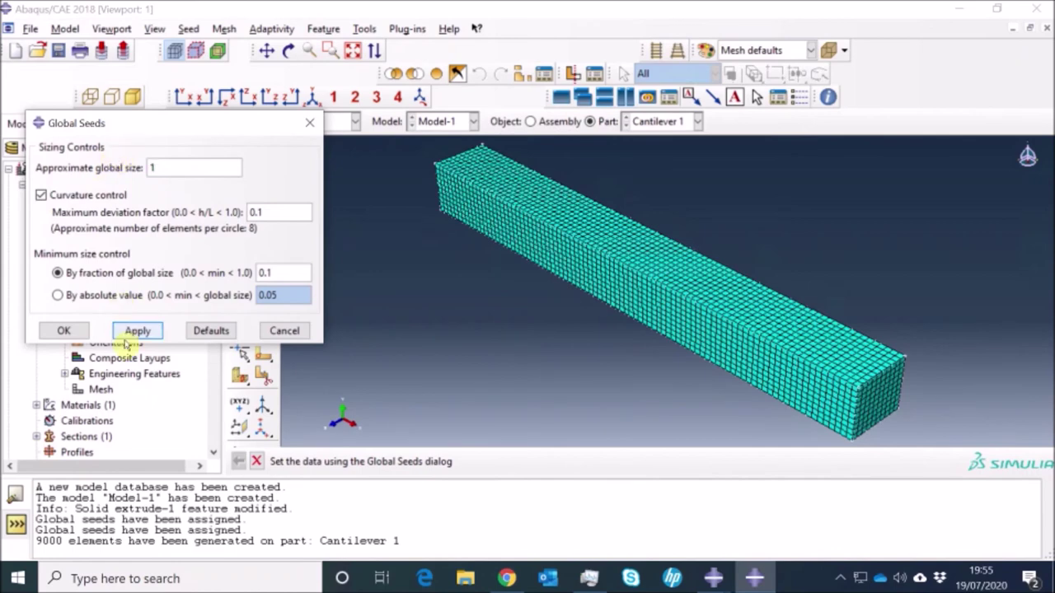
# Reseed the Cantilever 1 part with an approximate global size of 1 and mesh it again.
pyautogui.click(73, 332)
pyautogui.click(96, 218)
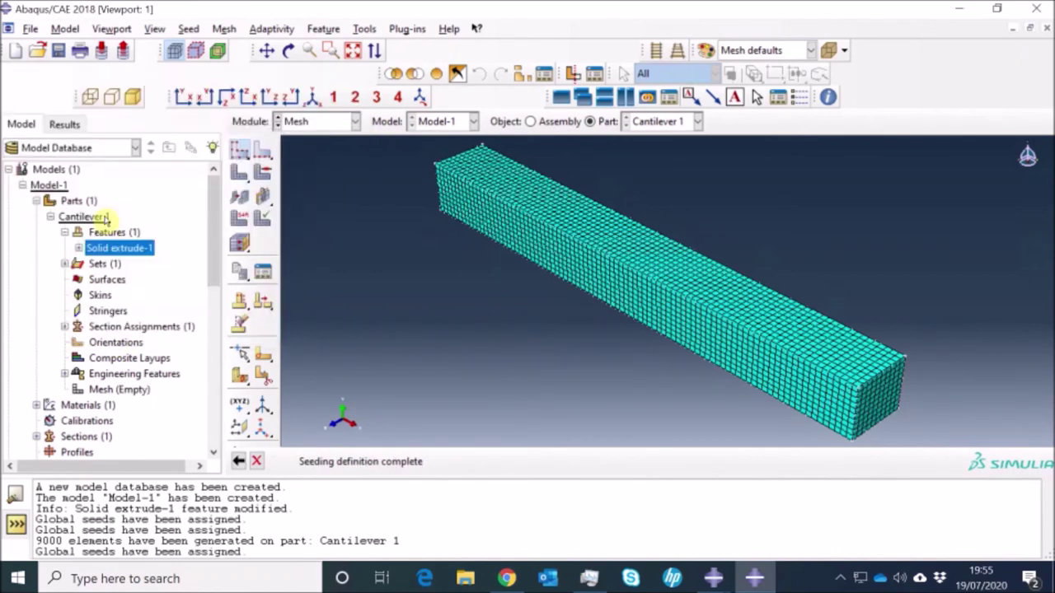
pyautogui.click(239, 170)
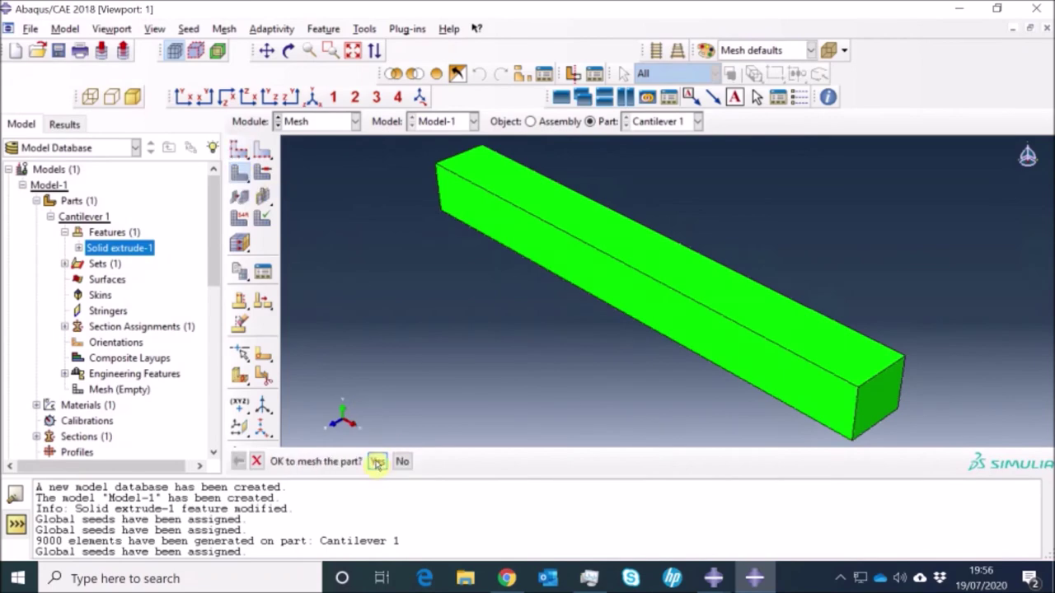
pyautogui.click(376, 462)
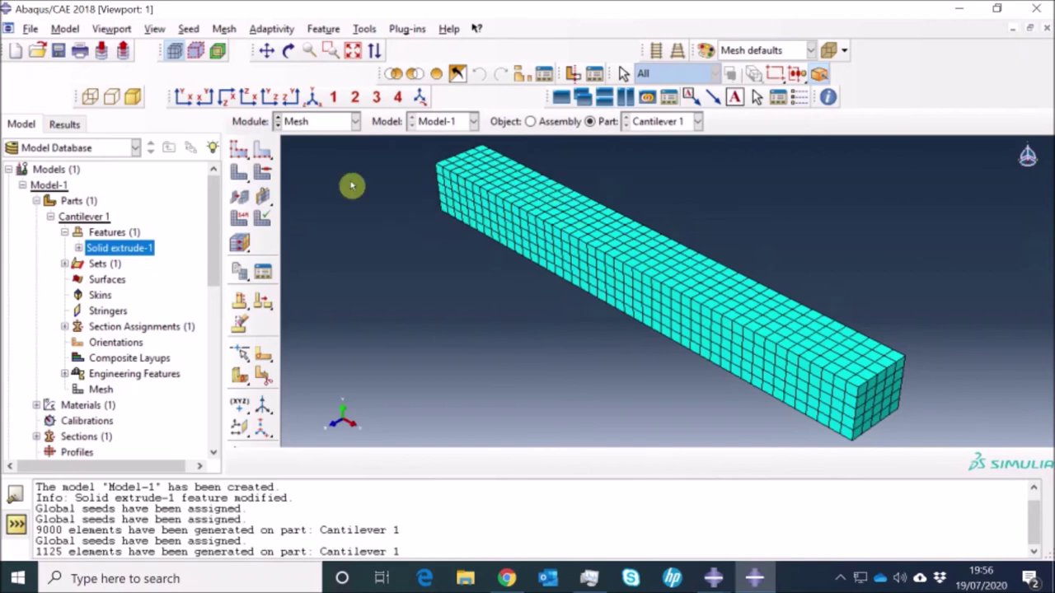
# Switch to the Job module and start creating a new job from the Job Manager.
pyautogui.click(335, 124)
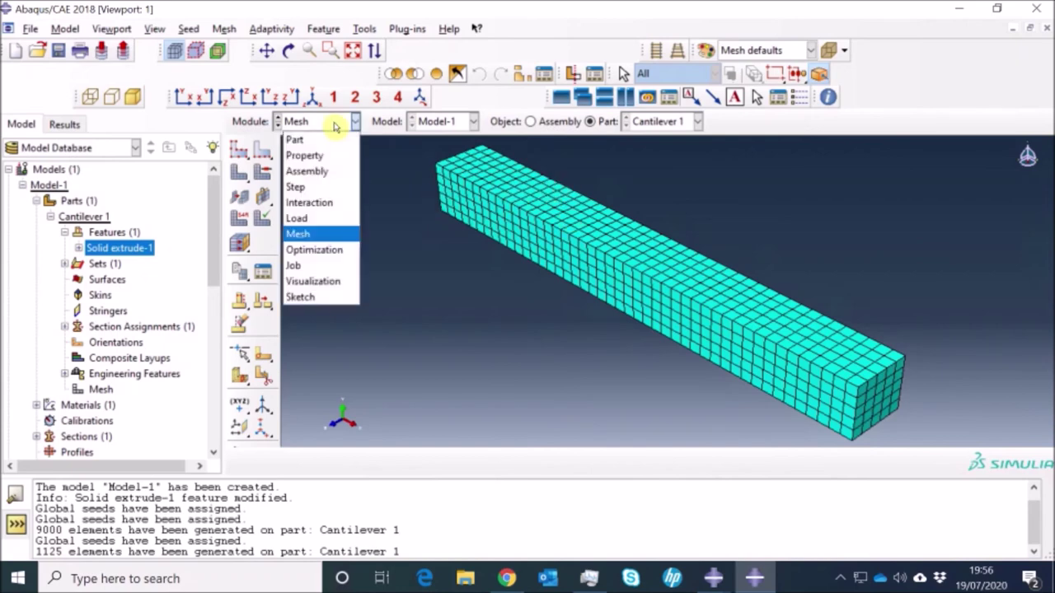
pyautogui.click(311, 267)
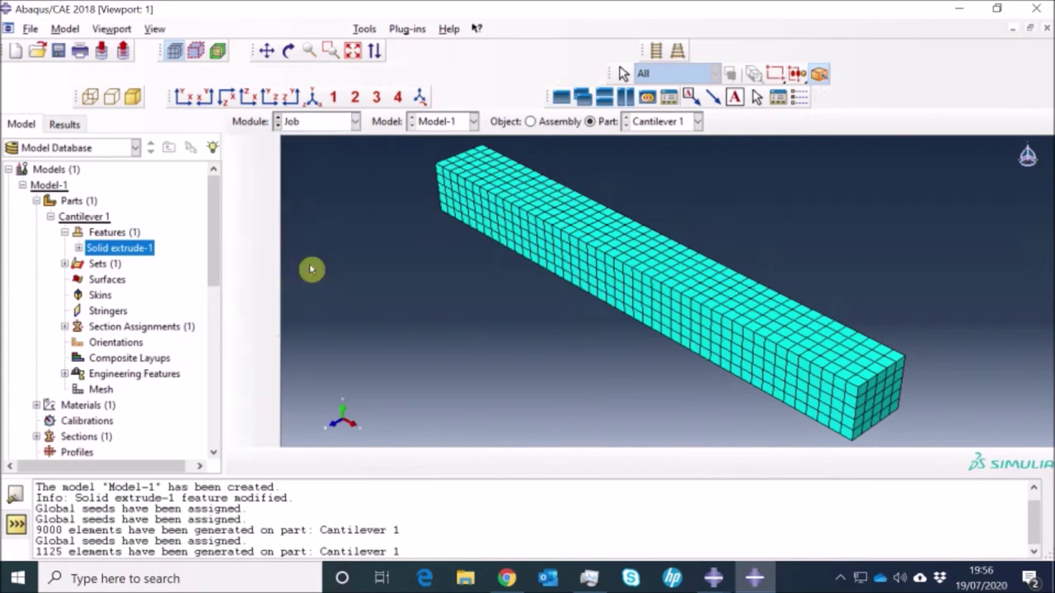
pyautogui.click(262, 150)
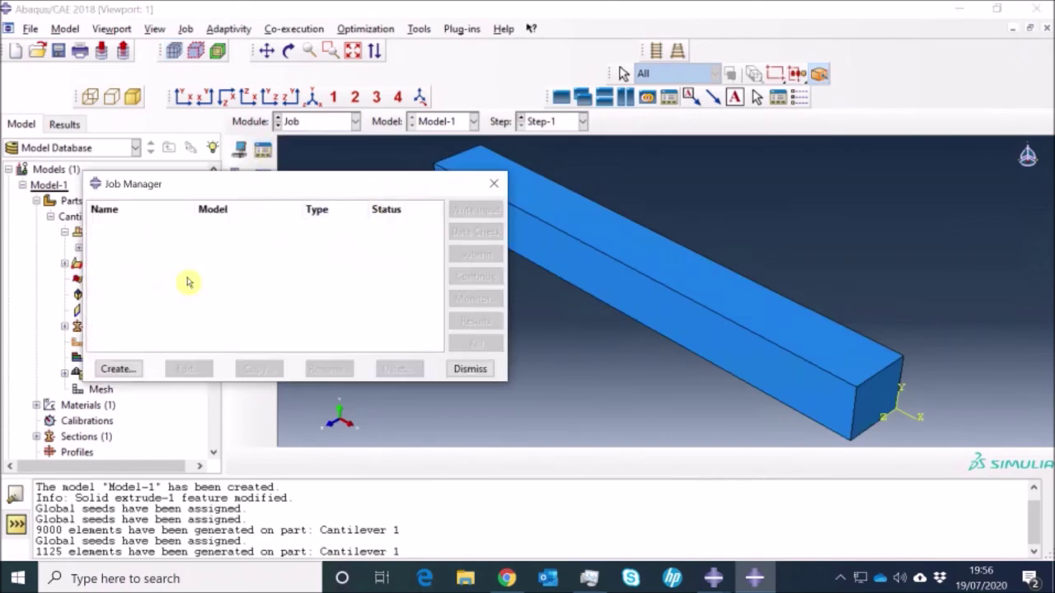
pyautogui.click(120, 369)
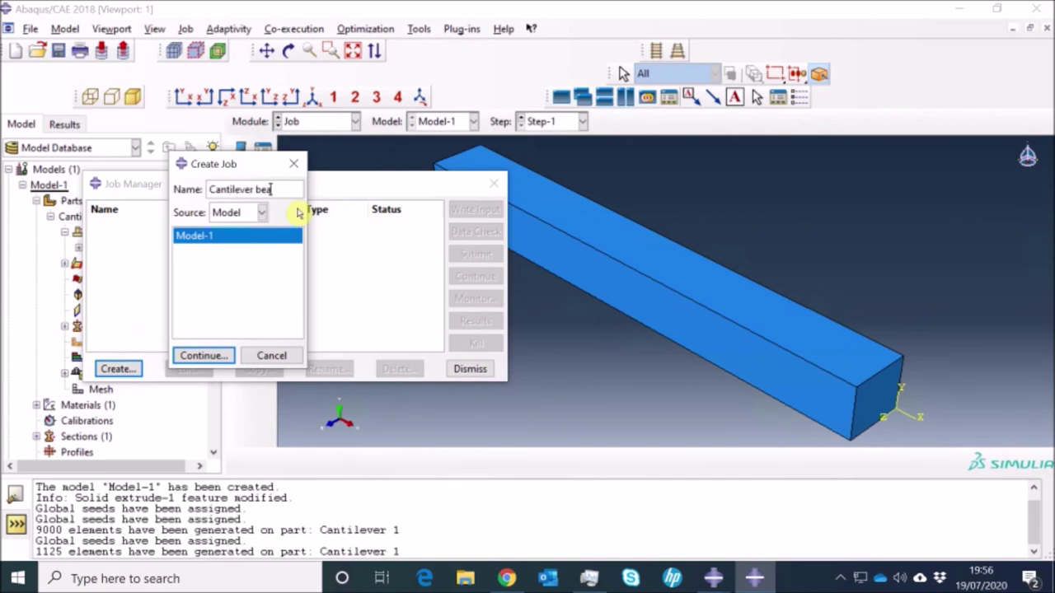
# Try to create the job for Model-1 under the names "Cantilever beam" and "Cantileve_ beam".
pyautogui.click(204, 355)
pyautogui.click(235, 340)
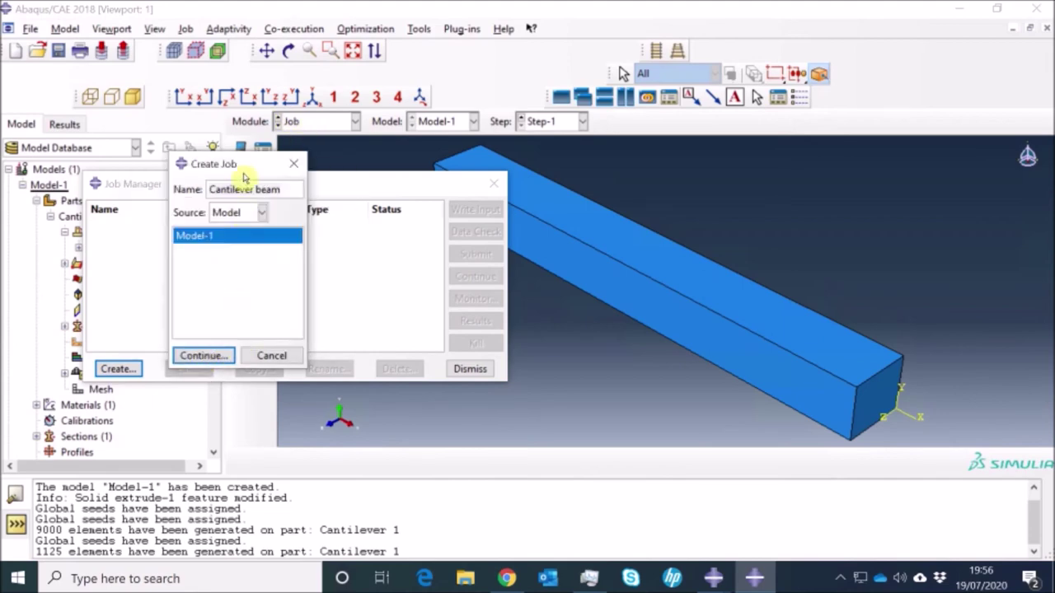
pyautogui.click(251, 190)
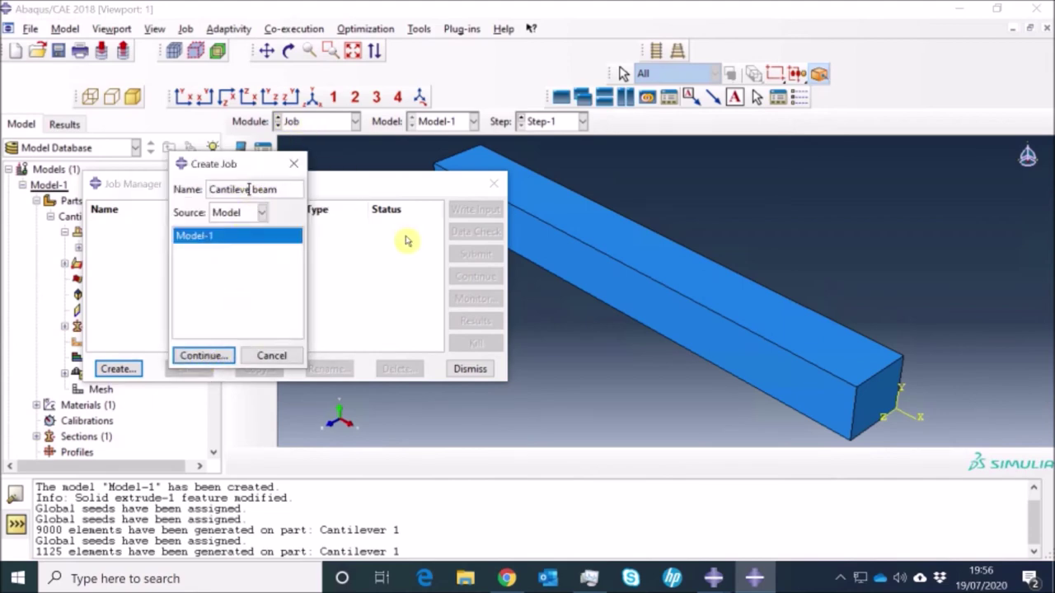
pyautogui.write('_')
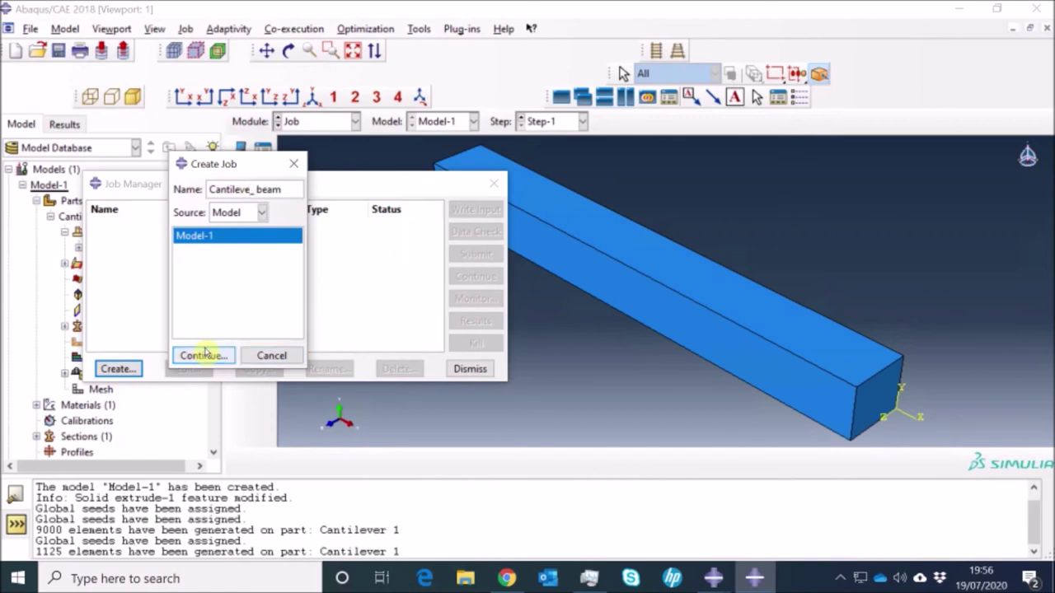
pyautogui.click(204, 356)
pyautogui.click(239, 340)
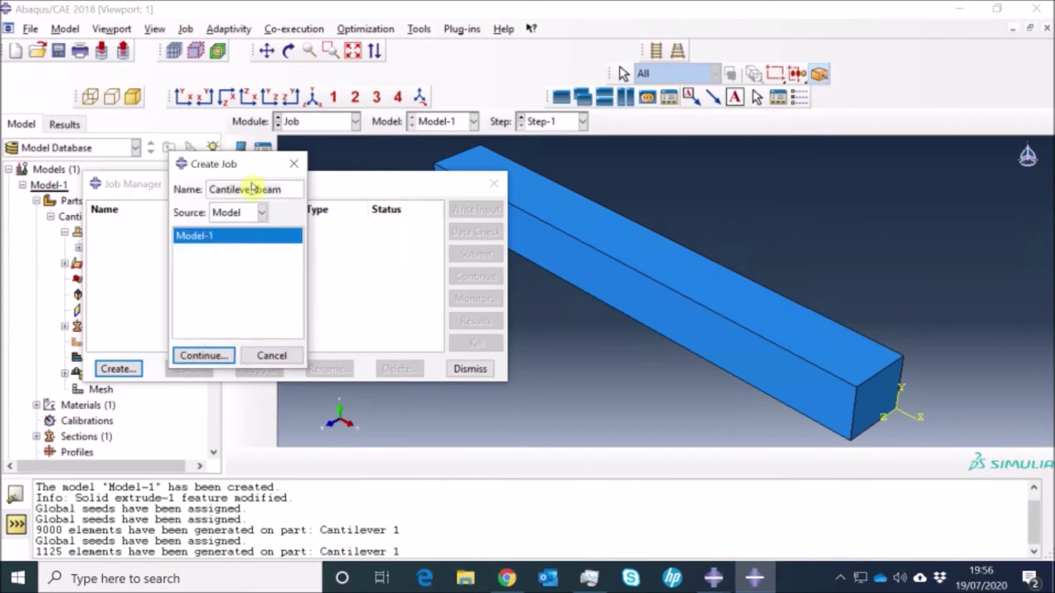
# Create the job for Model-1 under the name Cantileverbeam1 as a full analysis run in the background and submitted immediately.
pyautogui.click(251, 190)
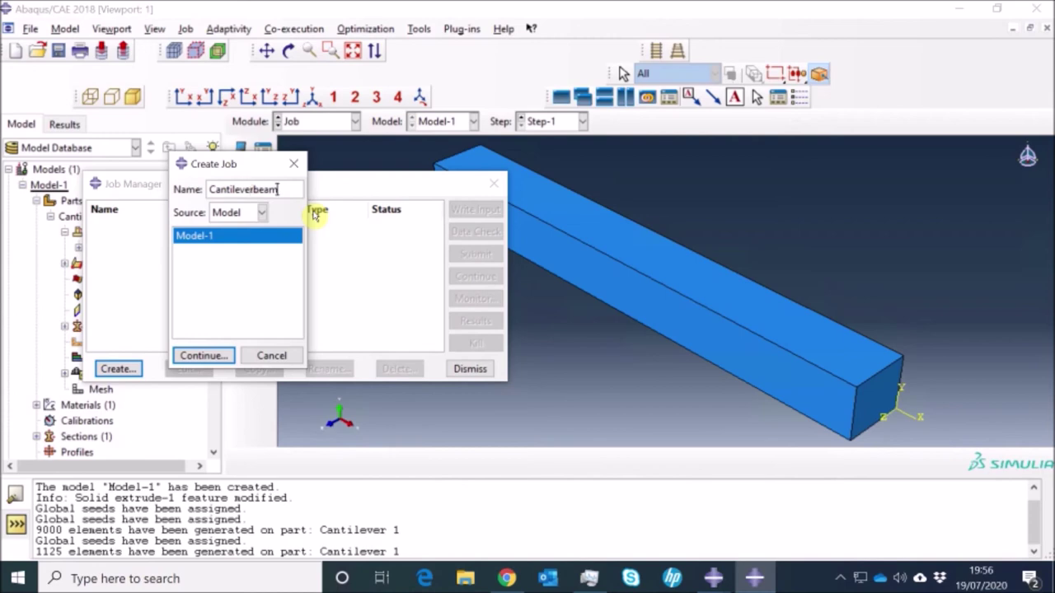
pyautogui.click(196, 355)
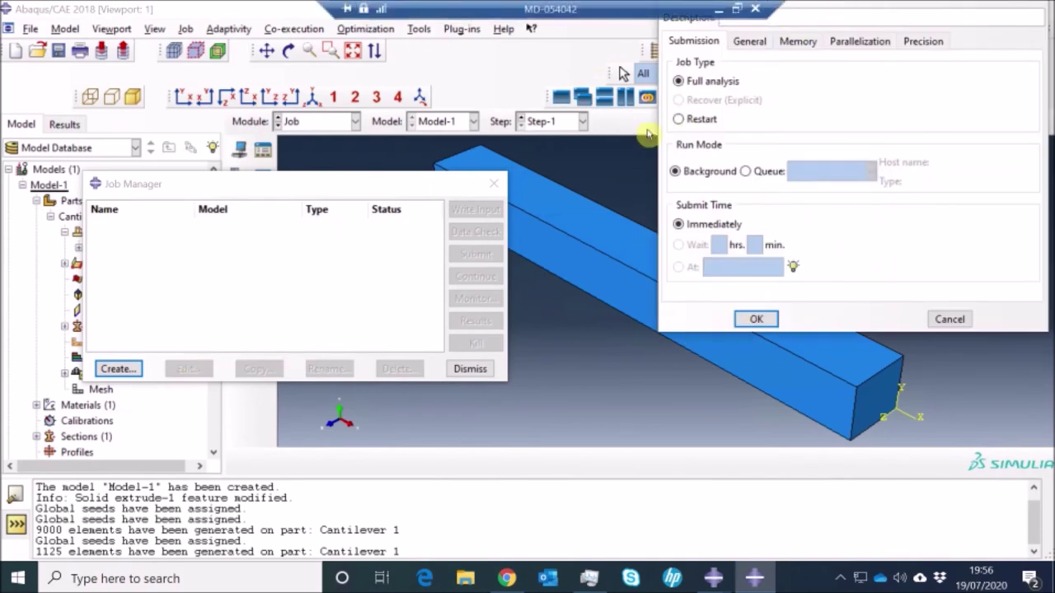
pyautogui.click(744, 322)
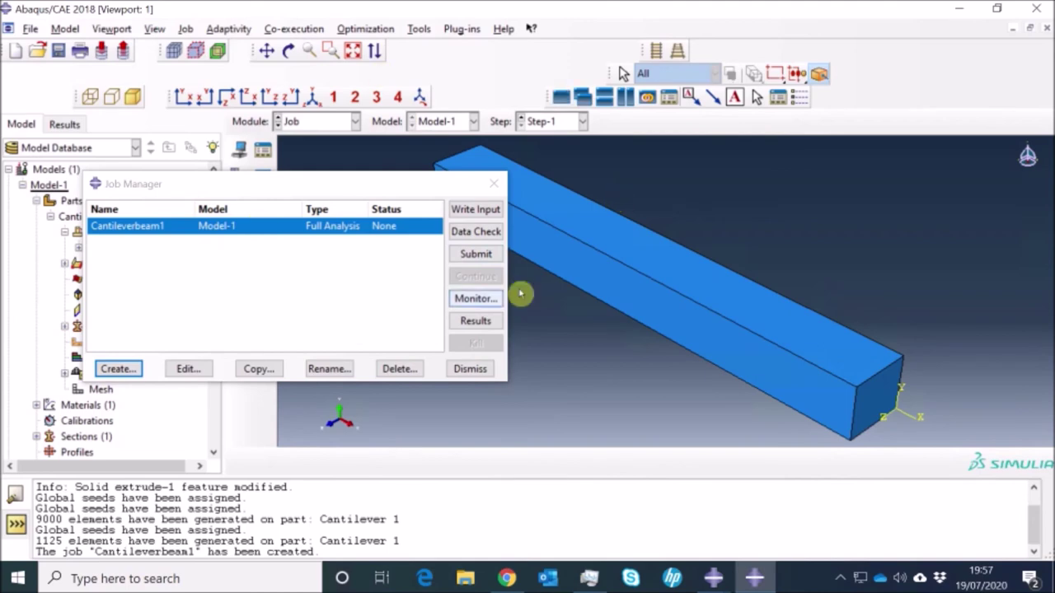
# Submit the Cantileverbeam1 job and open its monitor, enlarged so the log can be read.
pyautogui.click(476, 255)
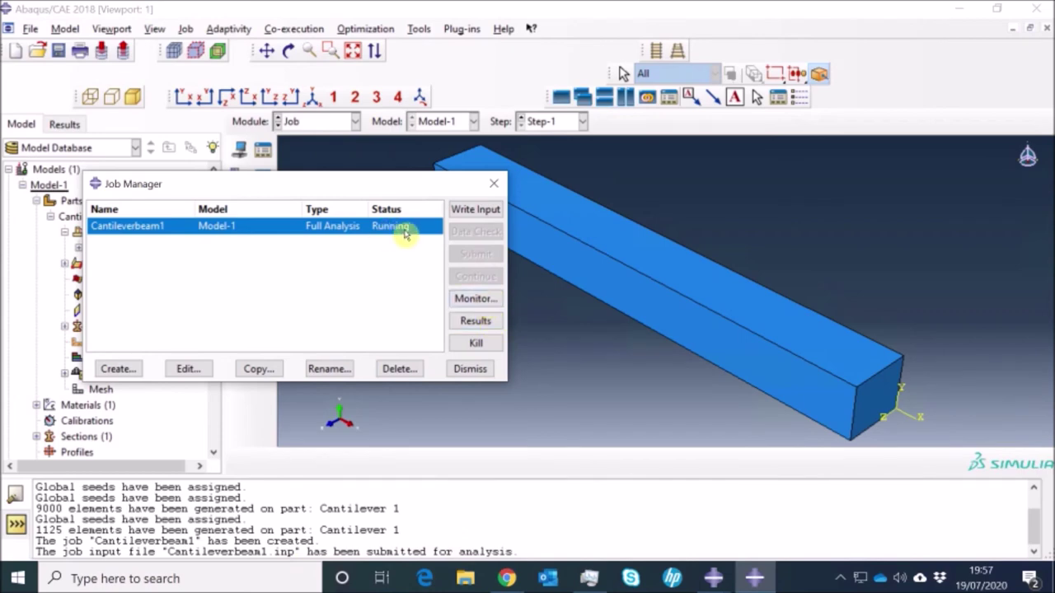
pyautogui.click(476, 302)
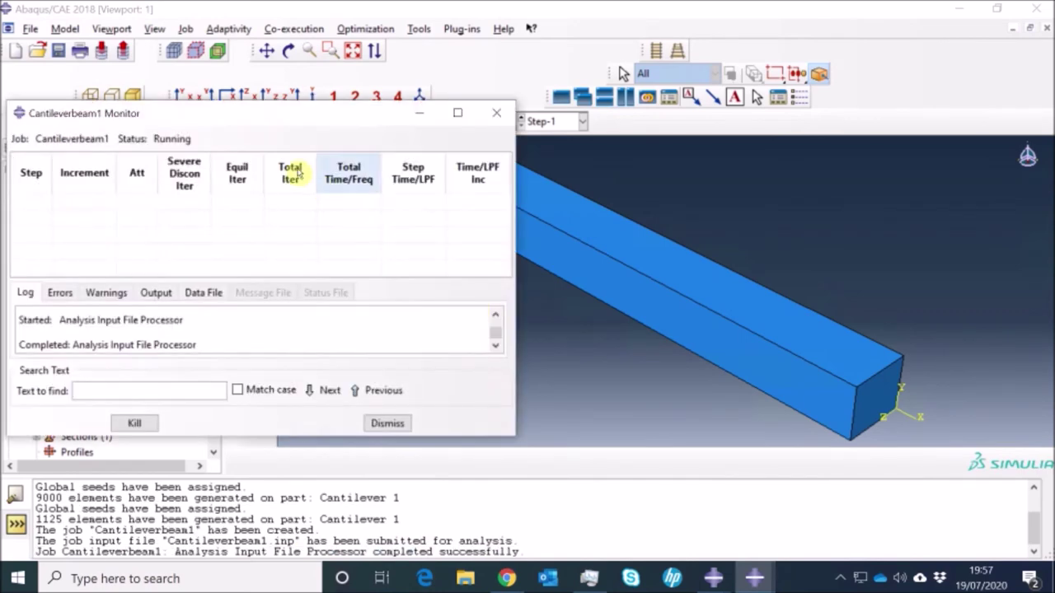
pyautogui.moveTo(322, 116); pyautogui.dragTo(430, 35)
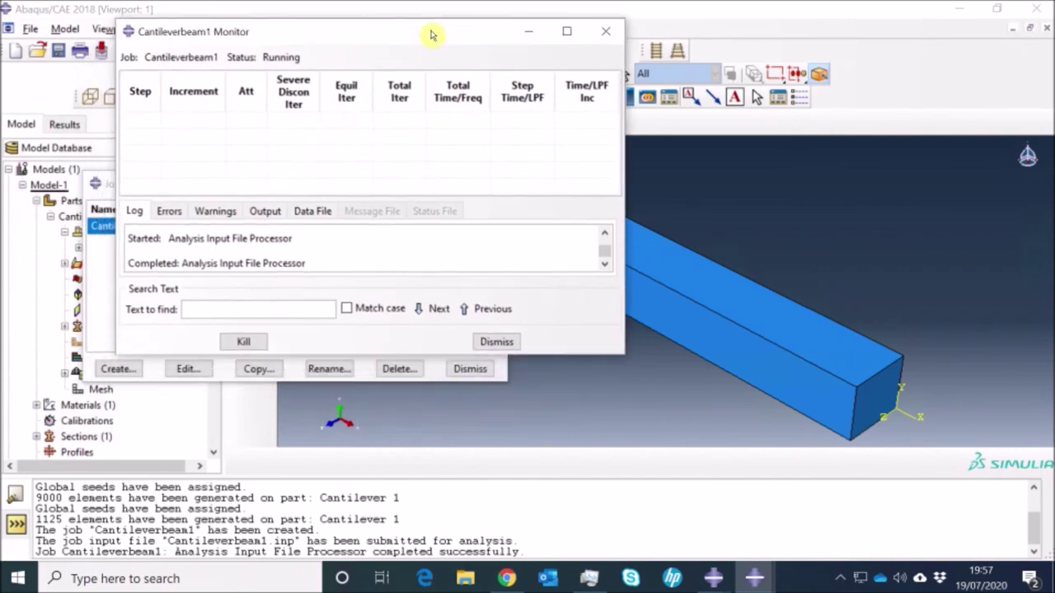
pyautogui.moveTo(546, 361); pyautogui.dragTo(569, 535)
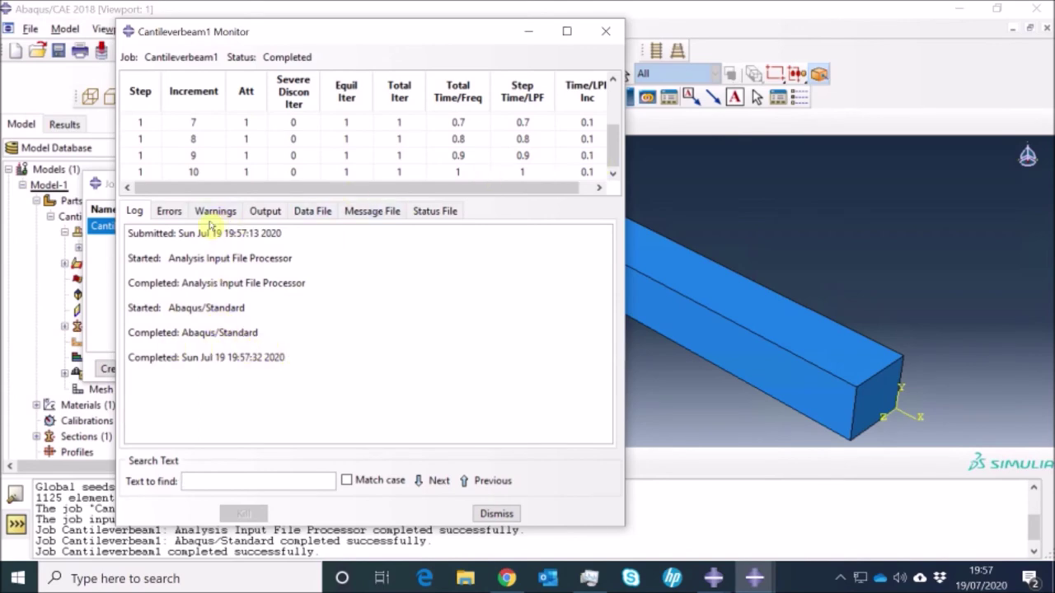
# Review the job's errors and warnings, its output frames and the full data file.
pyautogui.click(169, 211)
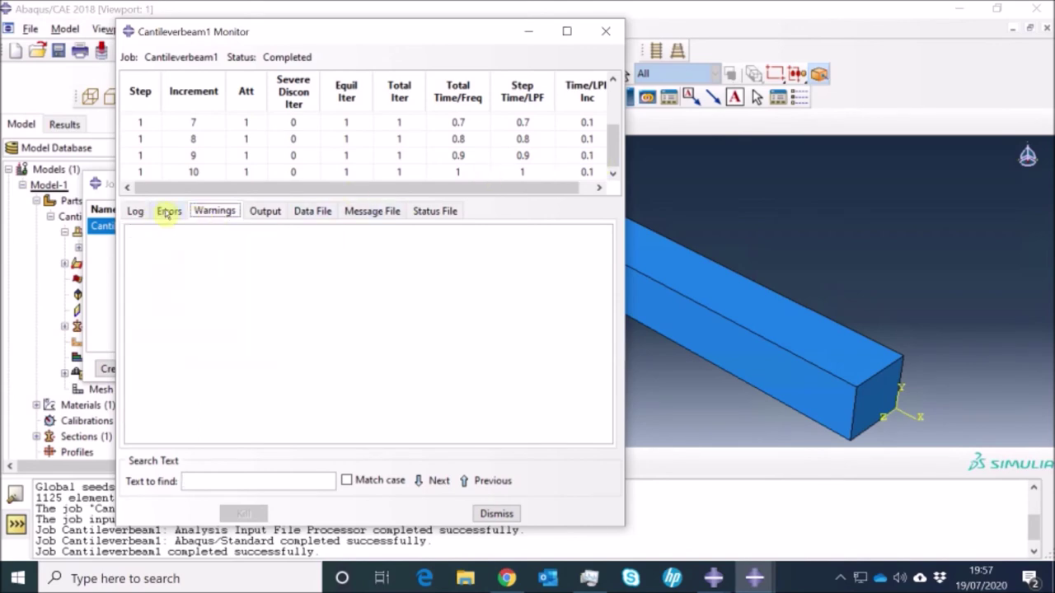
pyautogui.click(265, 212)
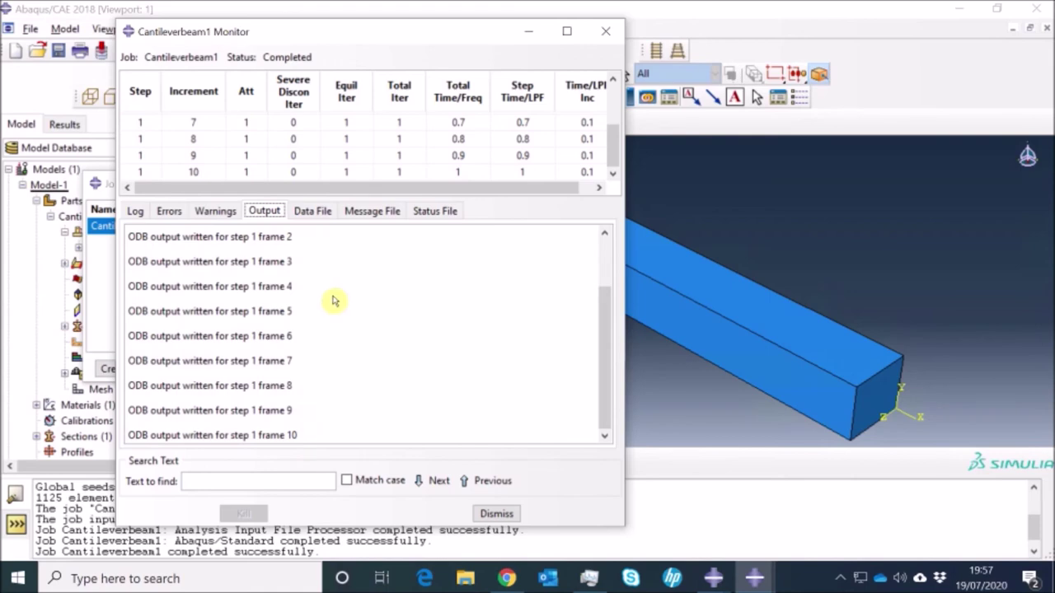
pyautogui.click(310, 212)
pyautogui.scroll(-5, 400, 302)
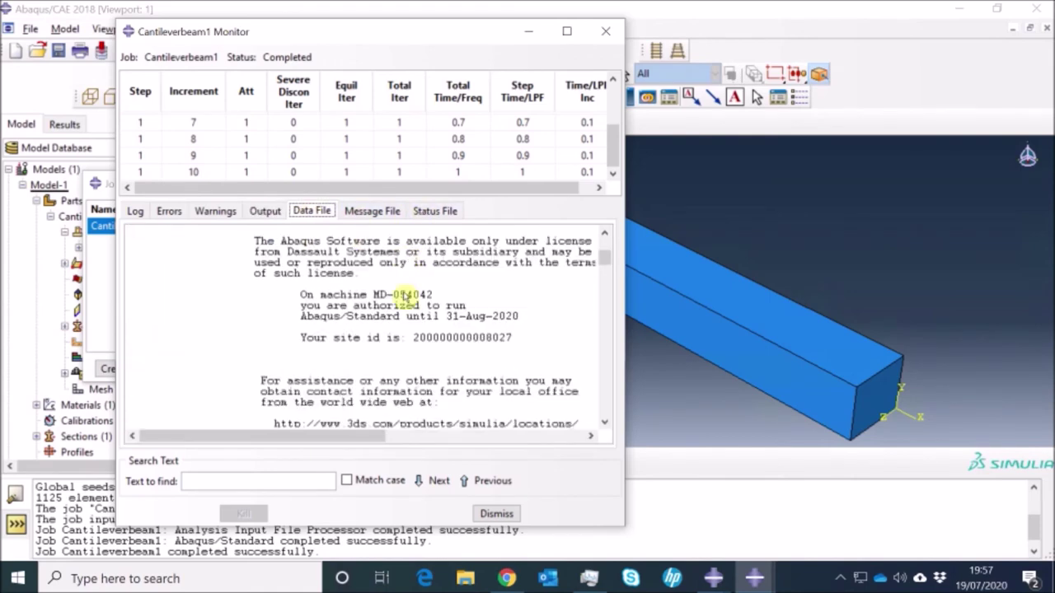
pyautogui.scroll(-20, 404, 306)
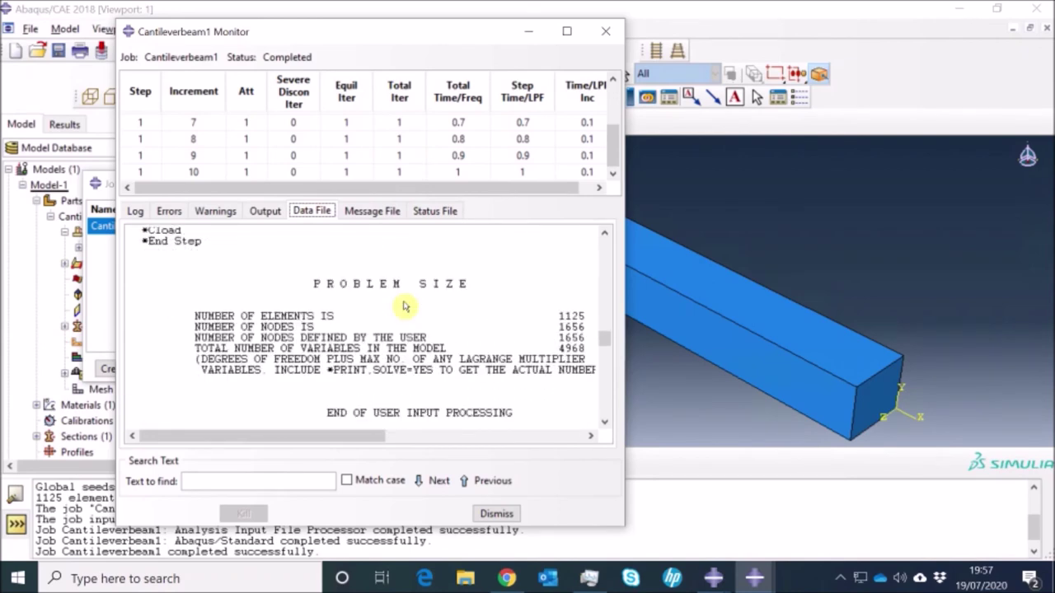
pyautogui.scroll(-20, 404, 306)
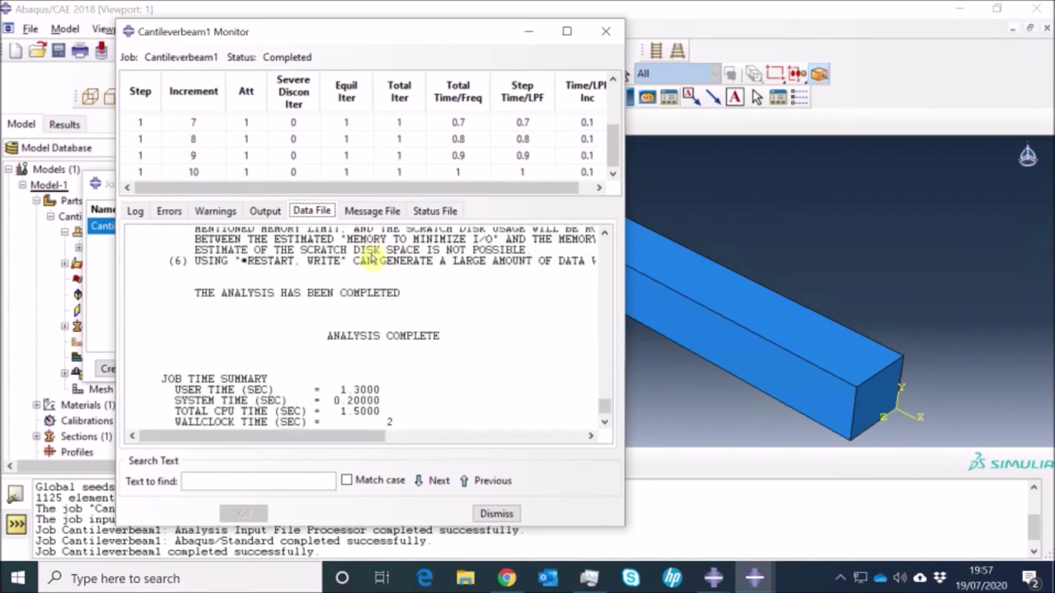
# Examine the convergence checks in the job's message file and the increment summary in its status file.
pyautogui.click(386, 212)
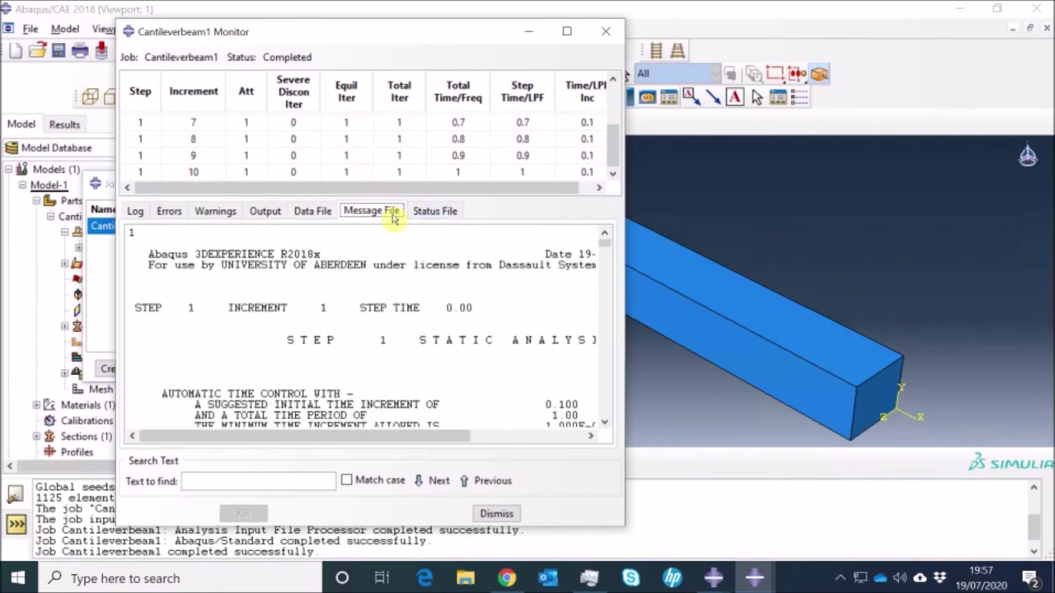
pyautogui.scroll(-12, 459, 309)
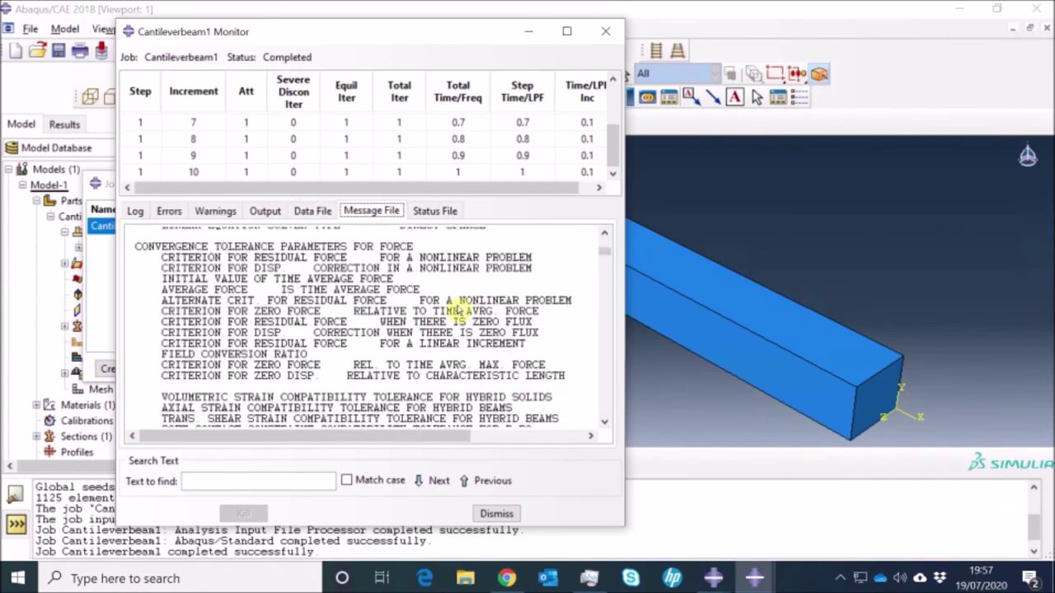
pyautogui.scroll(-10, 459, 309)
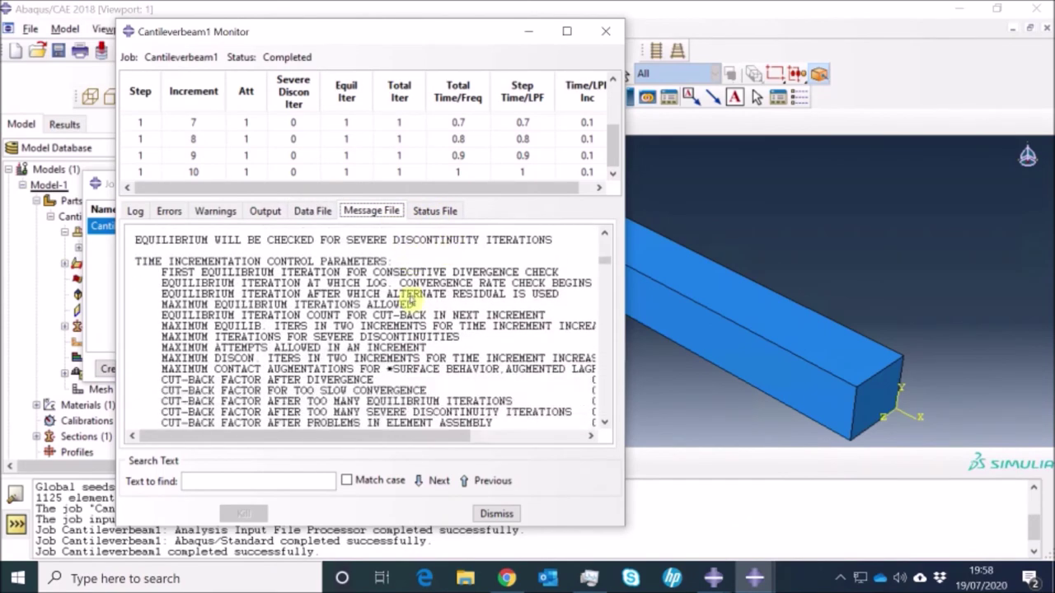
pyautogui.scroll(-3, 411, 301)
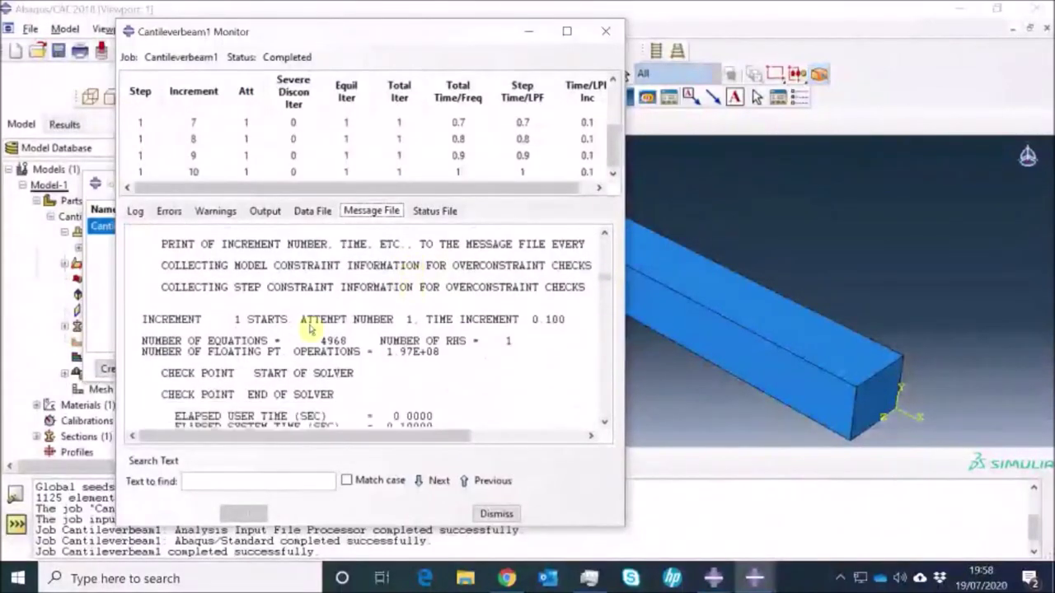
pyautogui.scroll(-3, 350, 328)
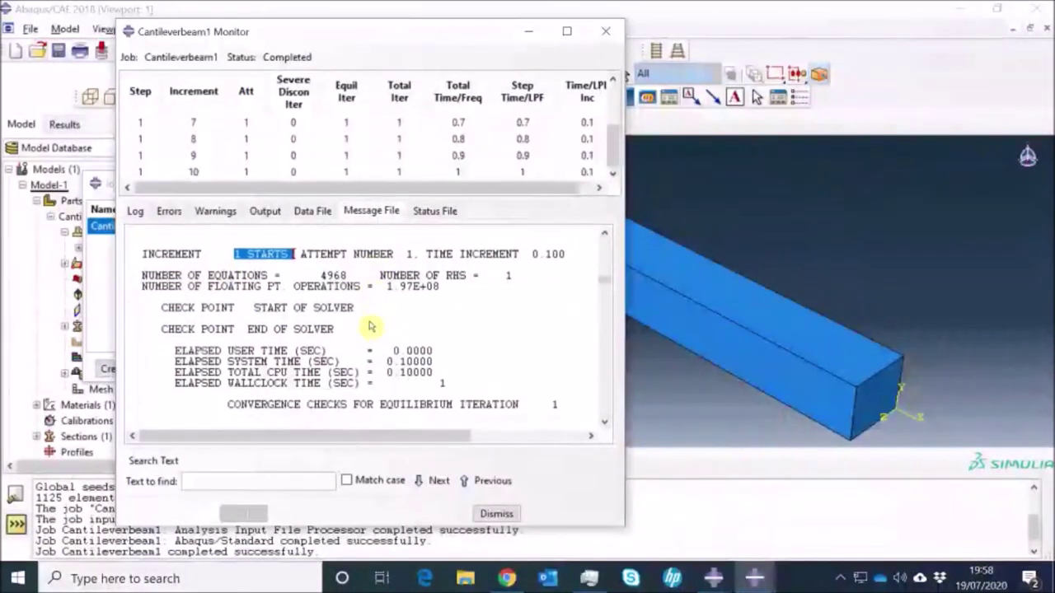
pyautogui.scroll(-5, 379, 318)
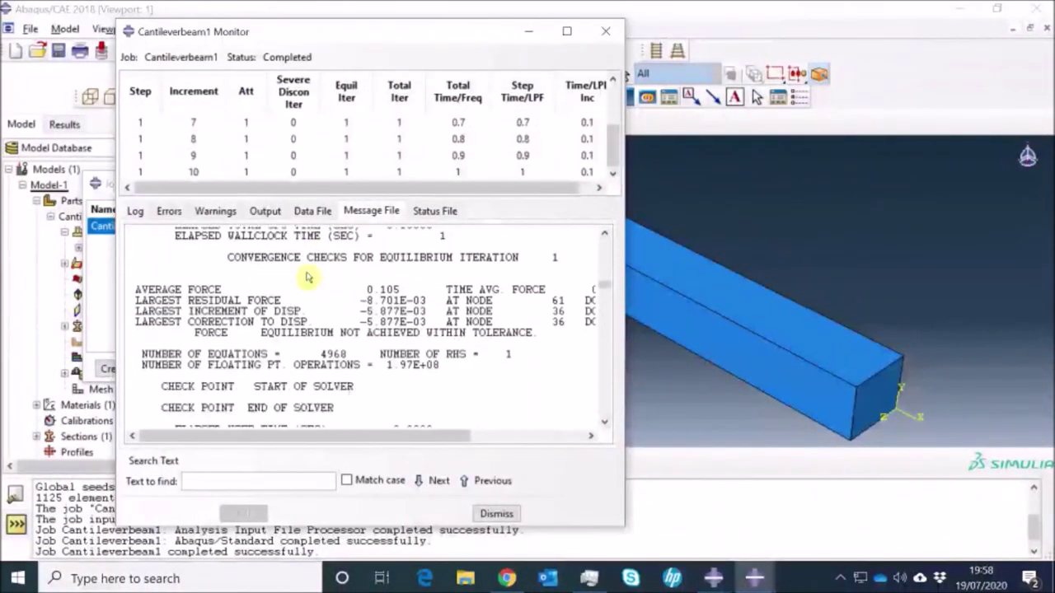
pyautogui.moveTo(201, 276); pyautogui.dragTo(499, 277)
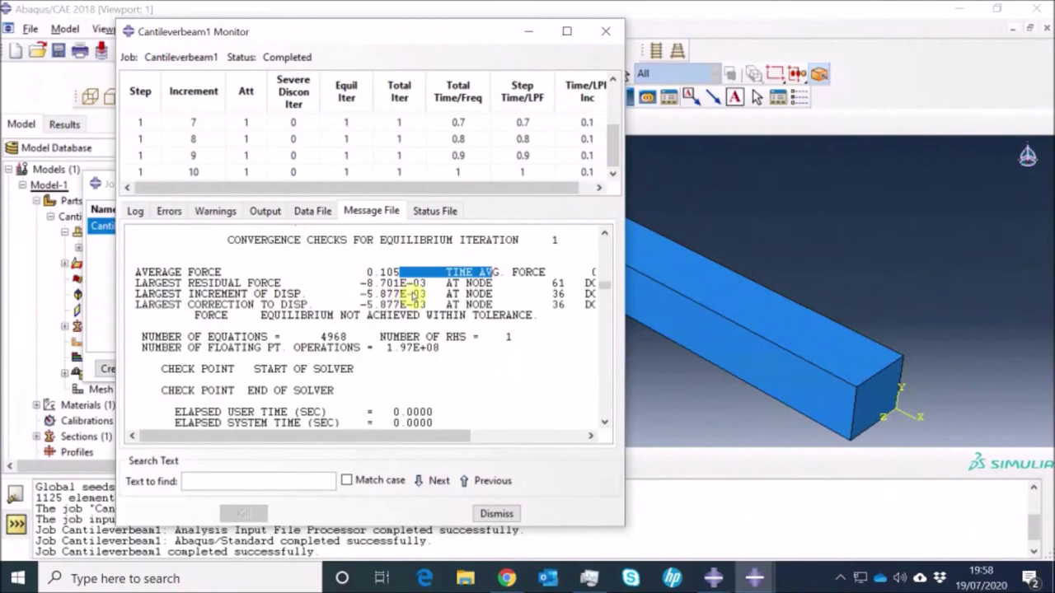
pyautogui.scroll(-2, 416, 284)
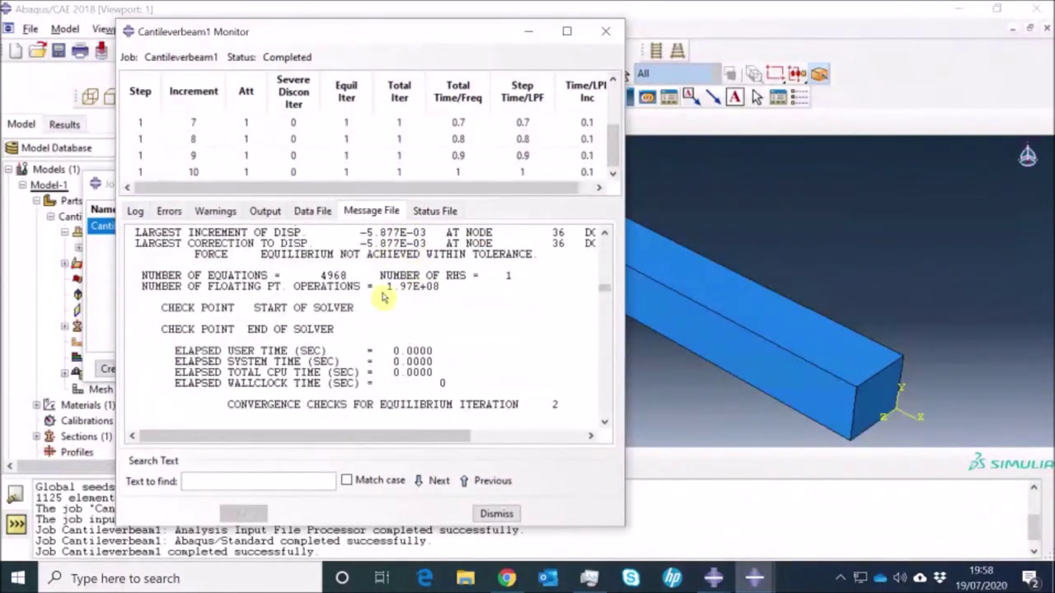
pyautogui.scroll(-10, 372, 346)
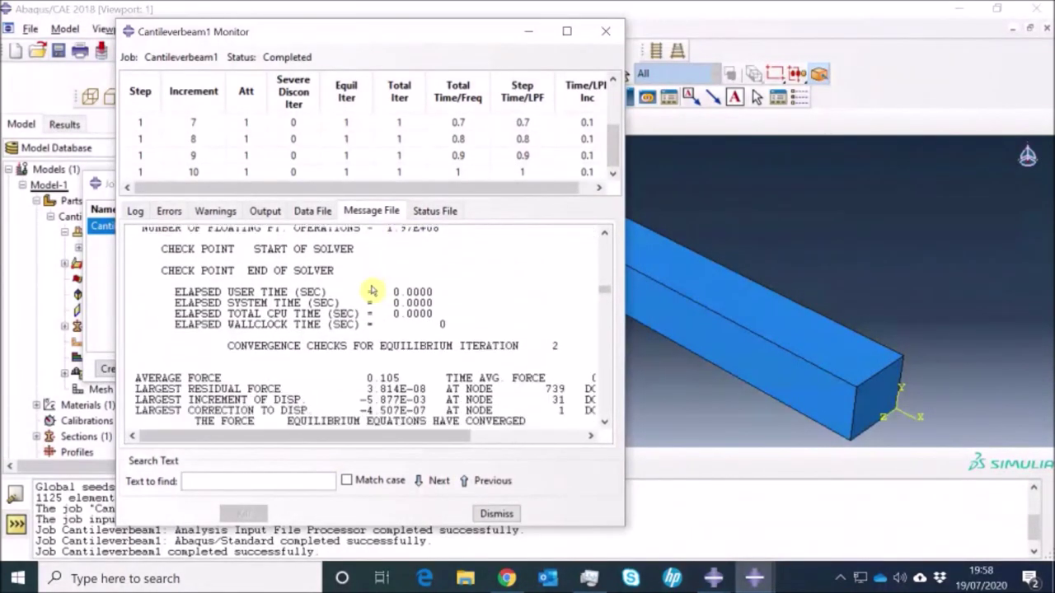
pyautogui.click(435, 213)
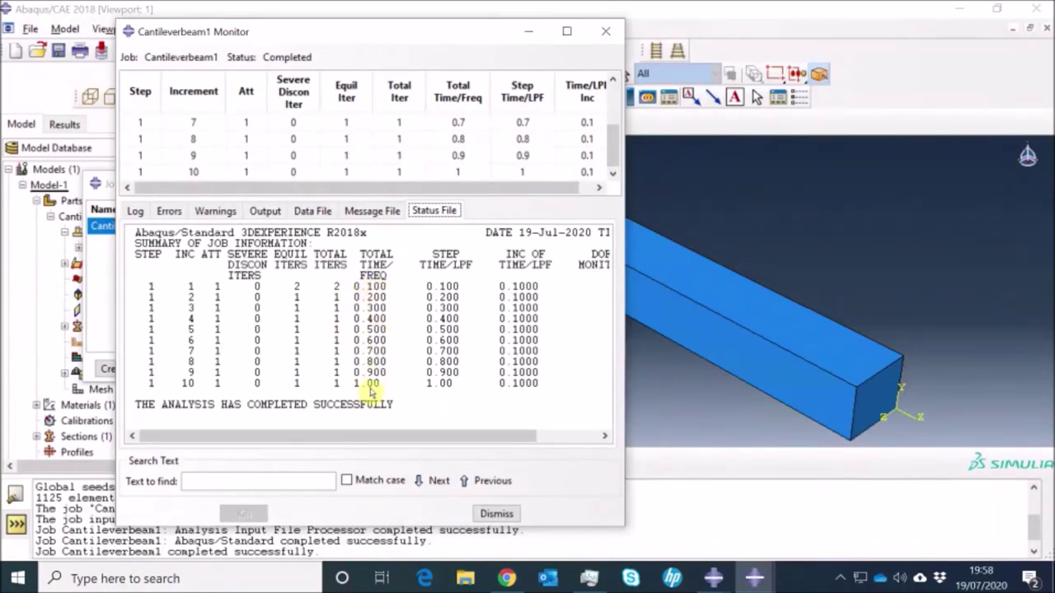
# Close the job monitor and open the Cantileverbeam1 results for visualization.
pyautogui.click(498, 515)
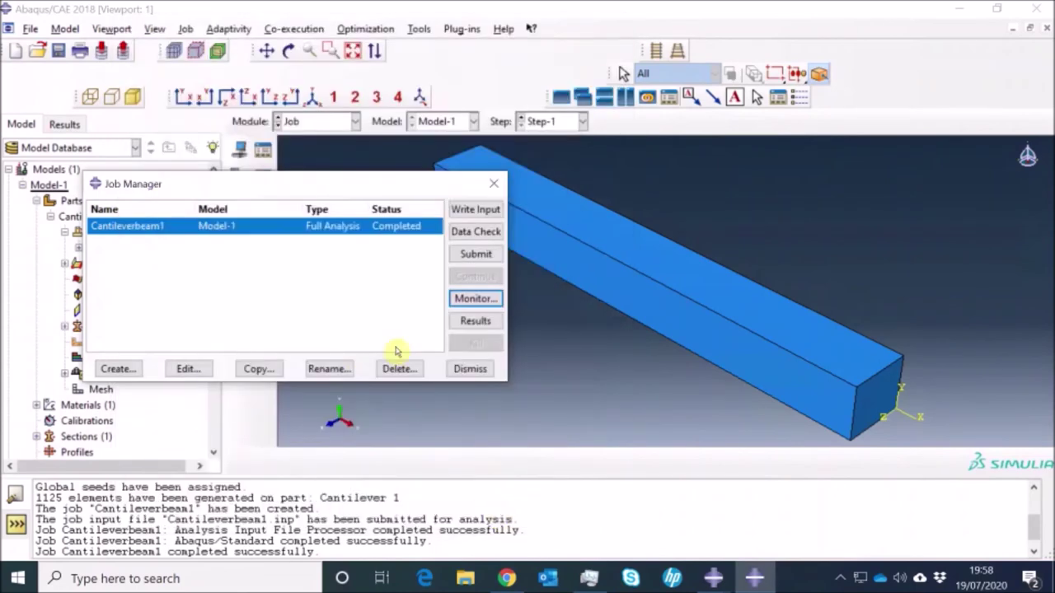
pyautogui.click(475, 322)
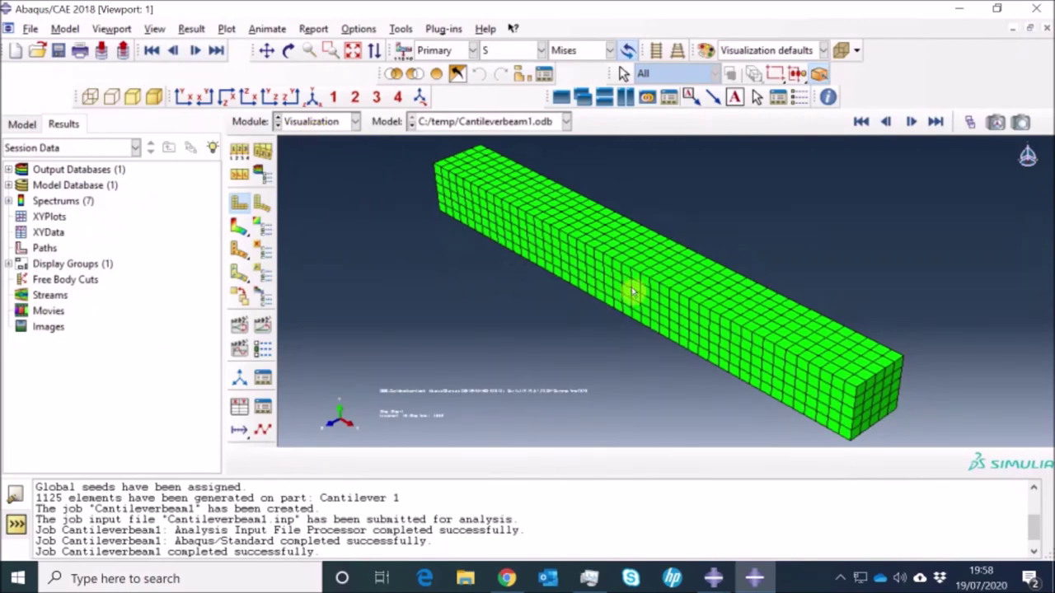
# Plot the stress contours on the deformed beam.
pyautogui.click(240, 229)
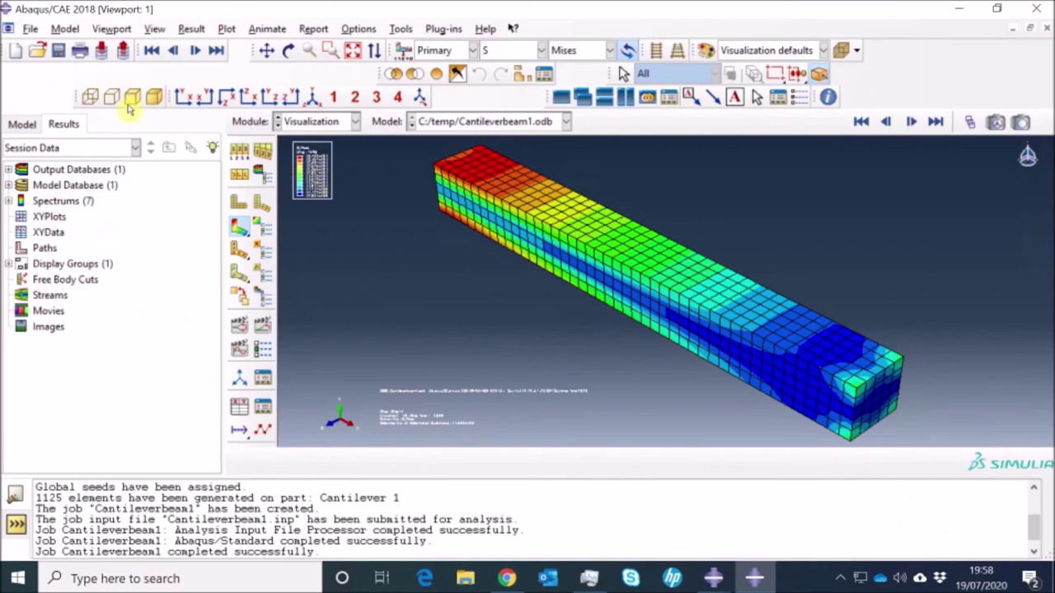
# Set the viewport annotation font to 48 points, applied to the triad, legend, title block and state block.
pyautogui.click(115, 30)
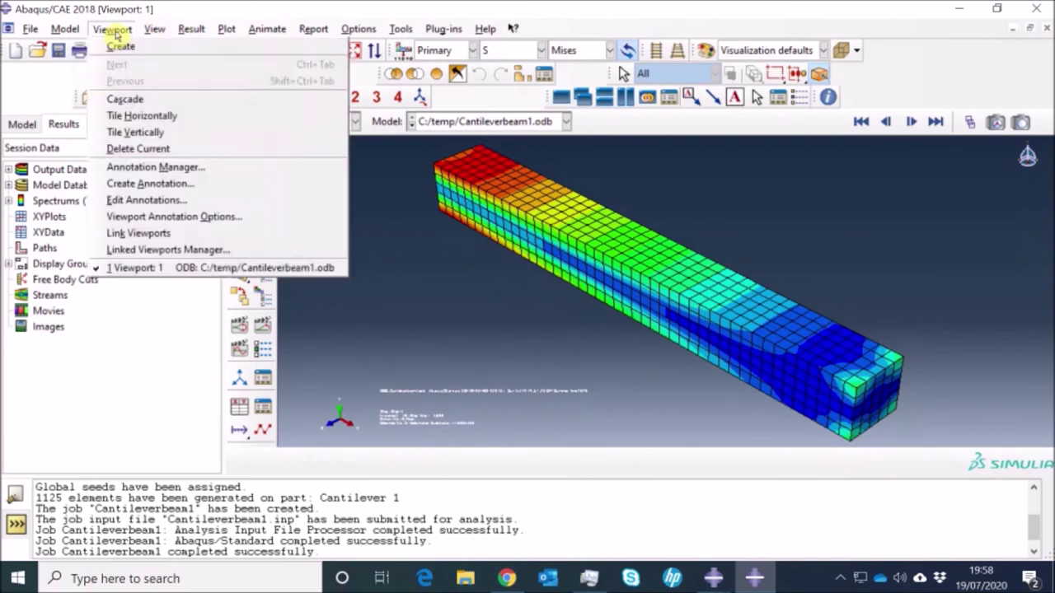
pyautogui.click(188, 217)
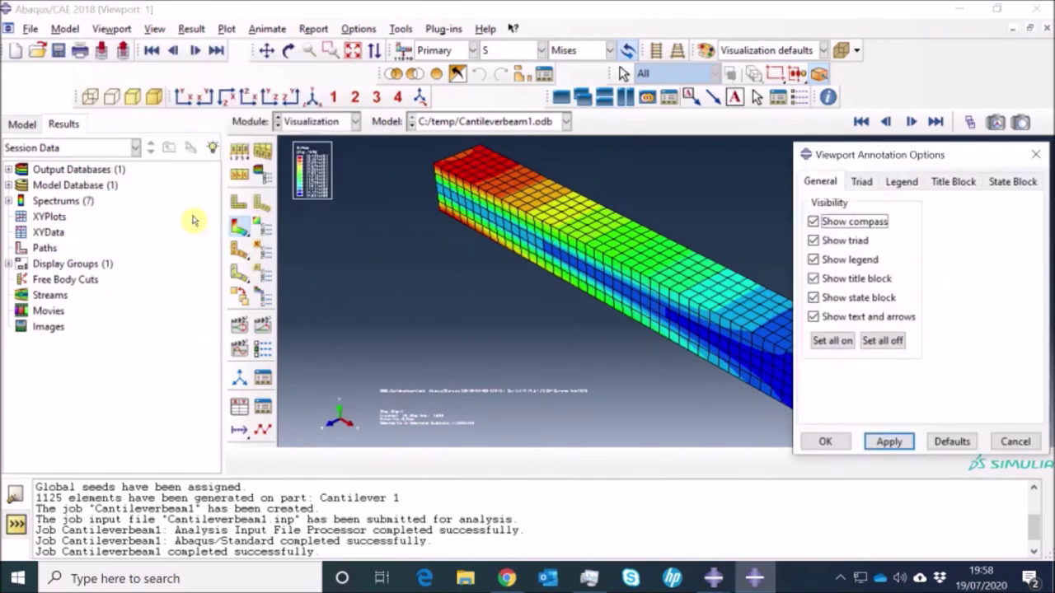
pyautogui.moveTo(921, 155)
pyautogui.mouseDown()
pyautogui.moveTo(815, 108)
pyautogui.moveTo(755, 106)
pyautogui.mouseUp()
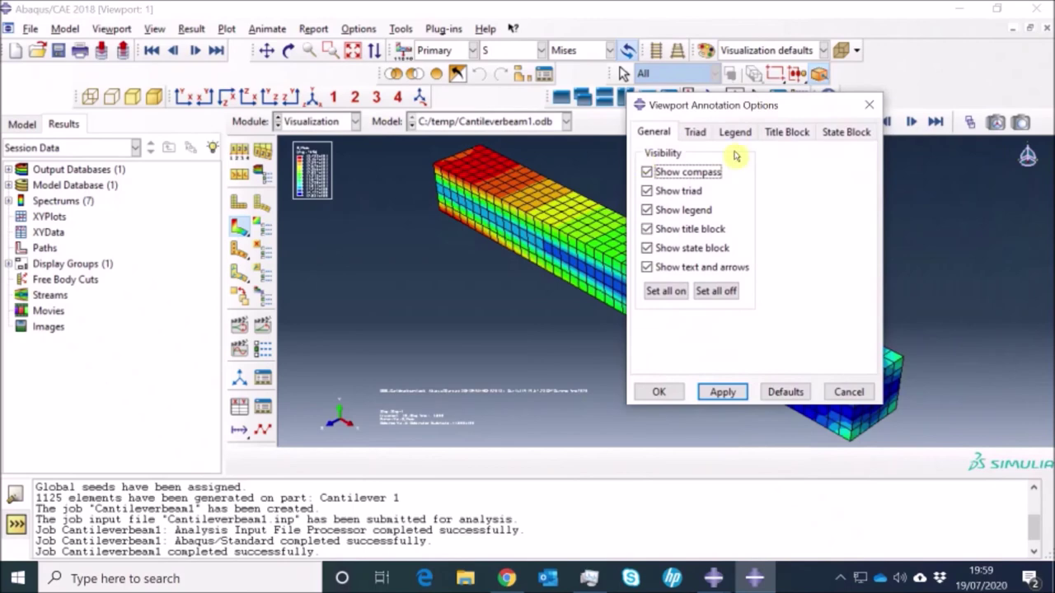
pyautogui.click(701, 135)
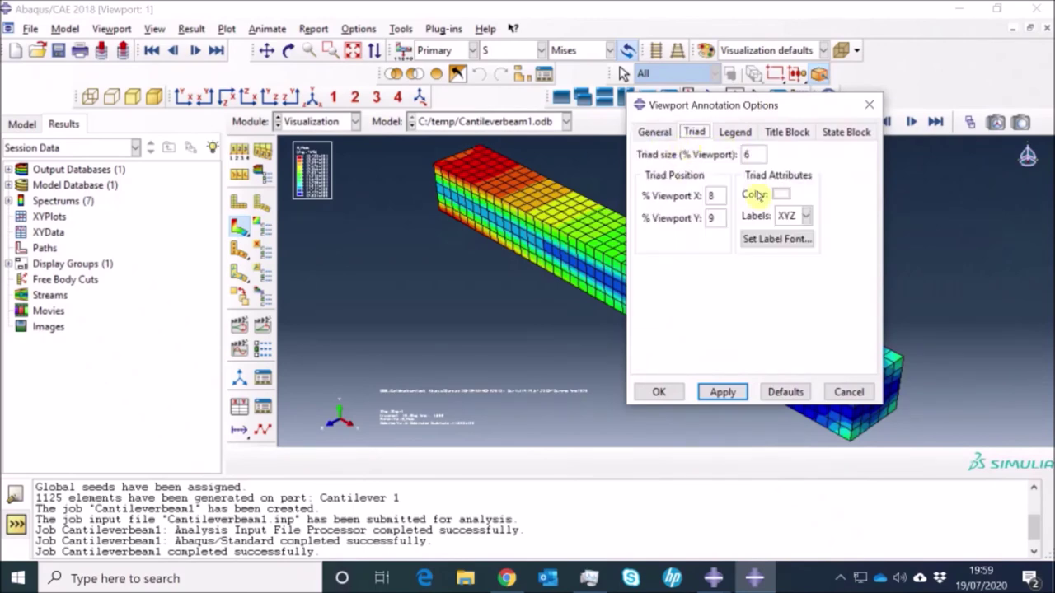
pyautogui.click(774, 240)
pyautogui.click(418, 423)
pyautogui.click(419, 438)
pyautogui.click(419, 454)
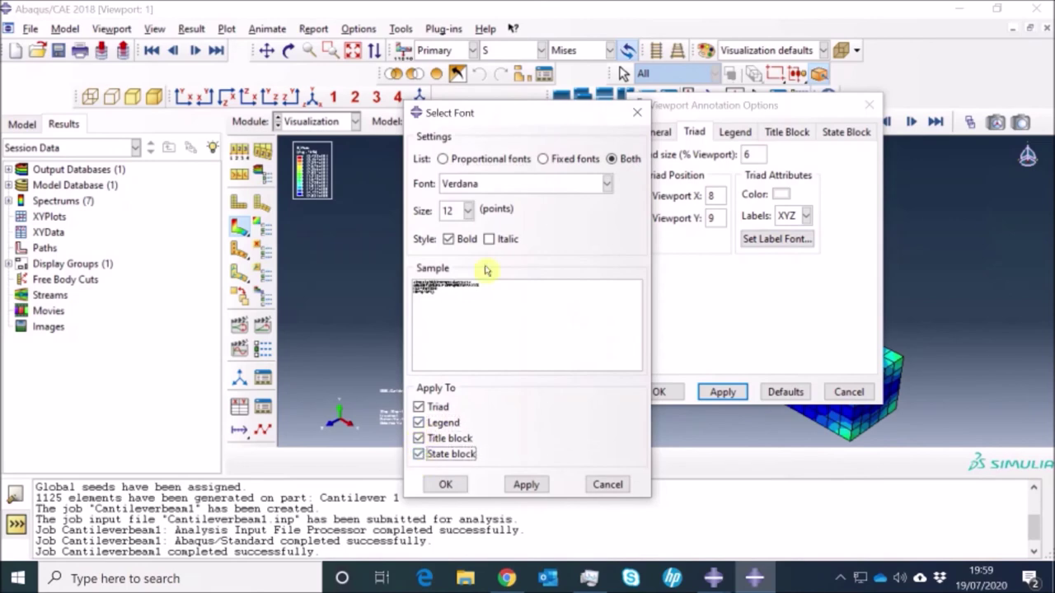
pyautogui.click(468, 212)
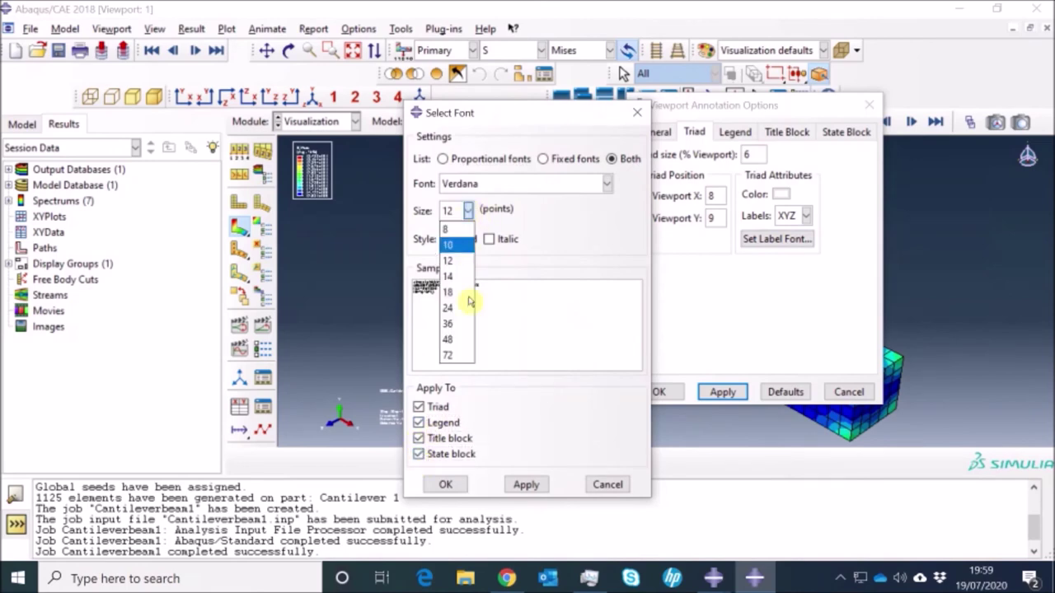
pyautogui.click(462, 344)
pyautogui.click(446, 486)
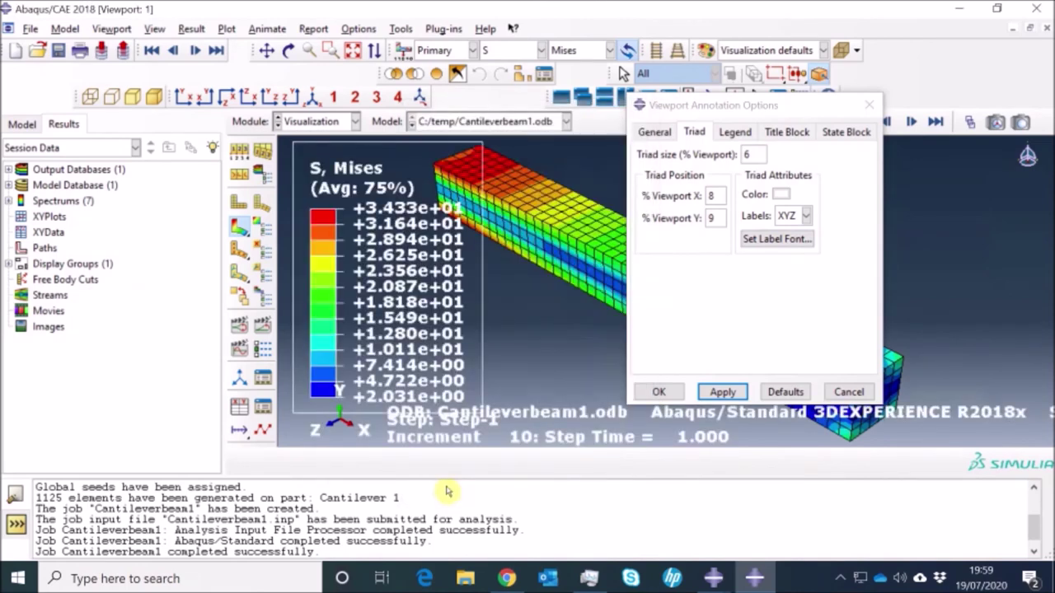
# Reduce the font size of all viewport annotations to 24 points and accept the annotation options.
pyautogui.click(769, 239)
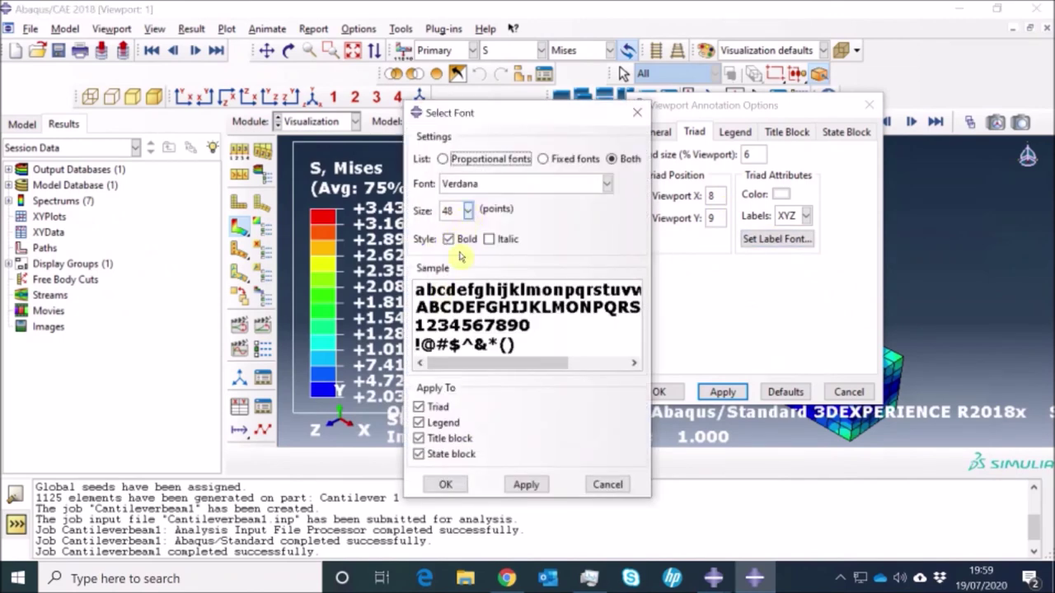
pyautogui.click(467, 211)
pyautogui.click(459, 309)
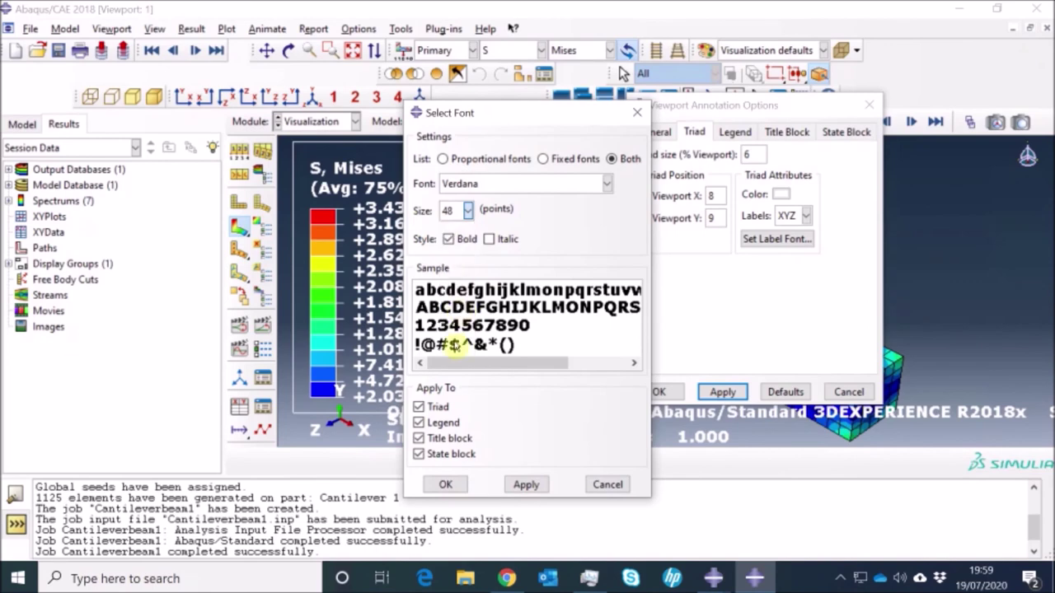
pyautogui.click(445, 484)
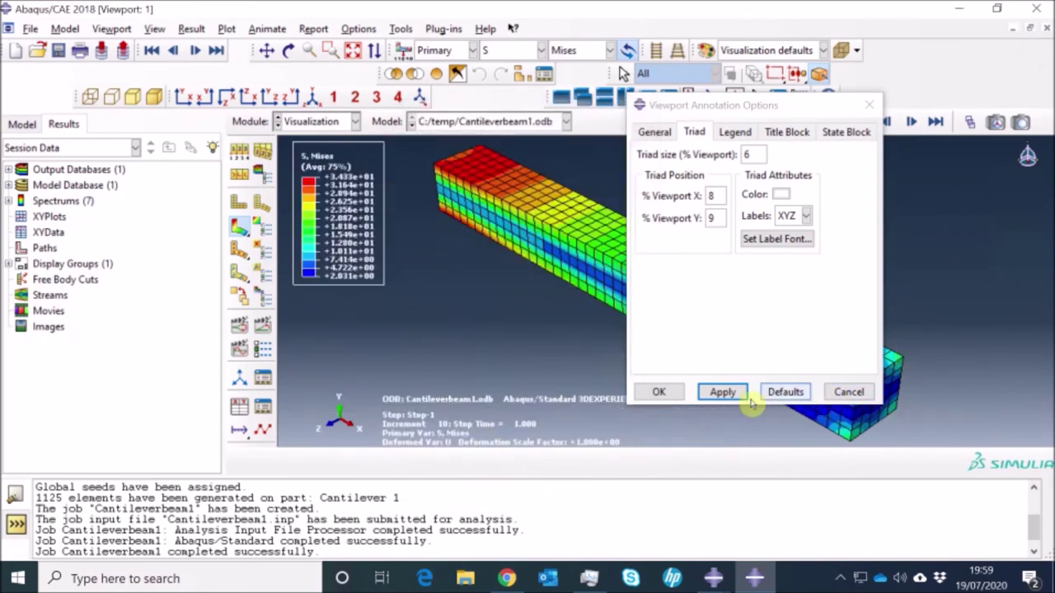
pyautogui.click(662, 393)
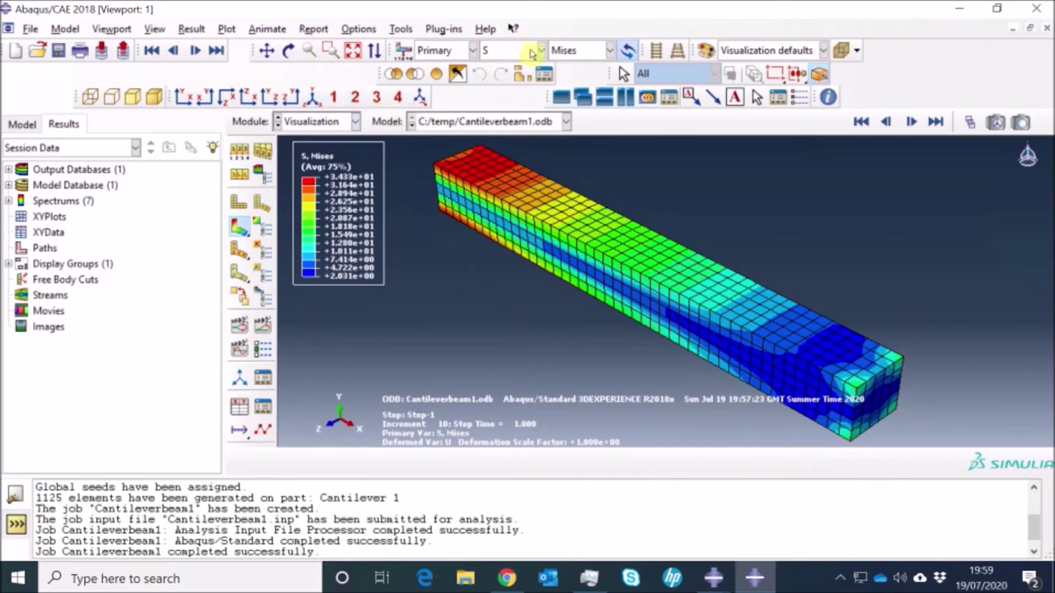
# View the logarithmic strain LE contours on the beam, including the LE22 and LE33 components.
pyautogui.click(542, 52)
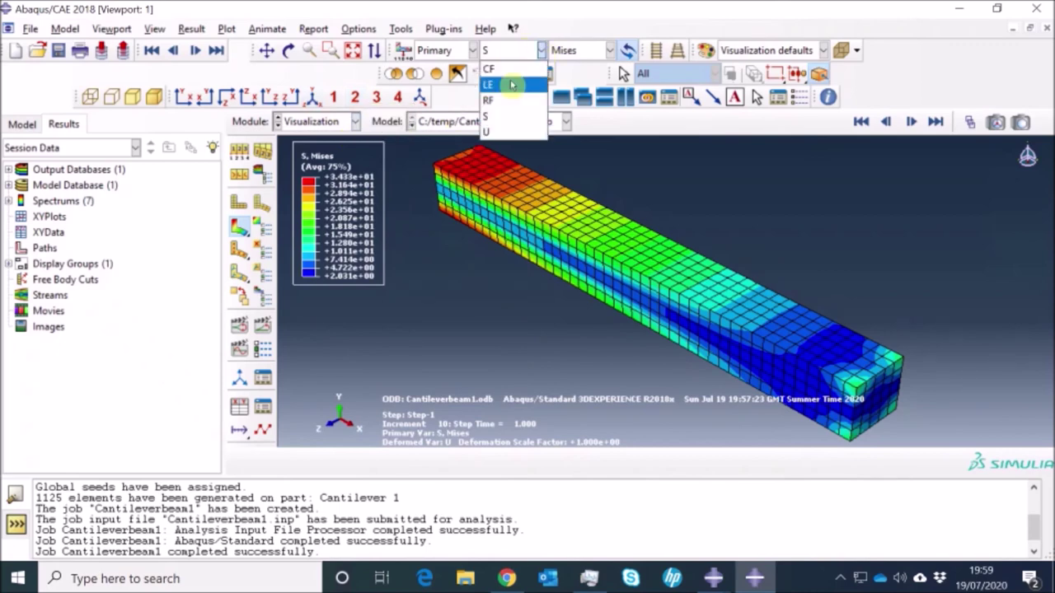
pyautogui.click(511, 85)
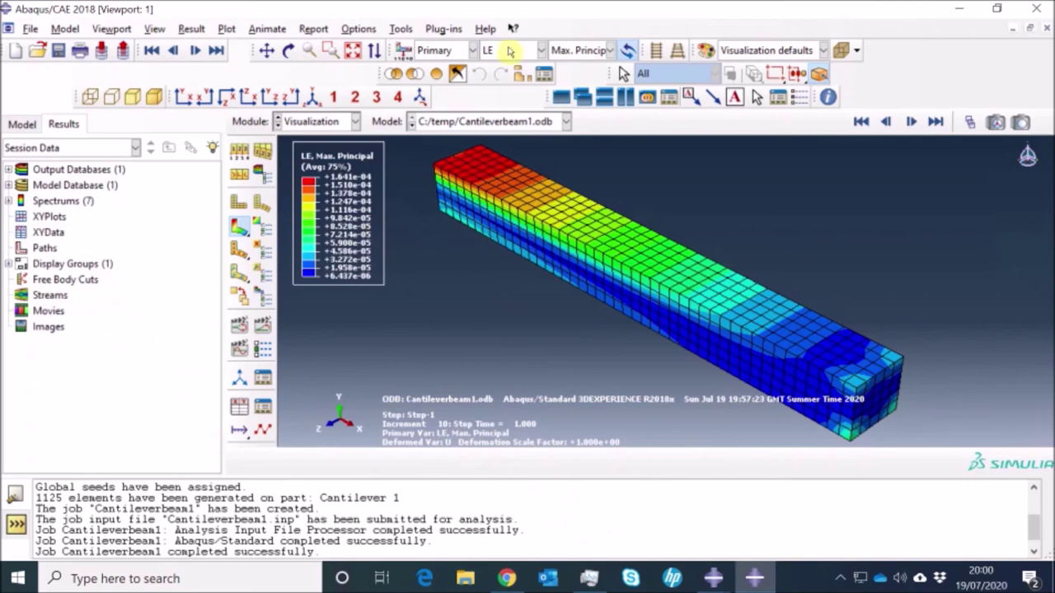
pyautogui.click(542, 51)
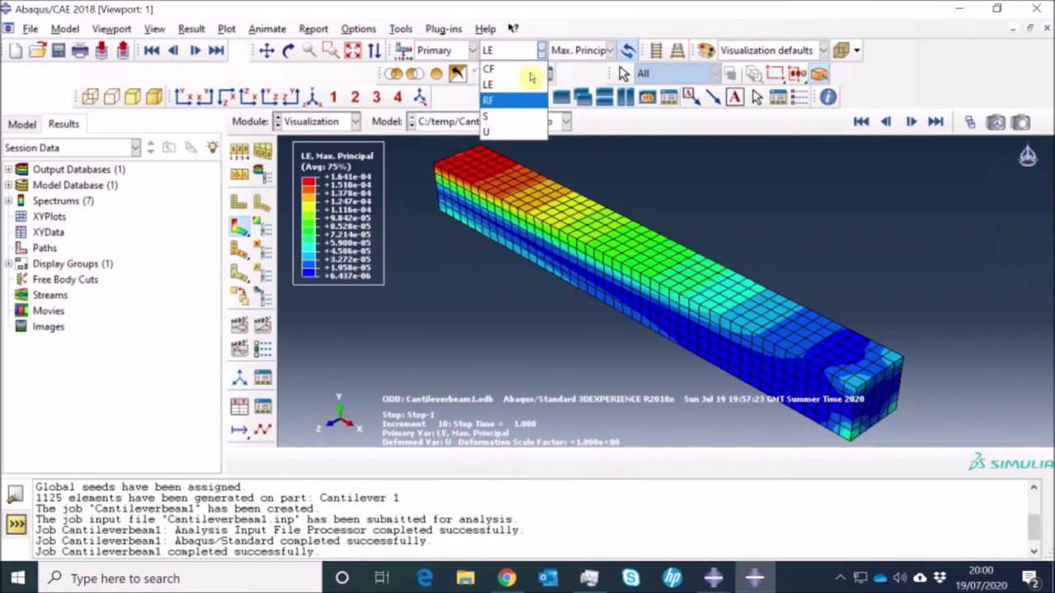
pyautogui.click(575, 53)
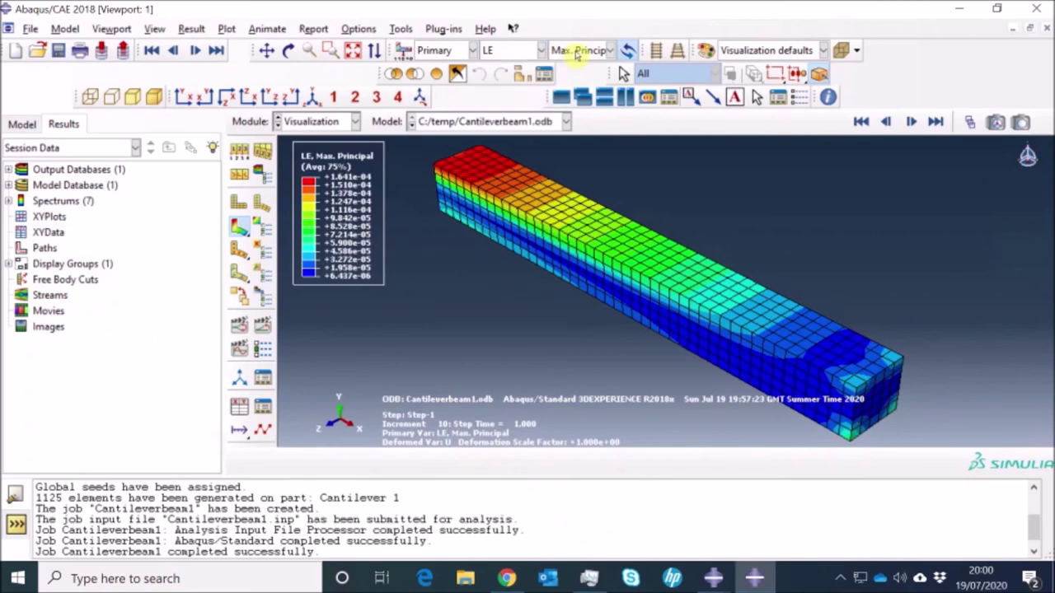
pyautogui.click(577, 52)
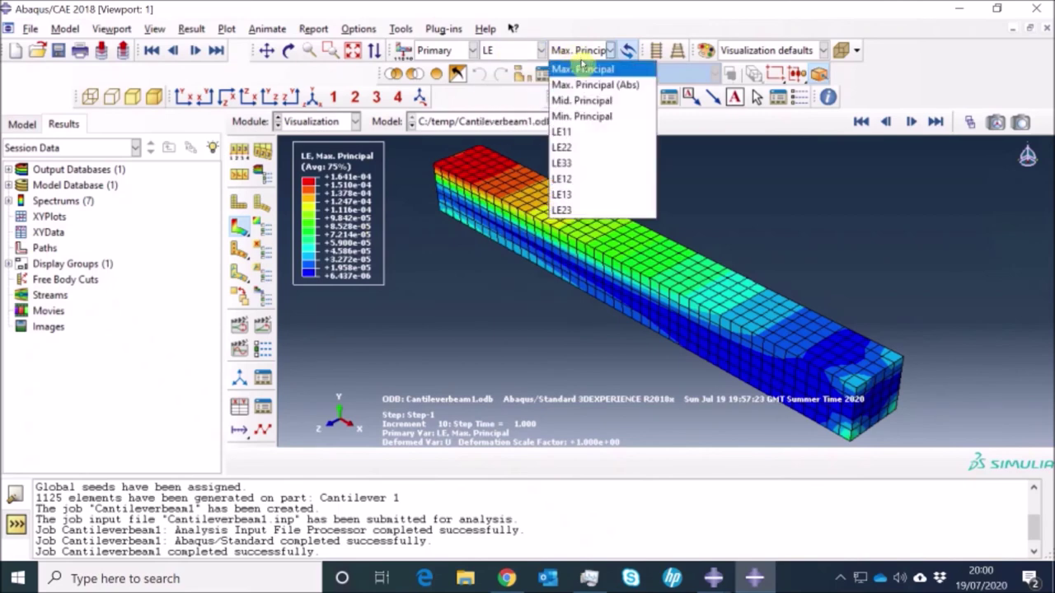
pyautogui.click(579, 151)
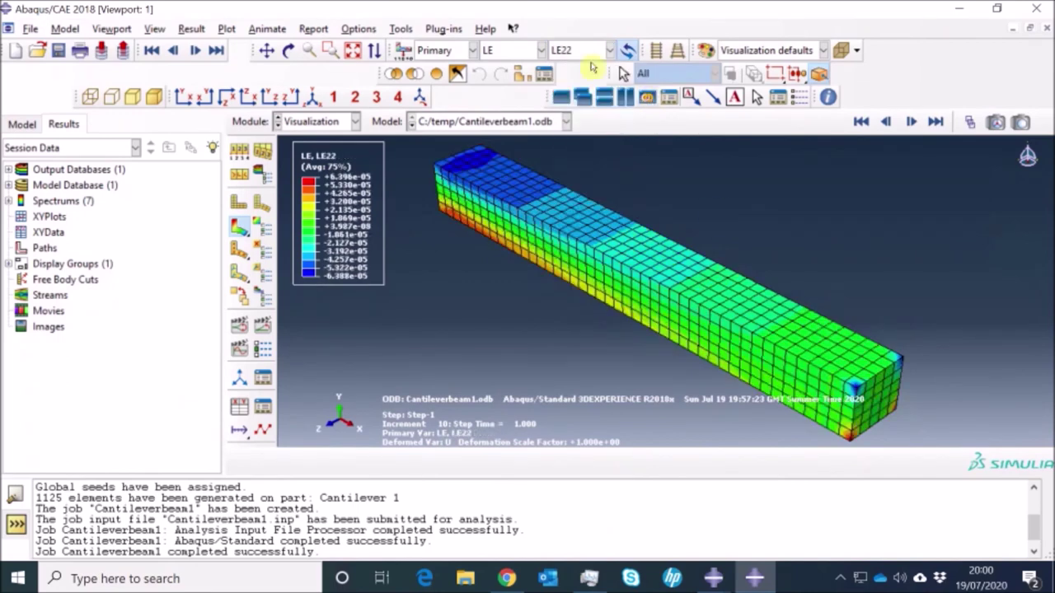
pyautogui.click(584, 53)
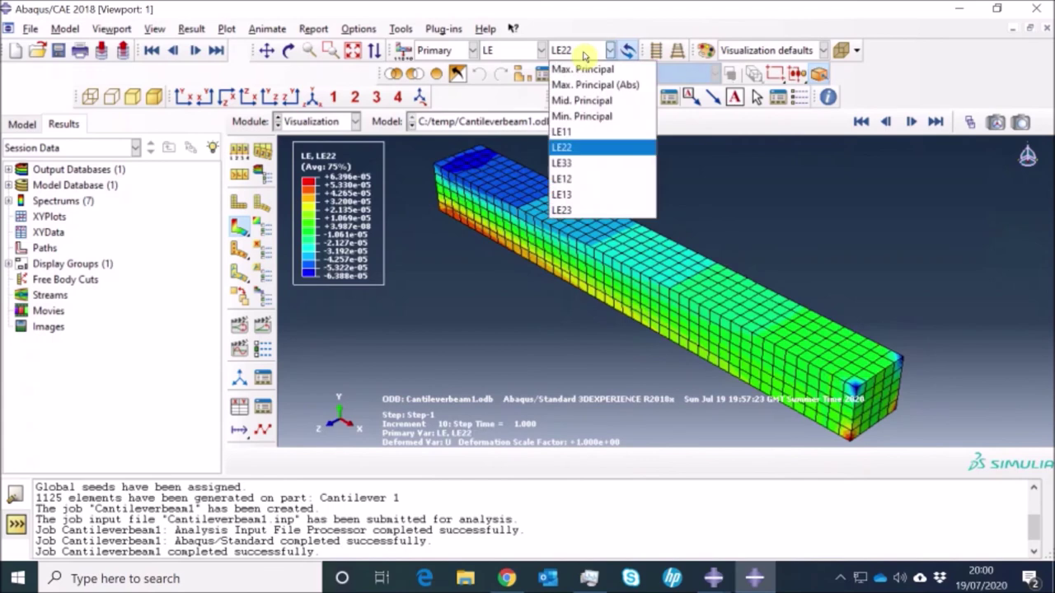
pyautogui.click(585, 163)
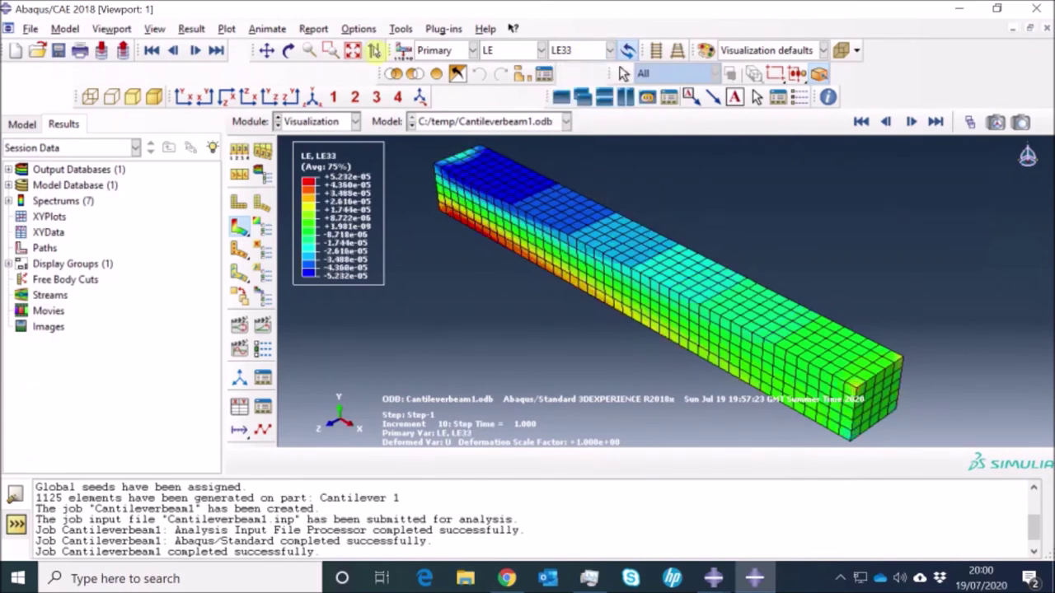
# Contour the displacement U on the beam and show only its free edges.
pyautogui.click(510, 53)
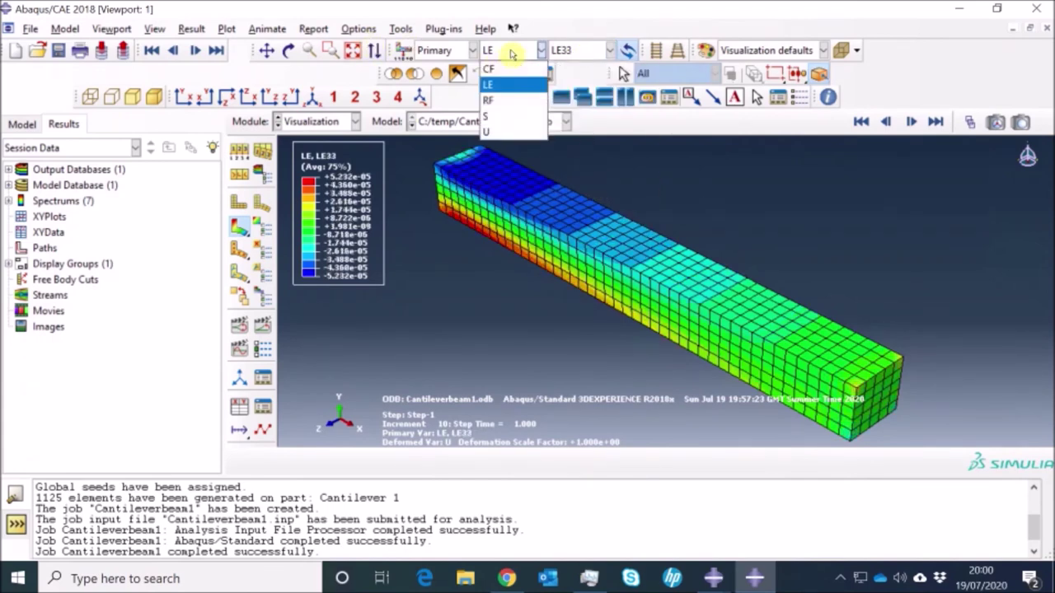
pyautogui.click(497, 134)
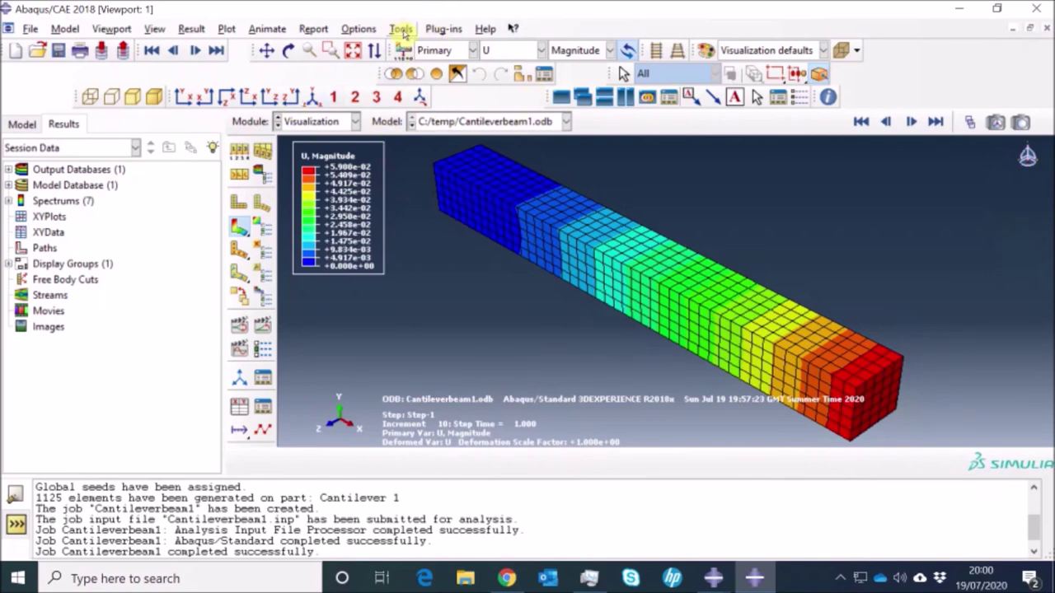
pyautogui.click(354, 30)
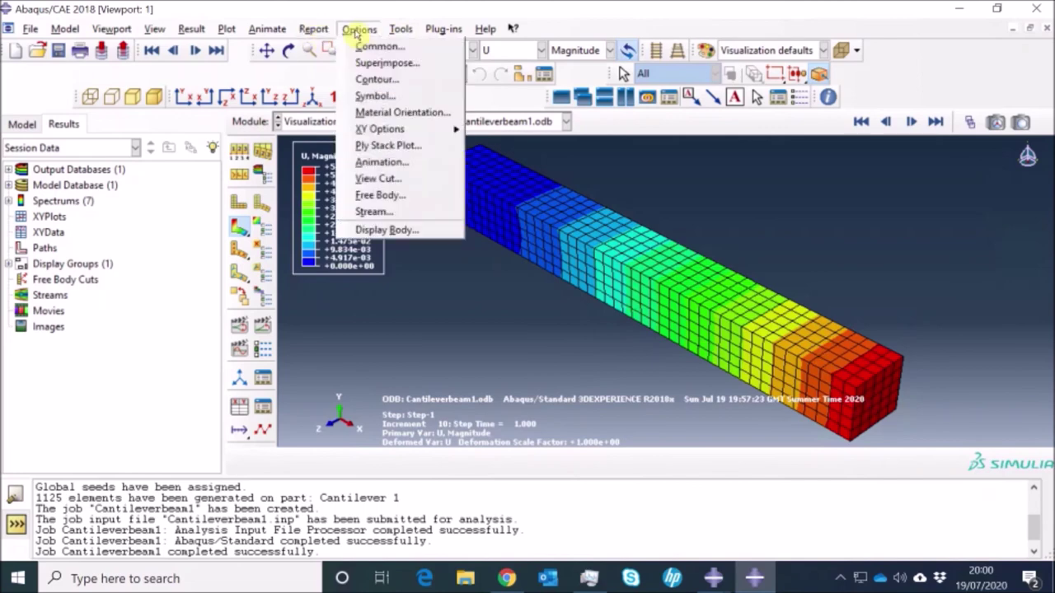
pyautogui.click(372, 46)
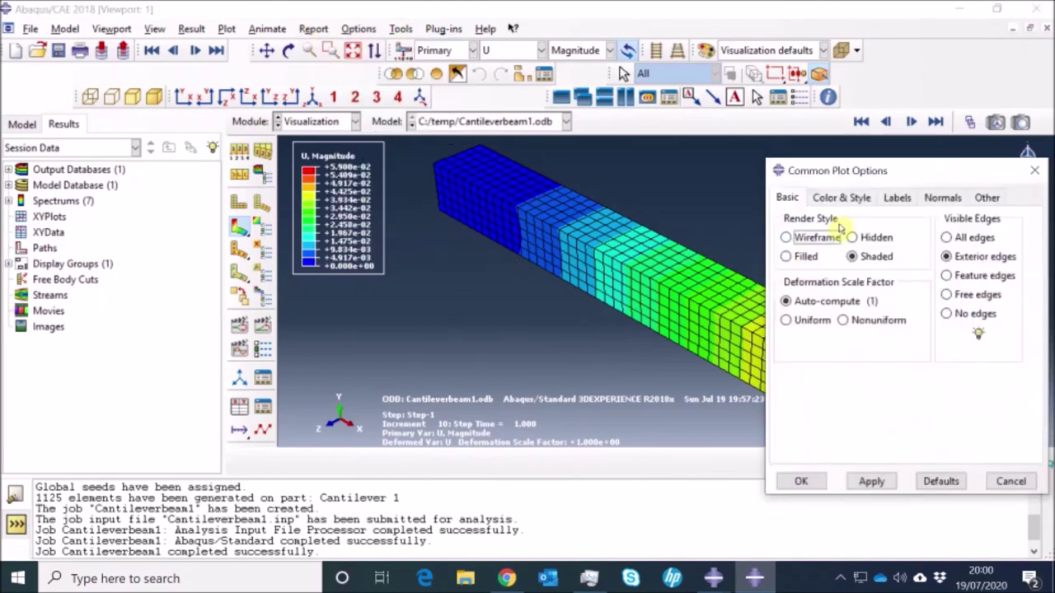
pyautogui.click(948, 294)
pyautogui.click(871, 481)
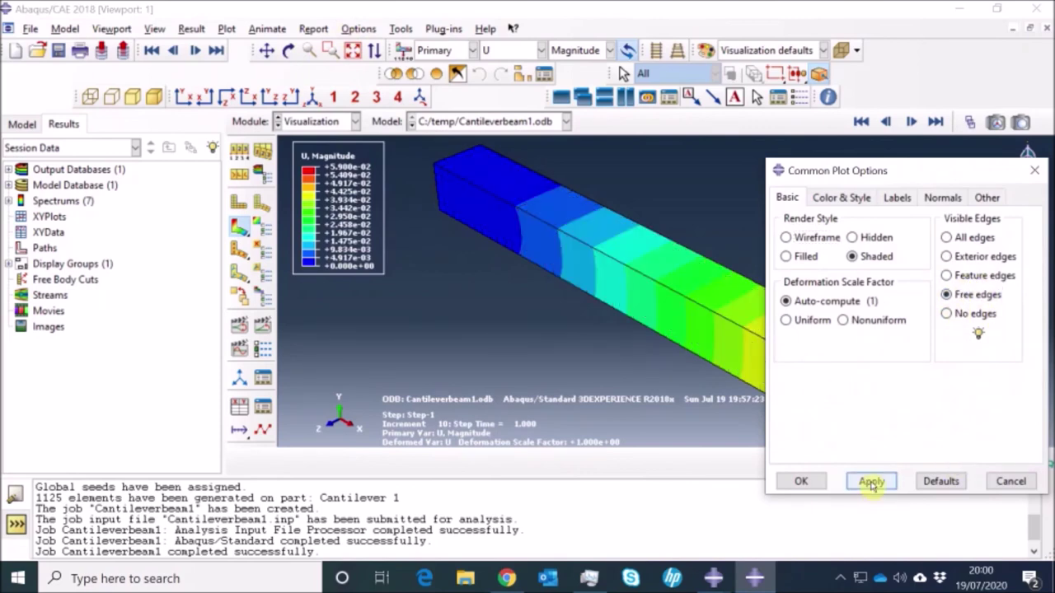
pyautogui.click(803, 482)
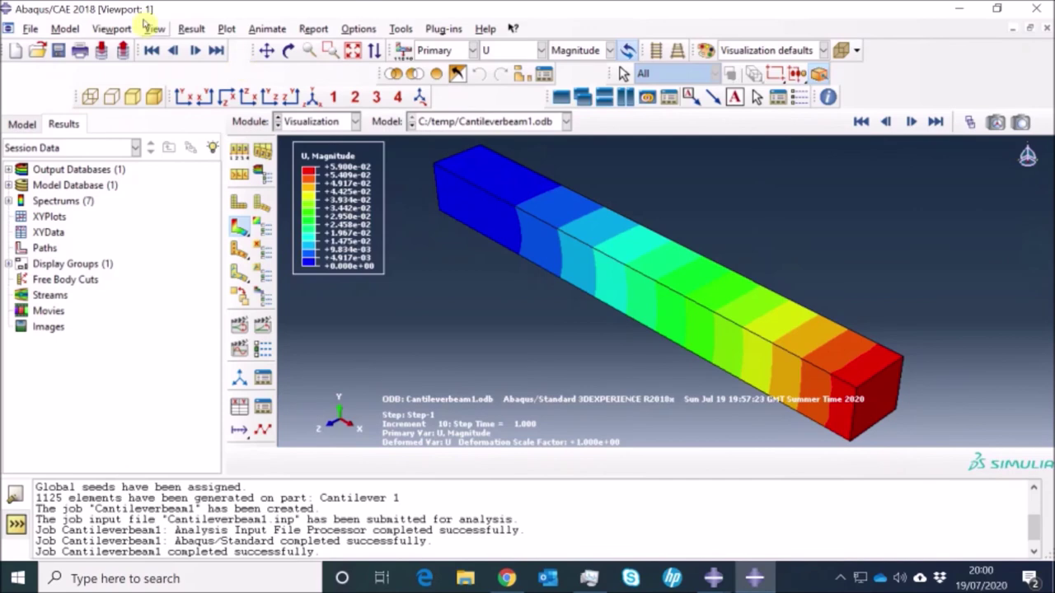
# Review the ODB display options for general settings, entity display, constraints, sweep/extrude and mirror/pattern, leaving them unchanged.
pyautogui.click(154, 29)
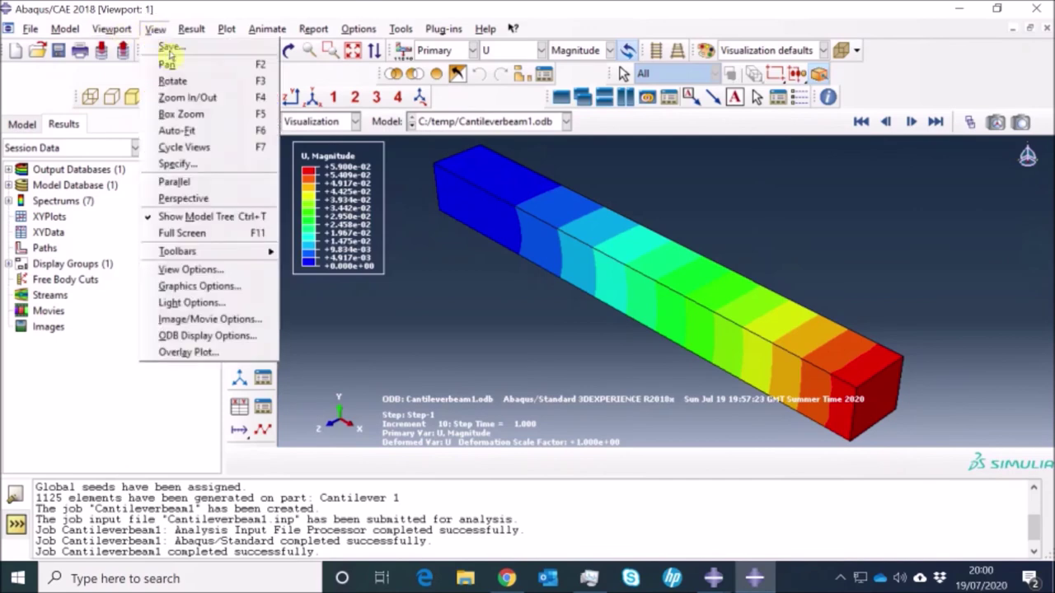
pyautogui.click(213, 337)
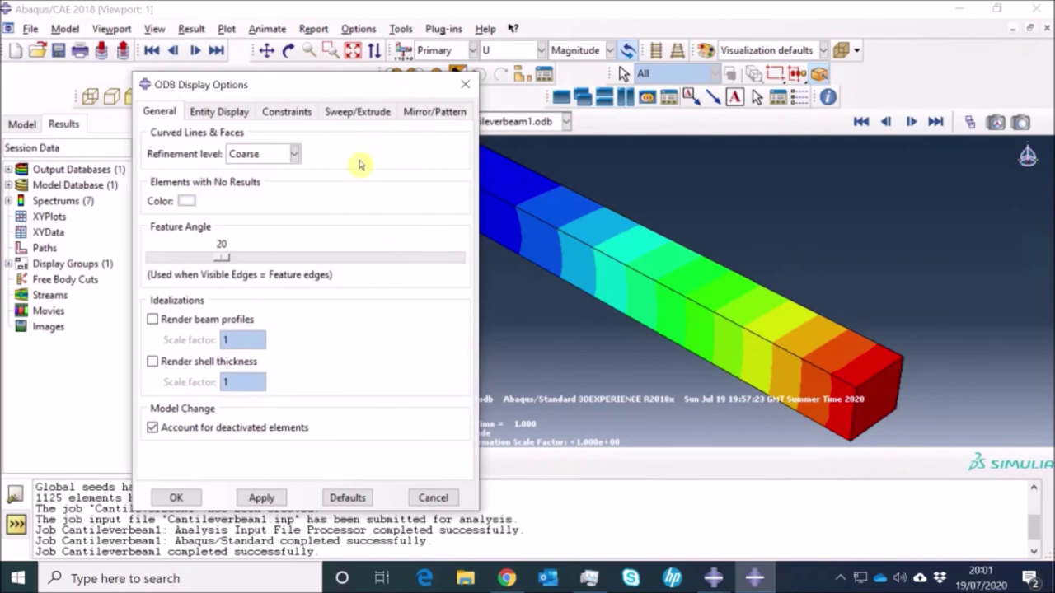
pyautogui.click(213, 112)
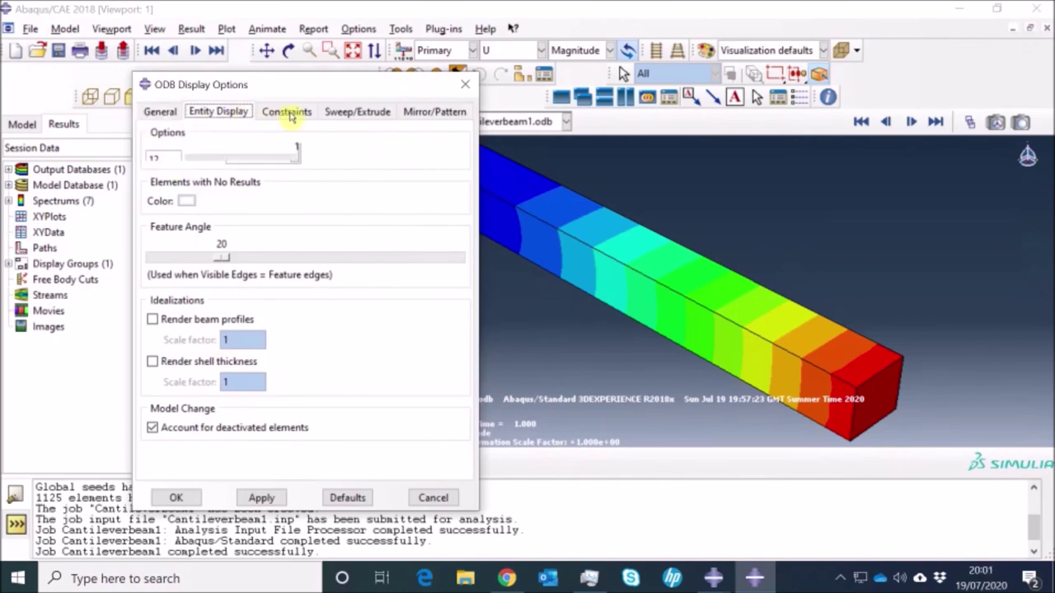
pyautogui.click(297, 116)
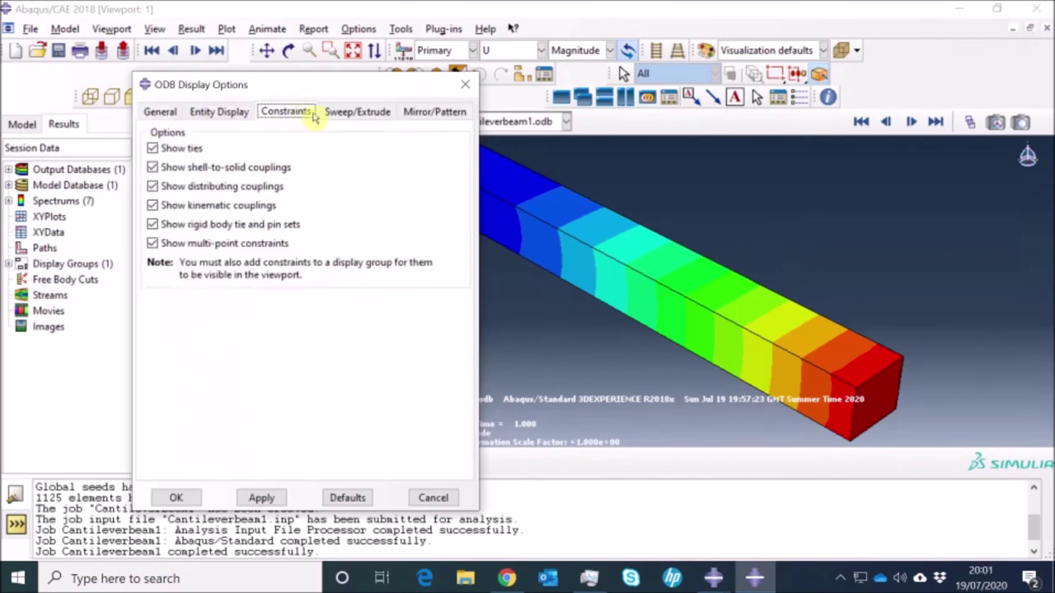
pyautogui.click(330, 115)
pyautogui.click(435, 111)
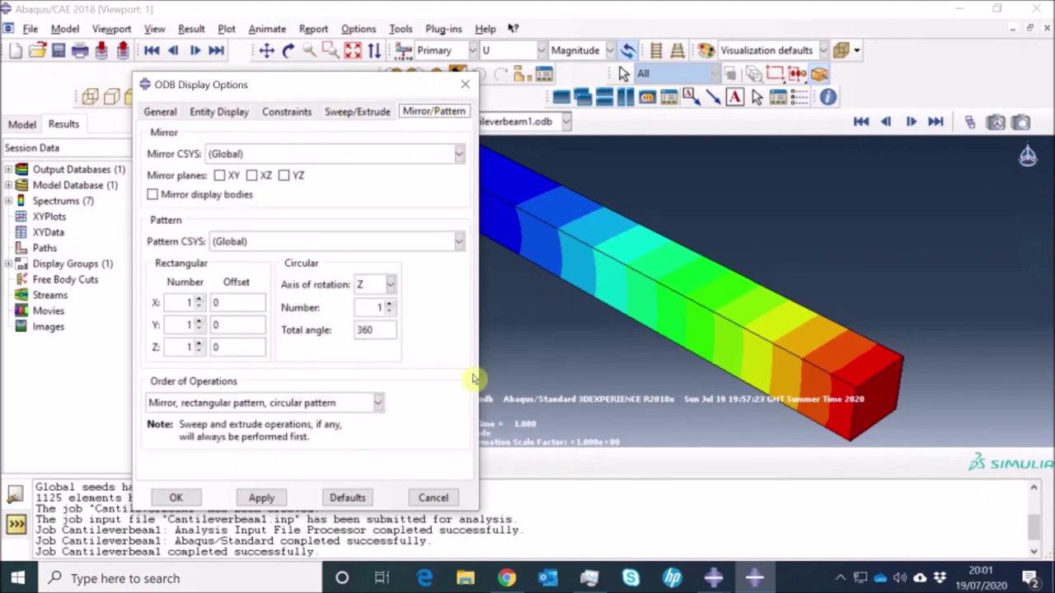
pyautogui.click(437, 498)
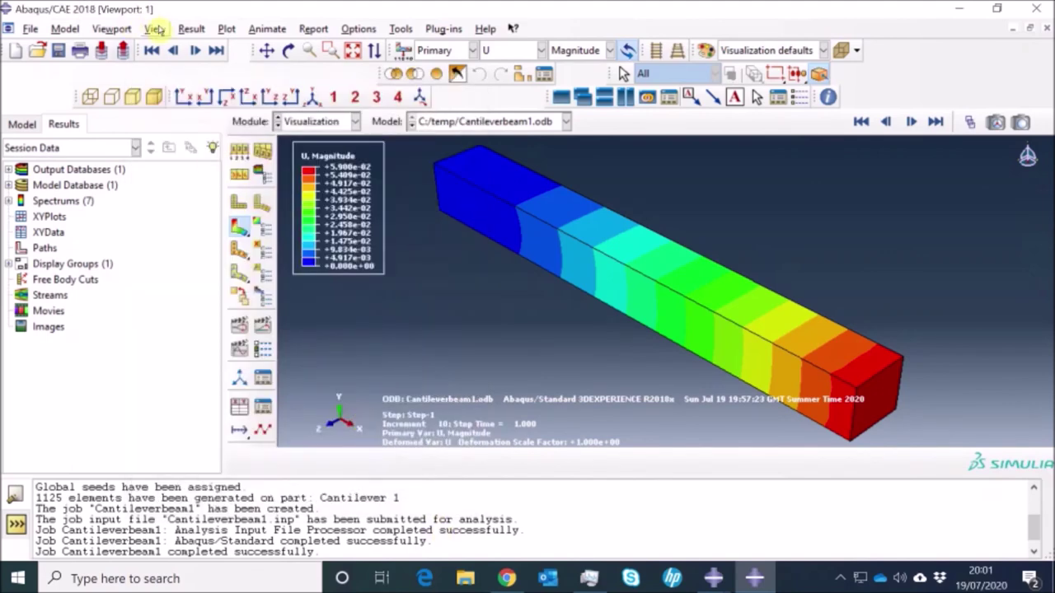
# Open the contour plot options and look over the model edge color settings and the basic contour settings.
pyautogui.click(113, 30)
pyautogui.click(359, 29)
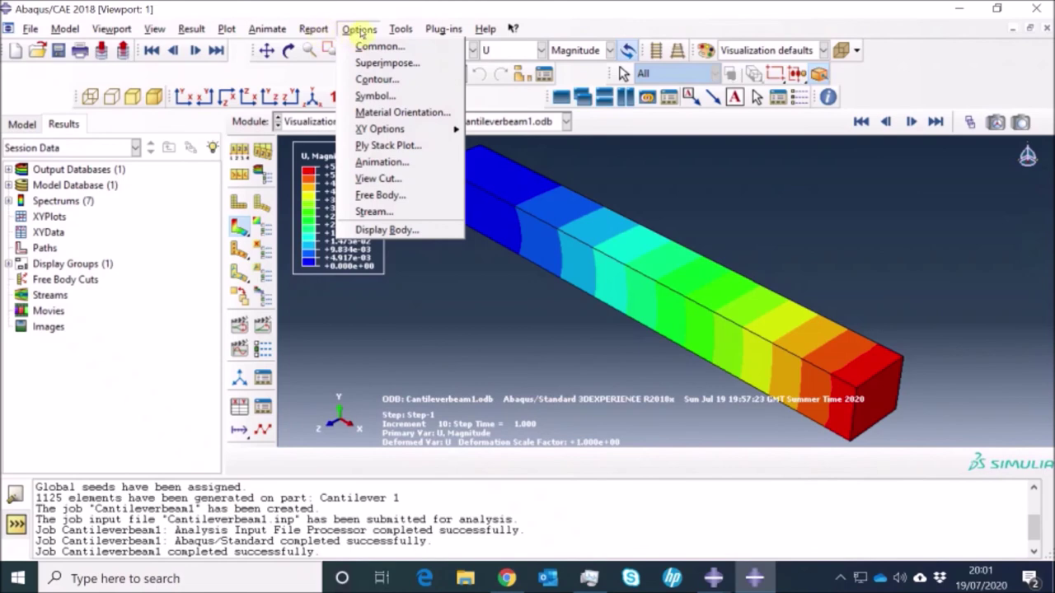
pyautogui.click(375, 80)
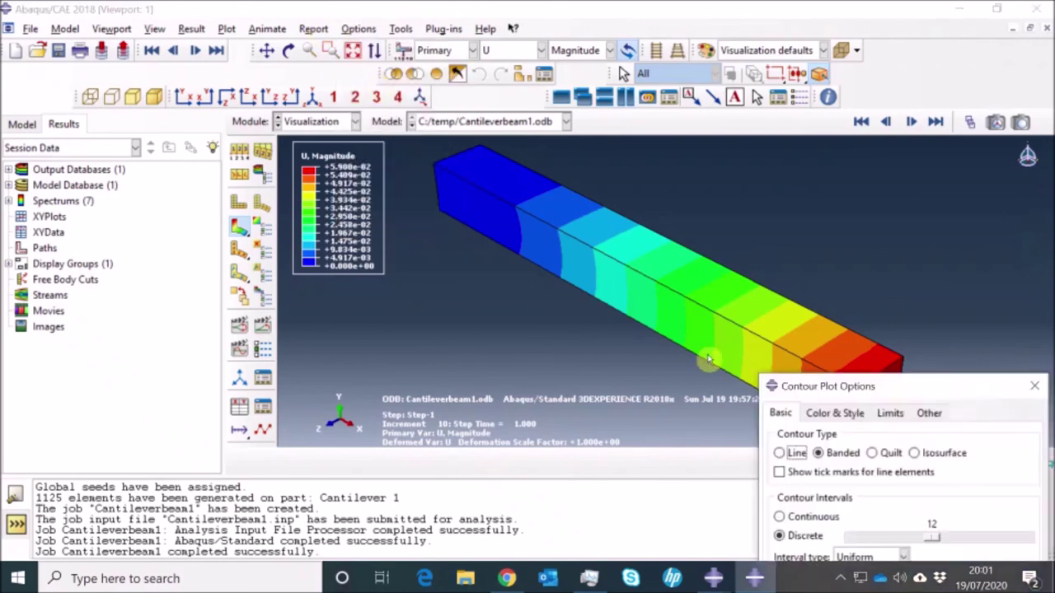
pyautogui.moveTo(832, 387); pyautogui.dragTo(222, 145)
pyautogui.click(213, 167)
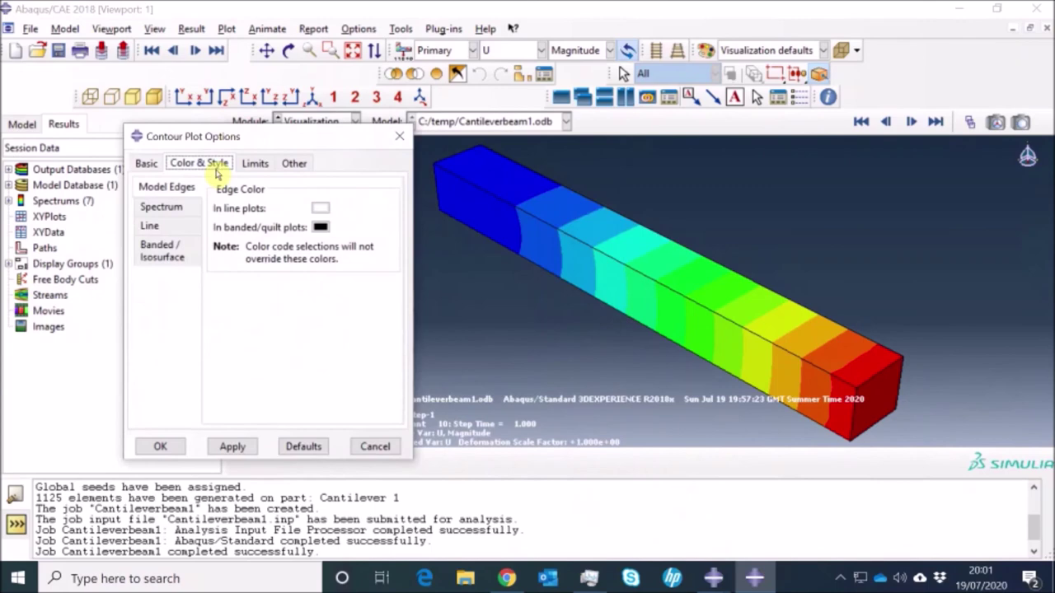
pyautogui.click(147, 164)
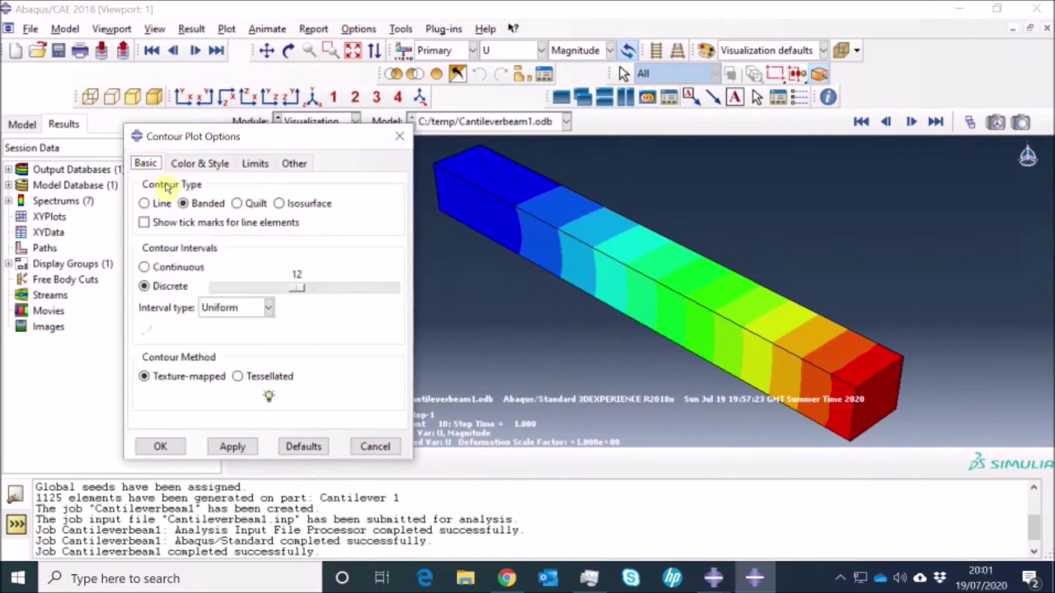
# Try the Line, Banded and Quilt contour types on the beam's displacement plot.
pyautogui.click(145, 204)
pyautogui.click(233, 448)
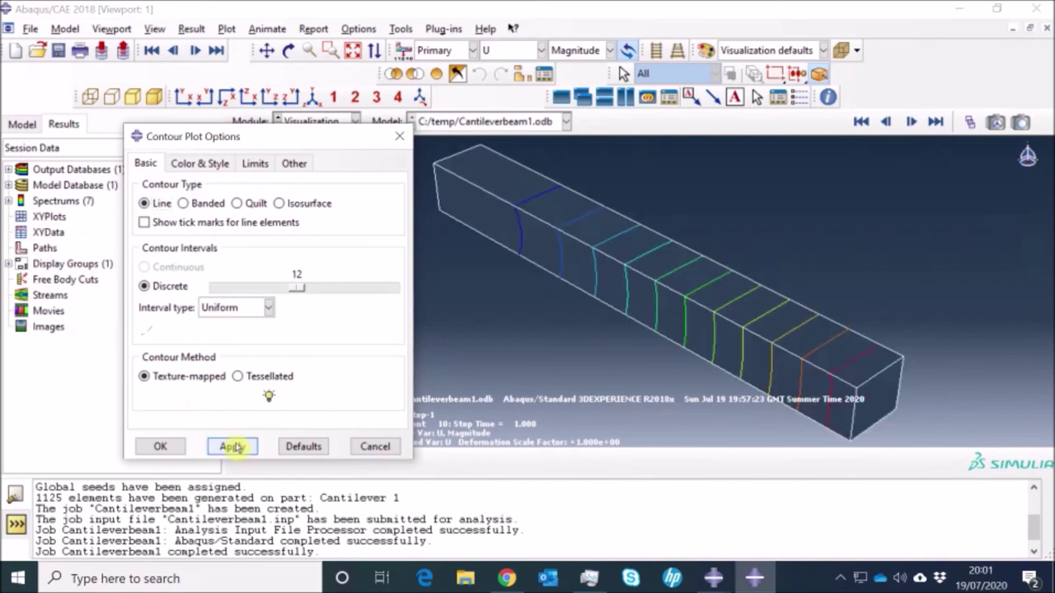
pyautogui.click(201, 204)
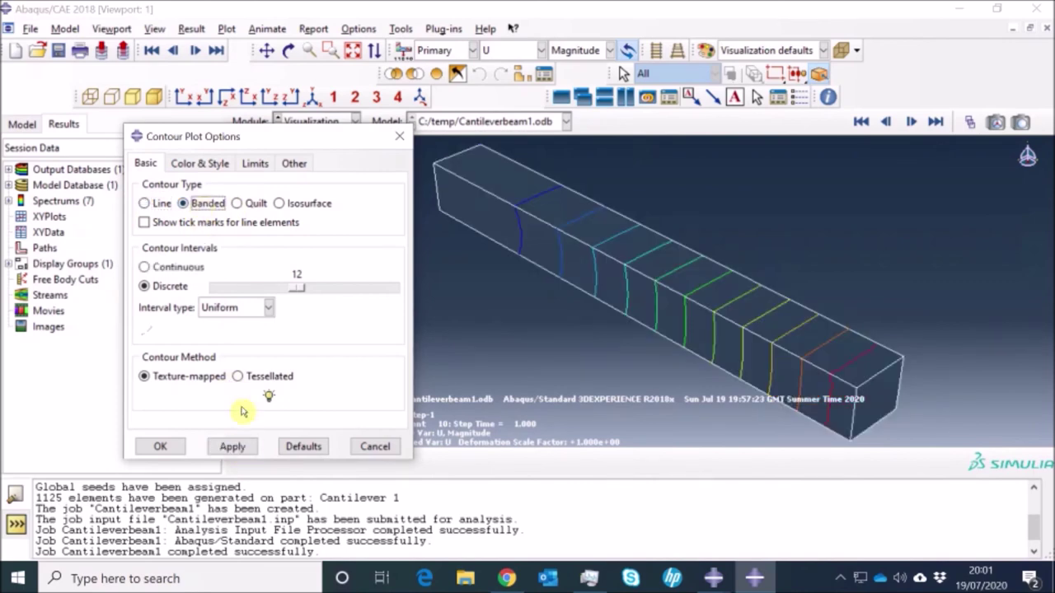
pyautogui.click(233, 447)
pyautogui.click(244, 204)
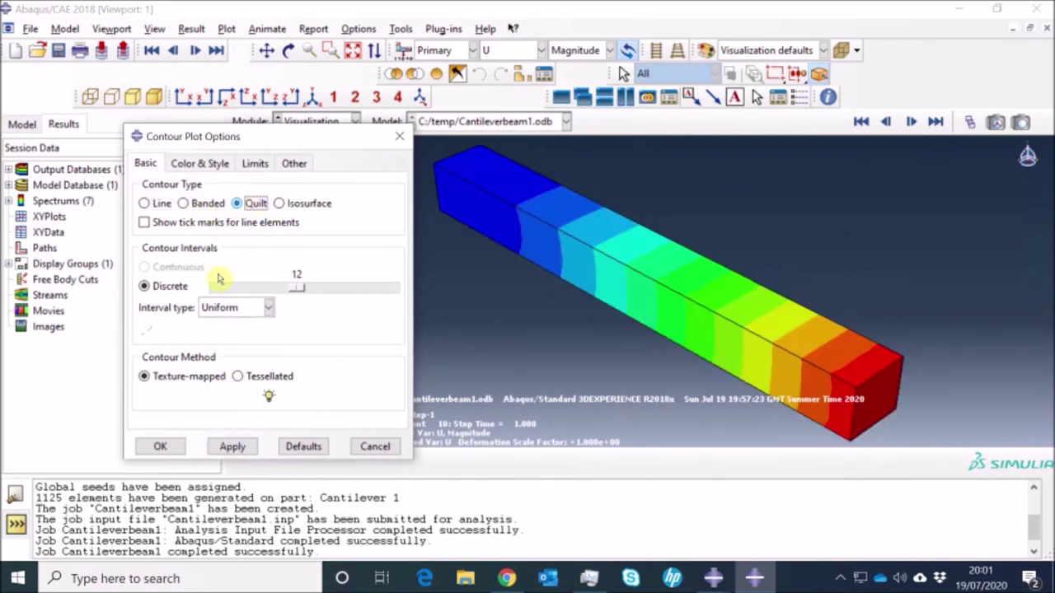
pyautogui.click(223, 447)
pyautogui.click(266, 325)
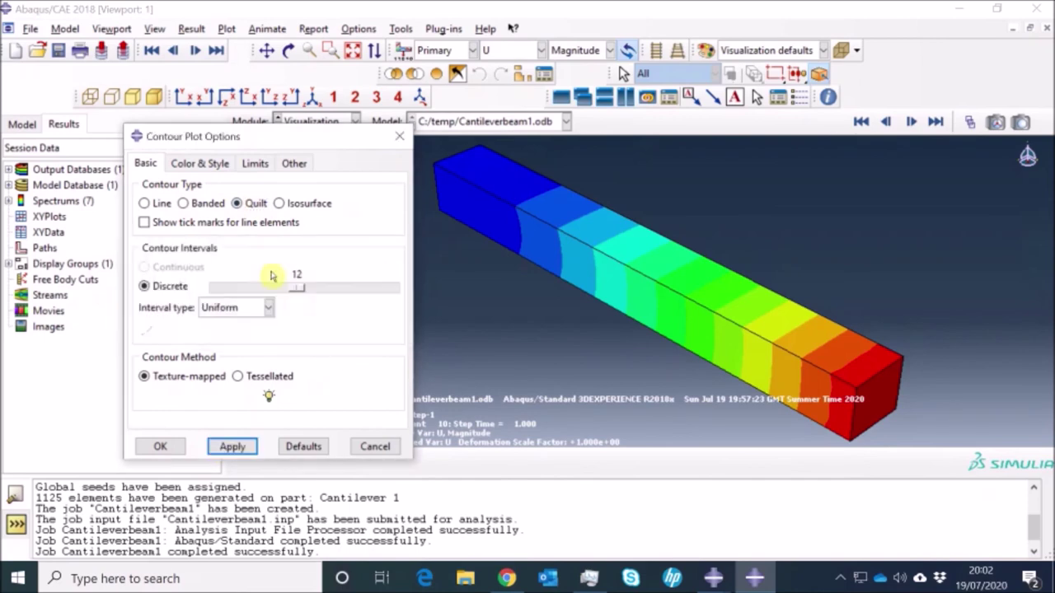
# Preview the displacement as Isosurface contours and return to the Banded contour type.
pyautogui.click(294, 203)
pyautogui.click(232, 446)
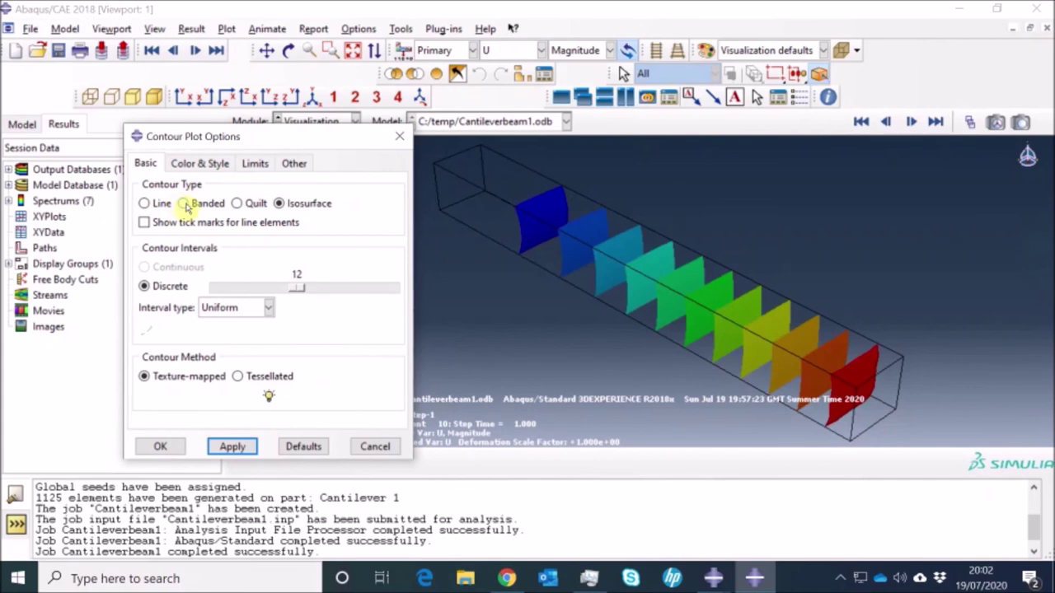
pyautogui.click(232, 446)
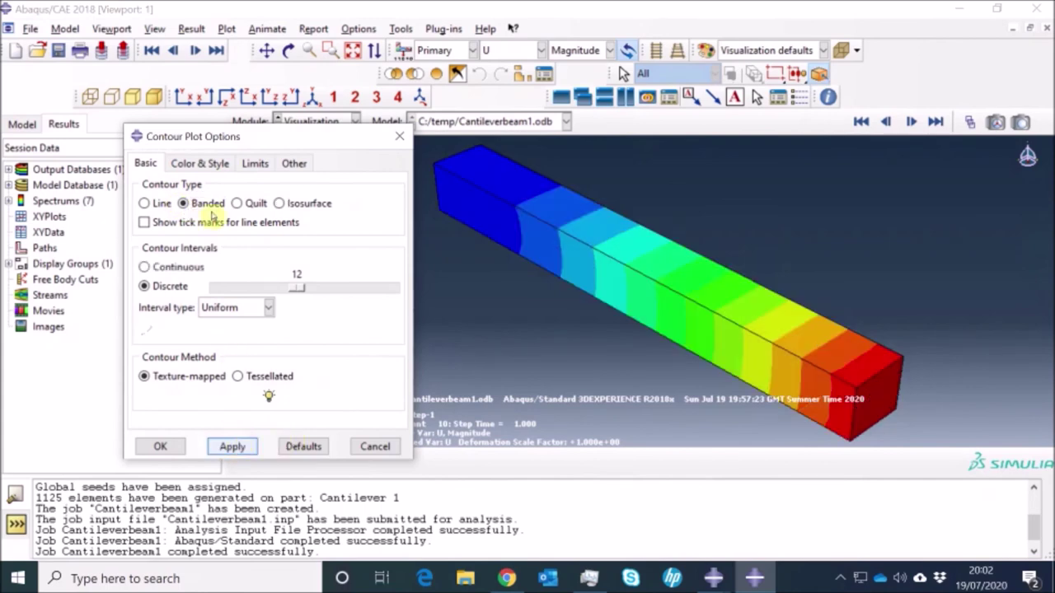
# Try continuous contour intervals on the banded plot and switch back to discrete intervals.
pyautogui.click(145, 267)
pyautogui.click(232, 446)
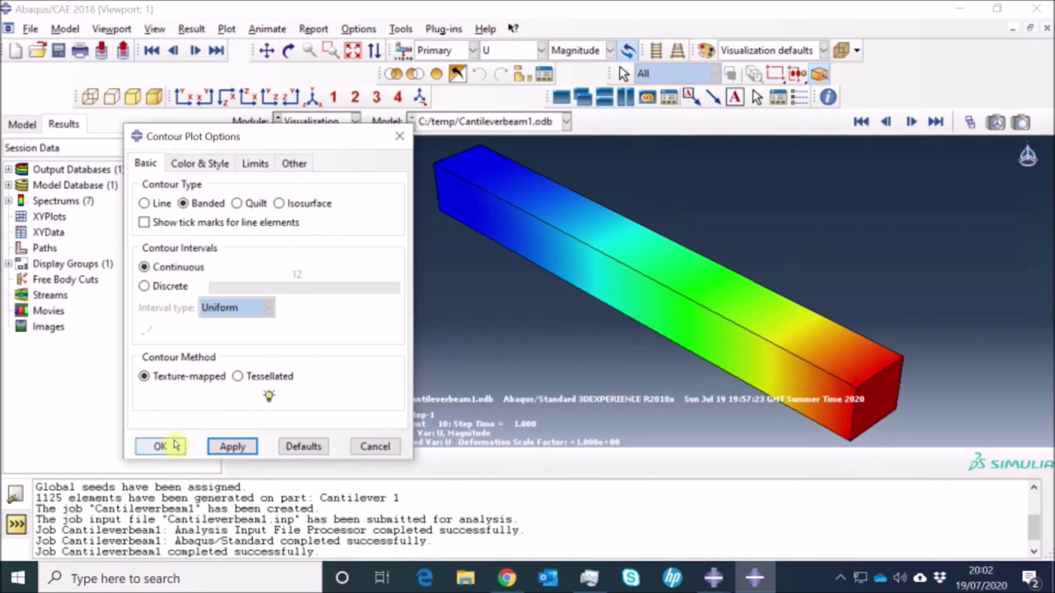
pyautogui.click(171, 287)
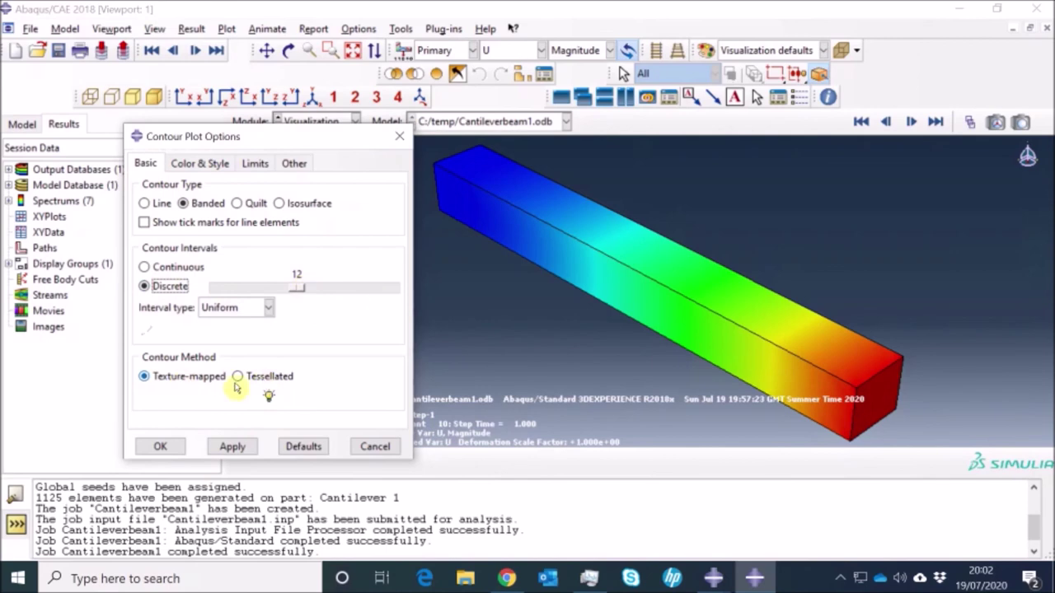
# Change the contour method to Tessellated and accept the contour plot options.
pyautogui.click(237, 377)
pyautogui.click(234, 446)
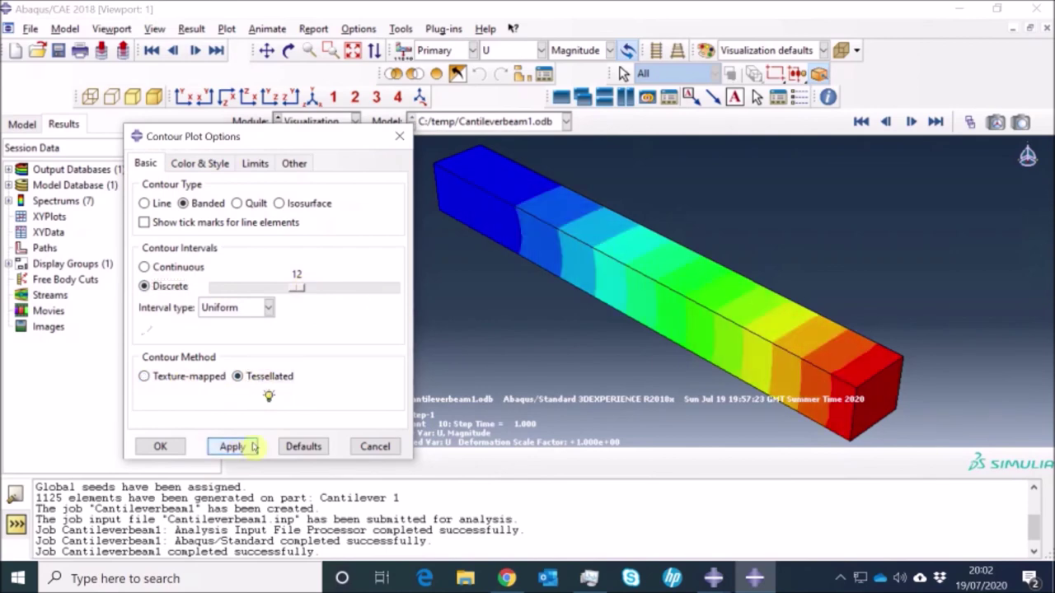
pyautogui.click(160, 446)
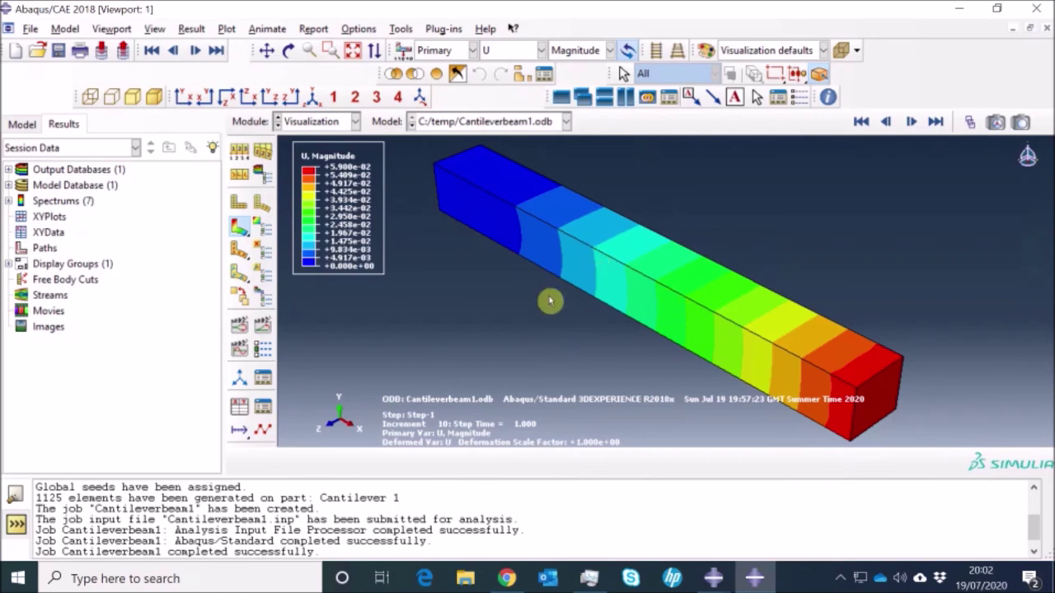
# Set up printing of the viewports to a PNG file named 1.png in the temp directory.
pyautogui.click(30, 29)
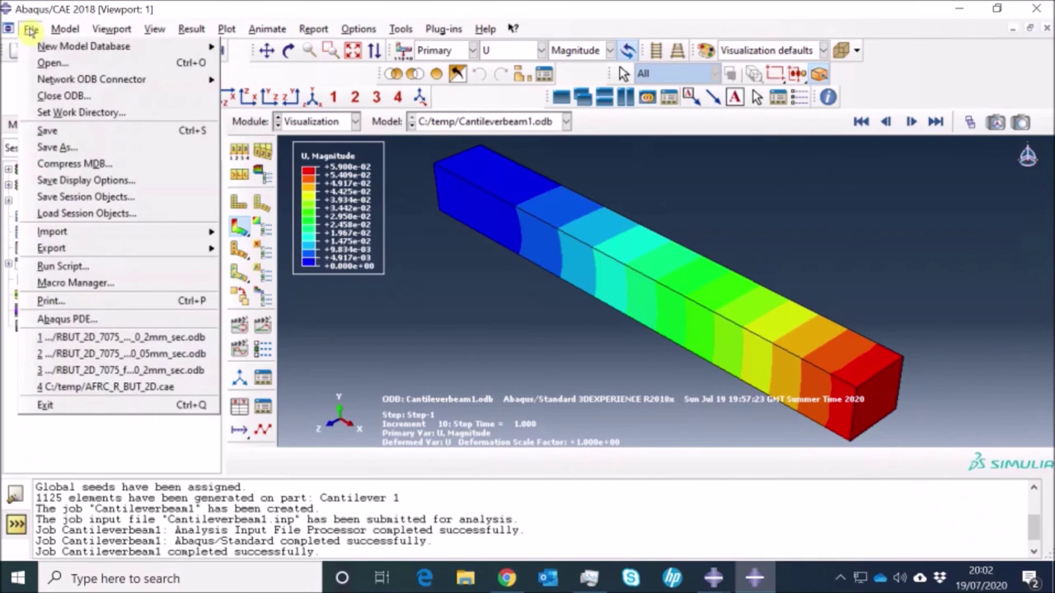
pyautogui.click(69, 306)
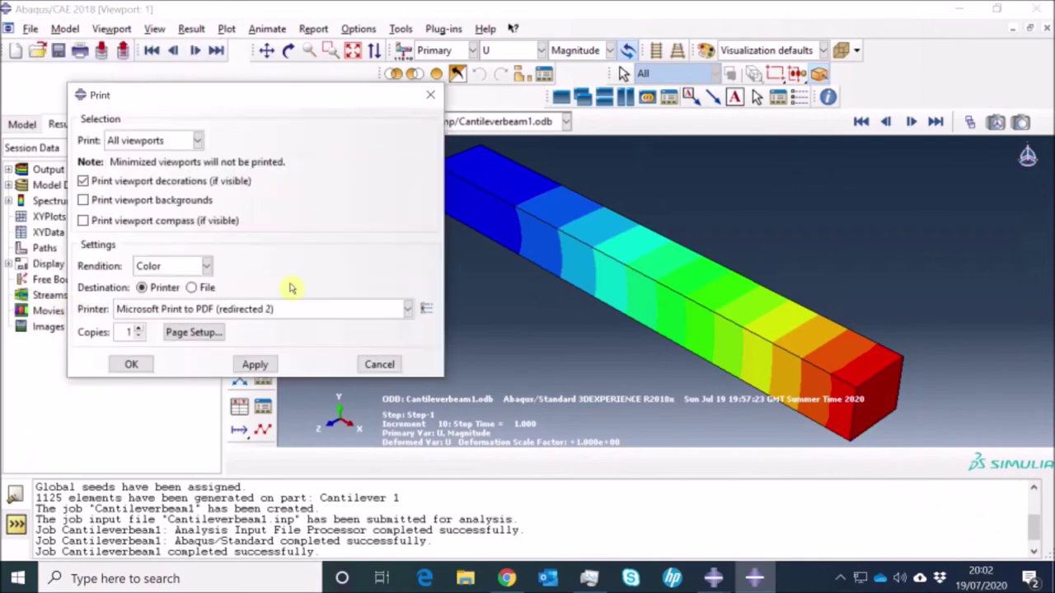
pyautogui.click(192, 288)
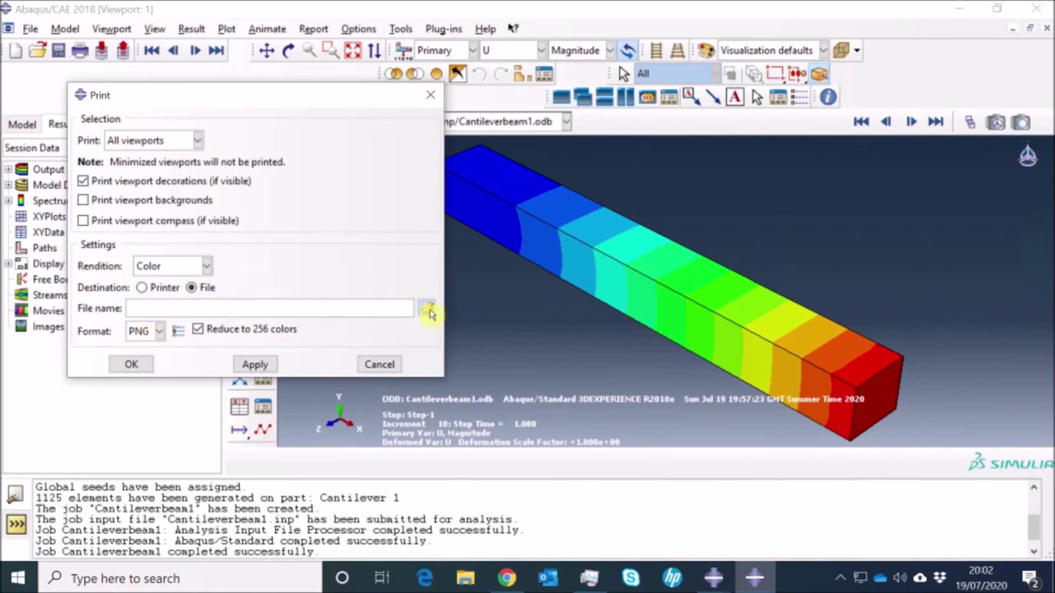
pyautogui.click(426, 307)
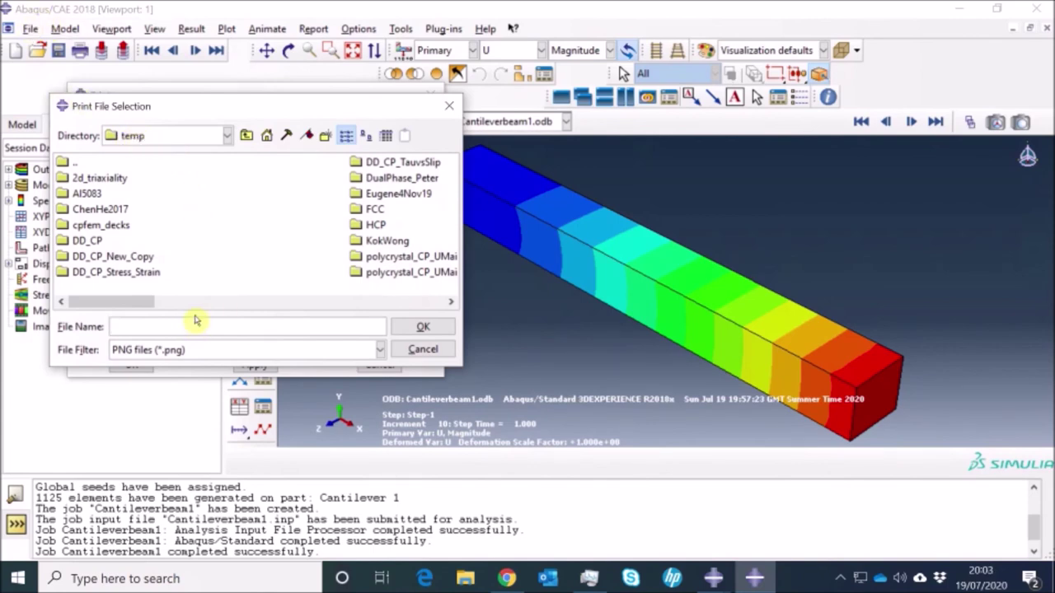
pyautogui.click(139, 335)
pyautogui.write('1.png')
pyautogui.click(418, 327)
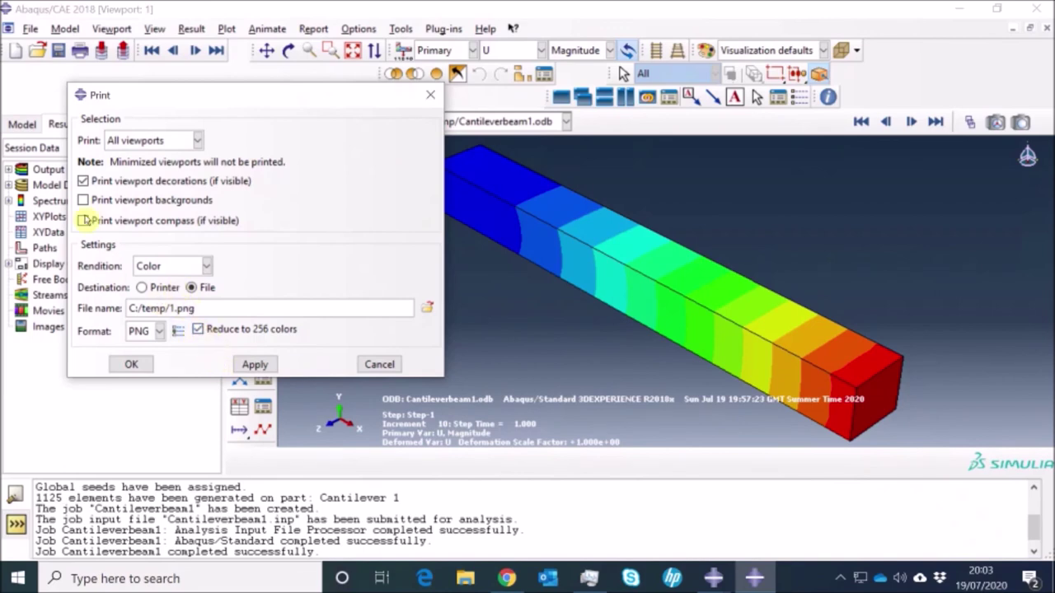
# Keep viewport decorations enabled and print all viewports to the PNG file.
pyautogui.click(83, 183)
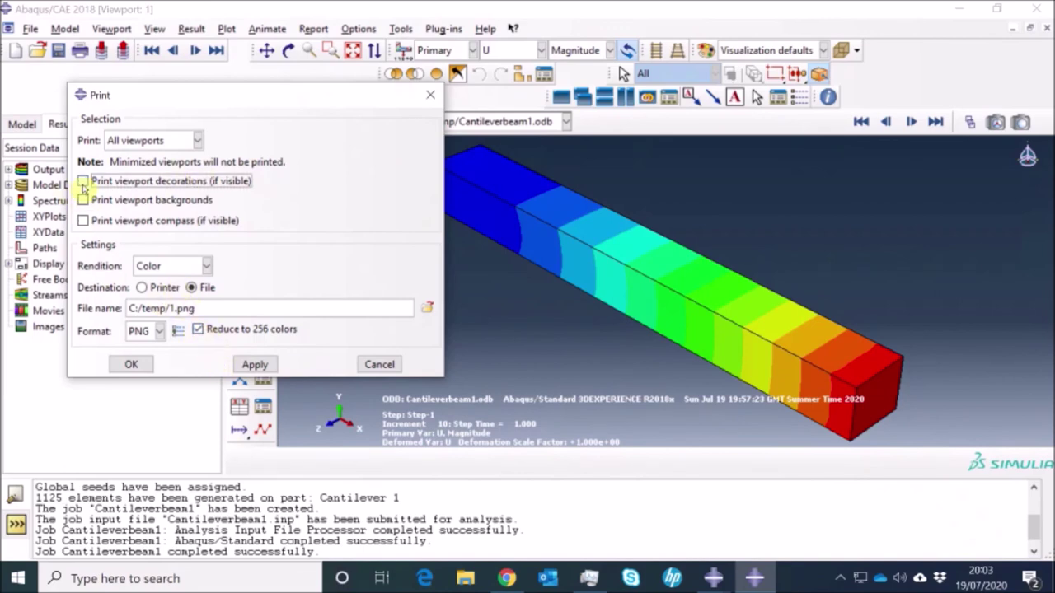
pyautogui.click(83, 183)
pyautogui.click(134, 365)
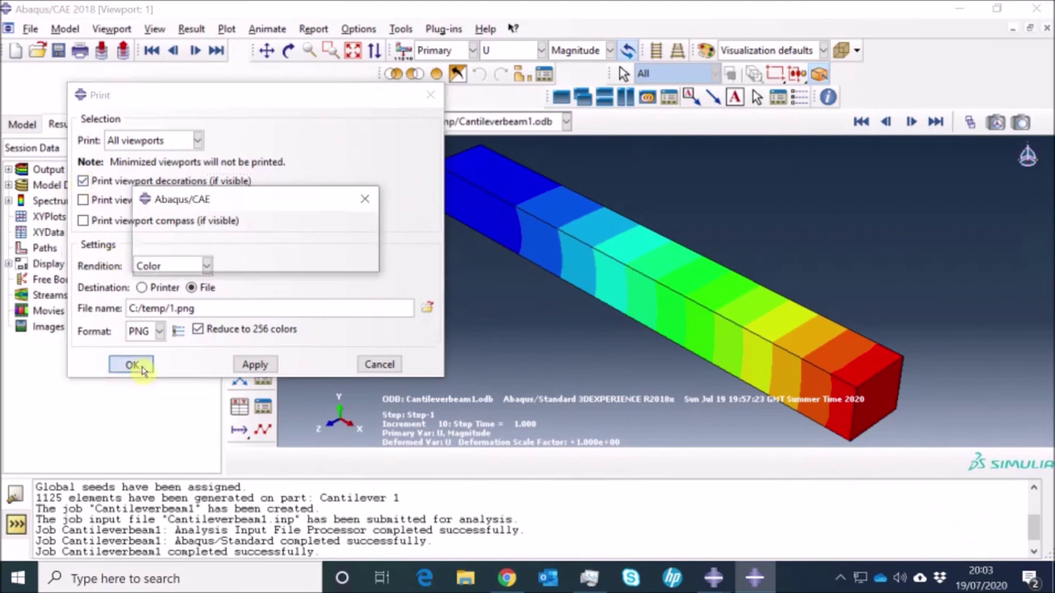
pyautogui.click(193, 259)
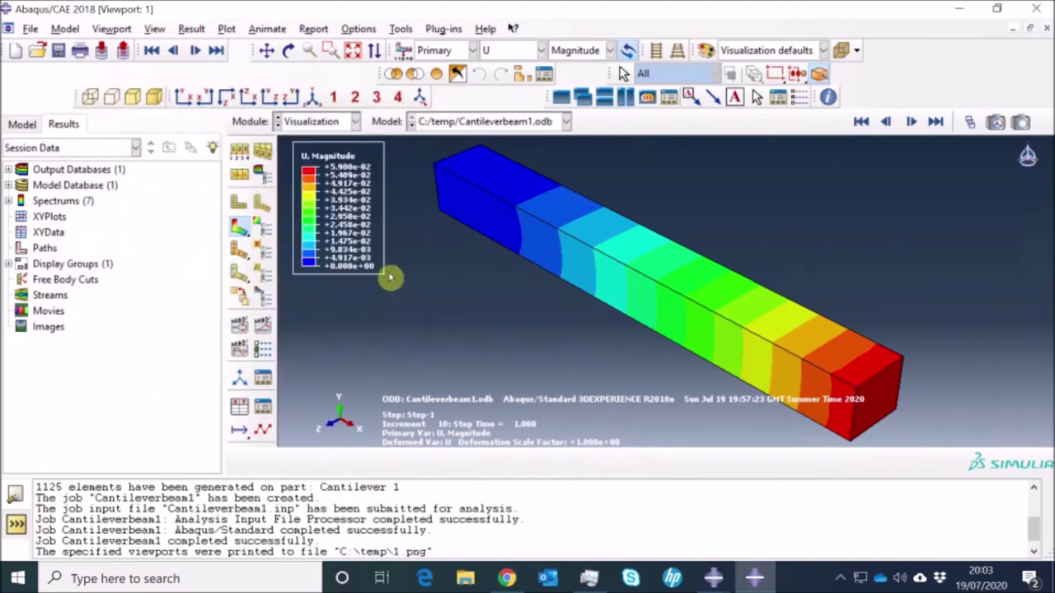